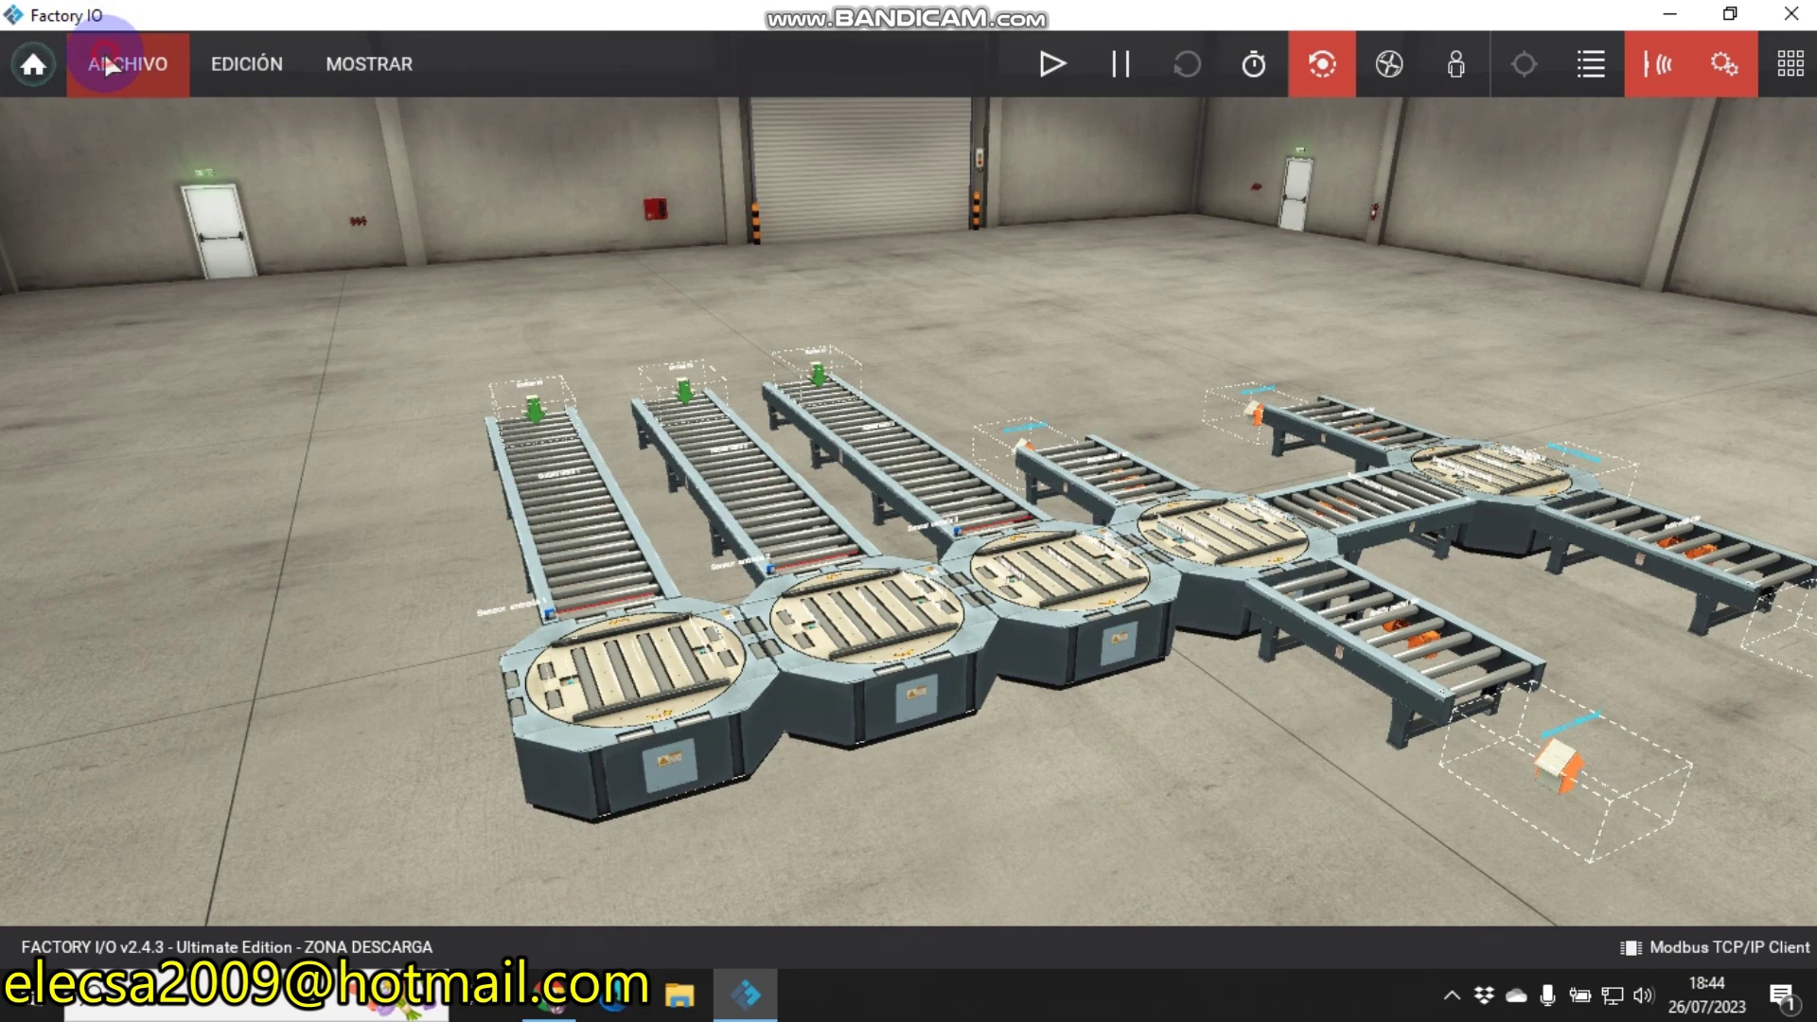
- Examine the sensor and actuator coil assignments in the scene's Modbus TCP/IP Client driver configuration, and return to the scene
click(104, 53)
click(168, 320)
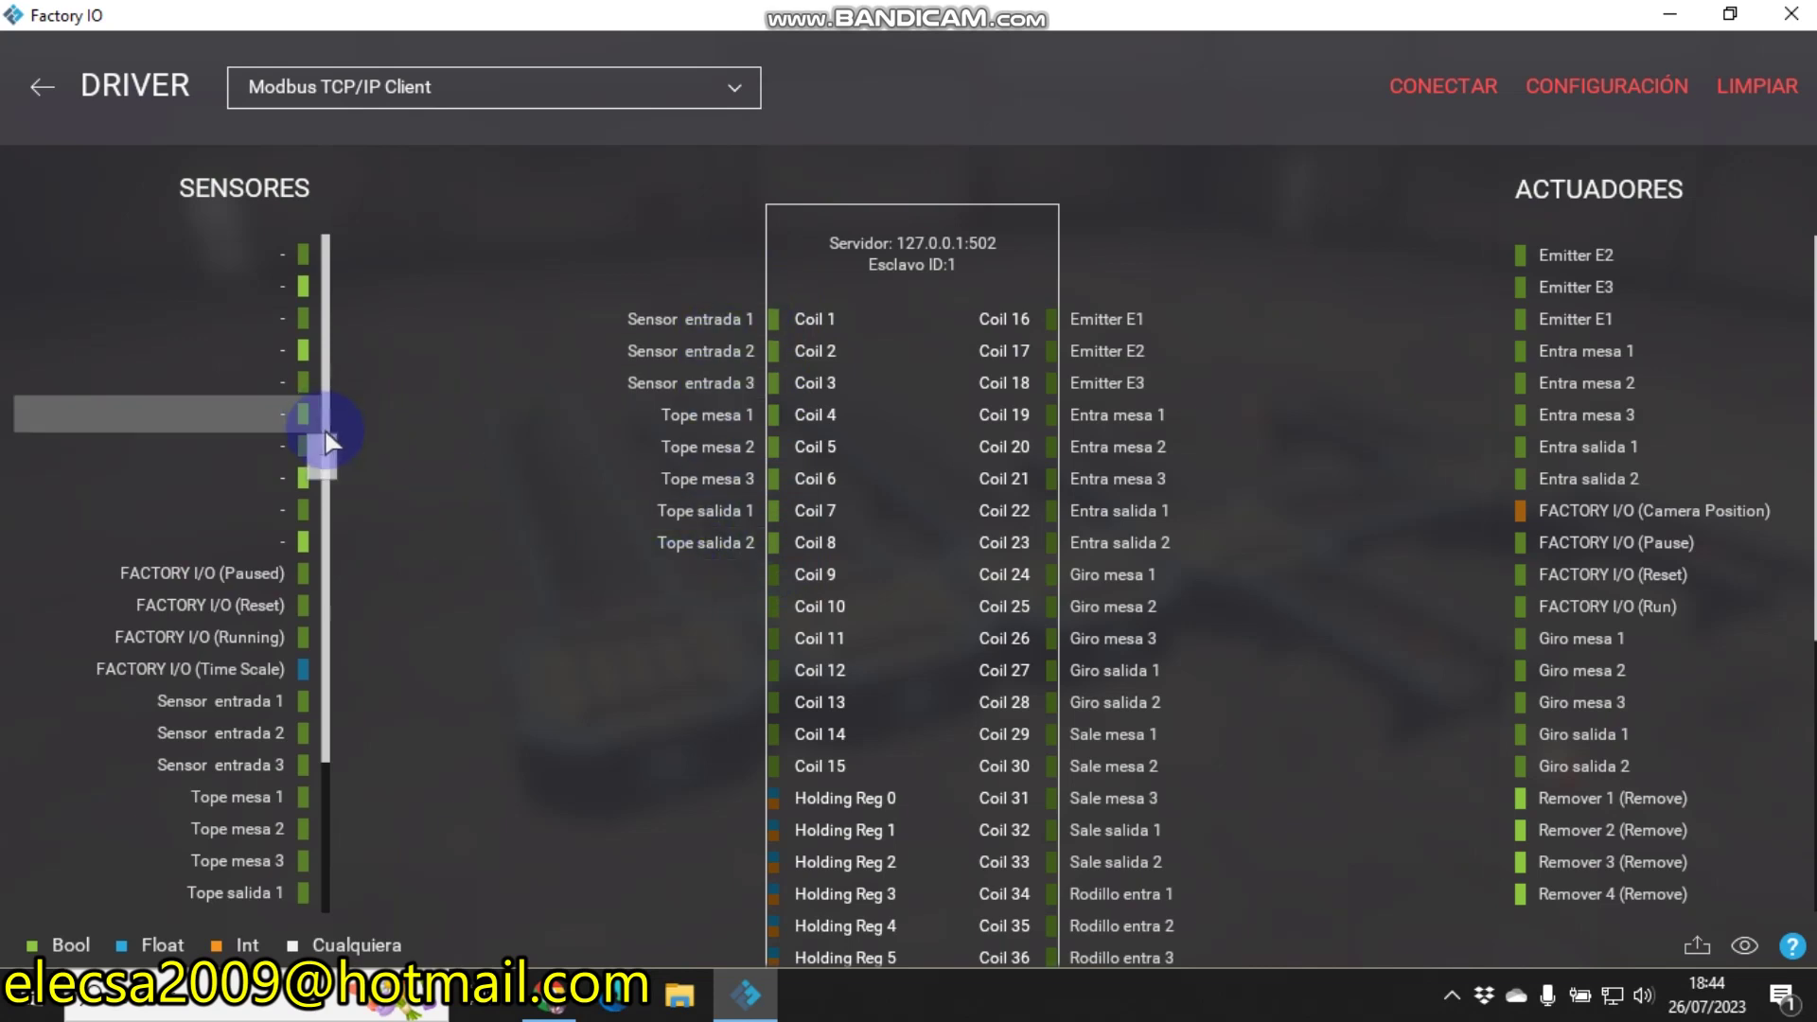
drag(325, 446, 327, 559)
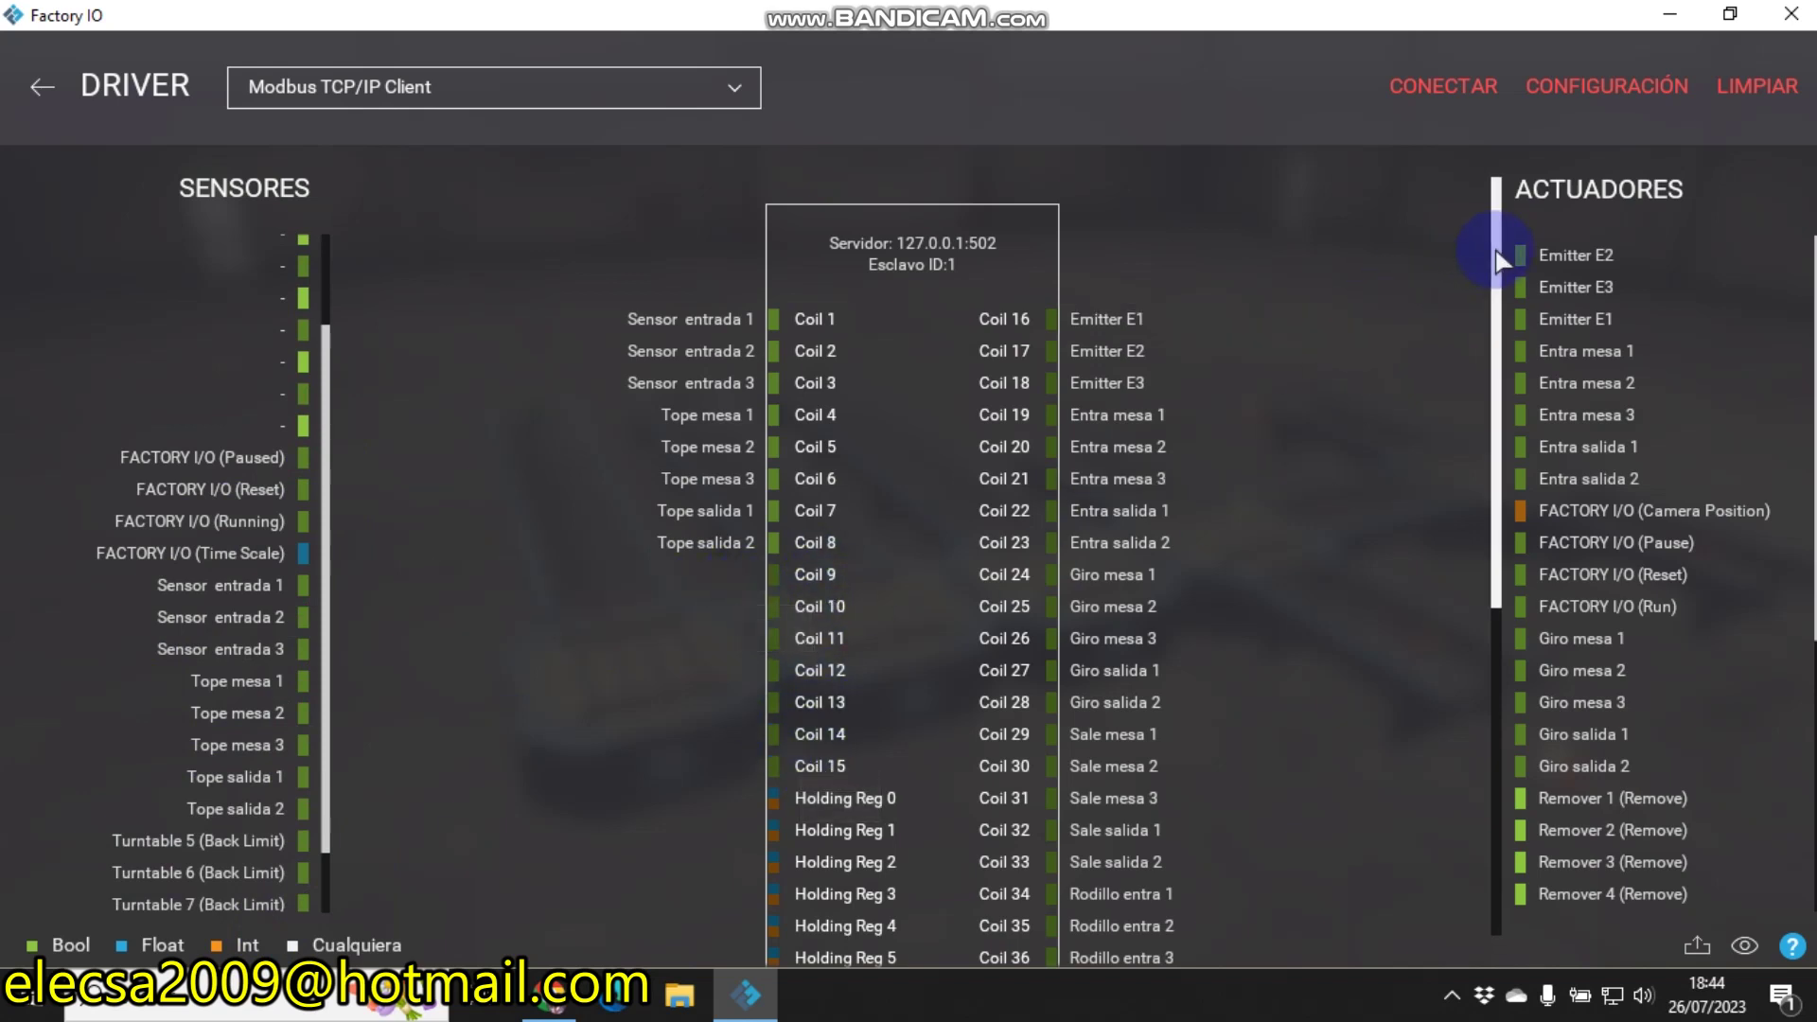
scroll(1495, 317, down, 5)
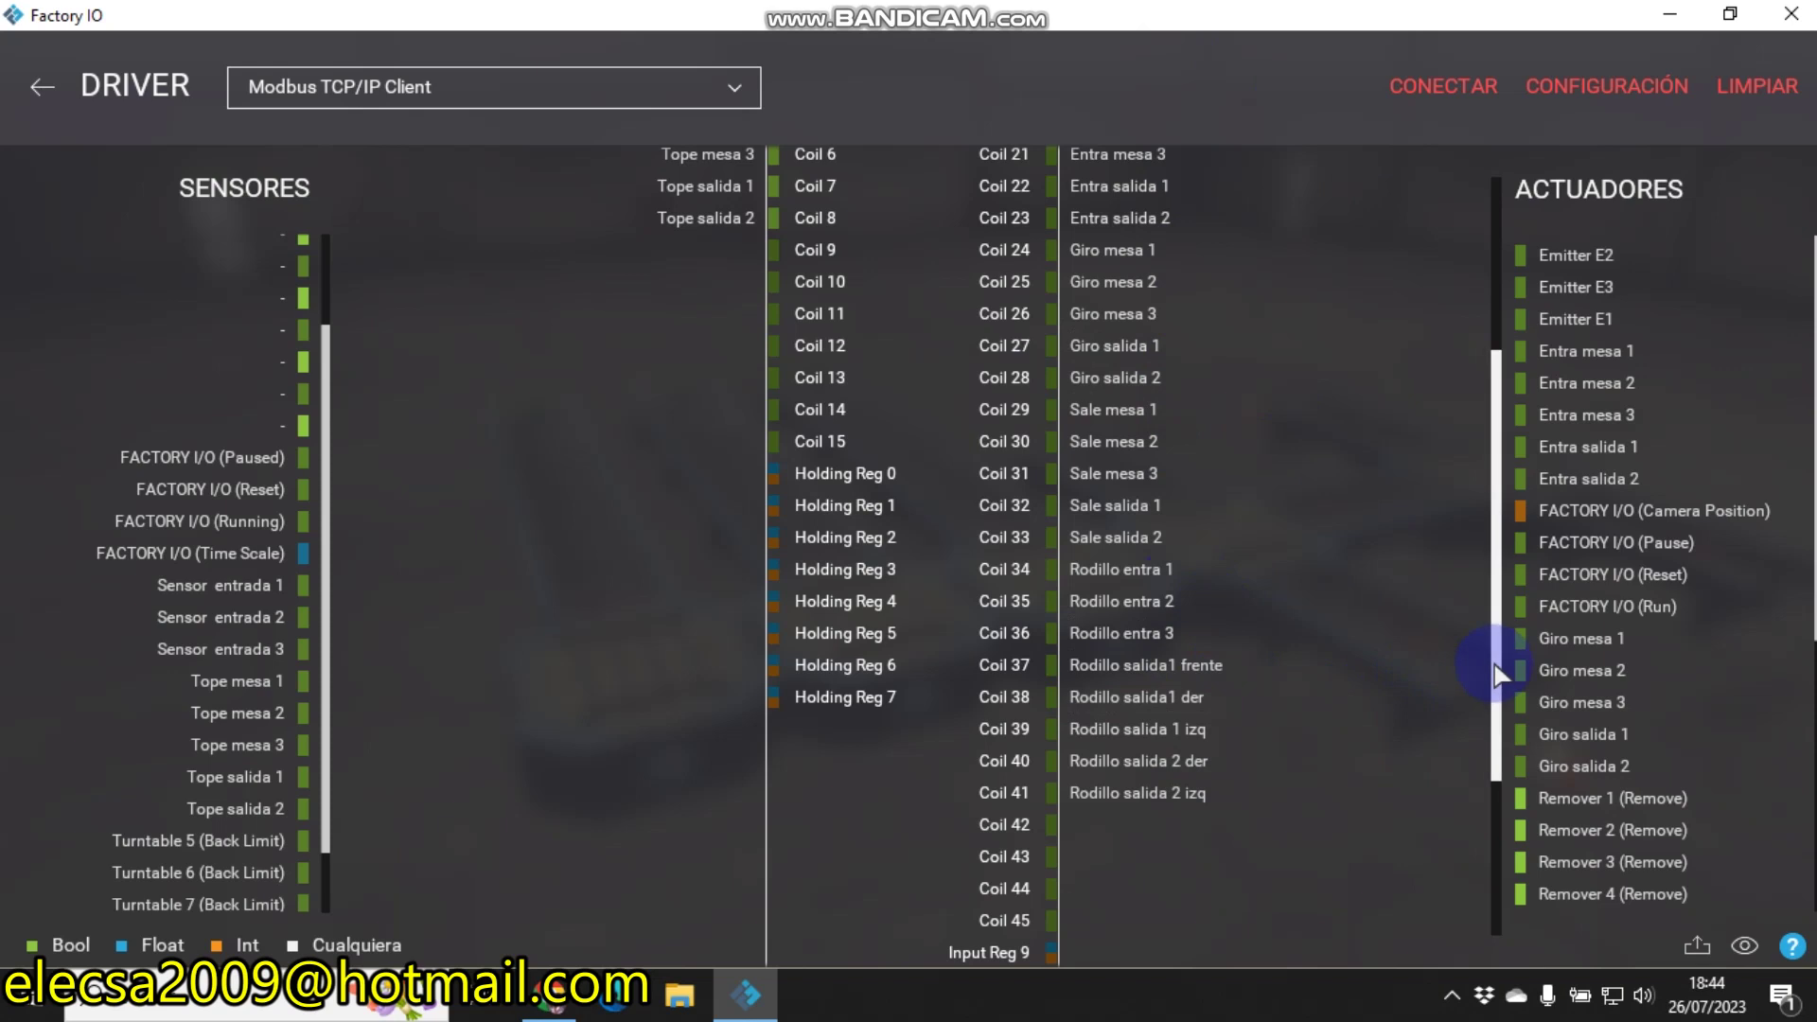
drag(1495, 663, 1485, 494)
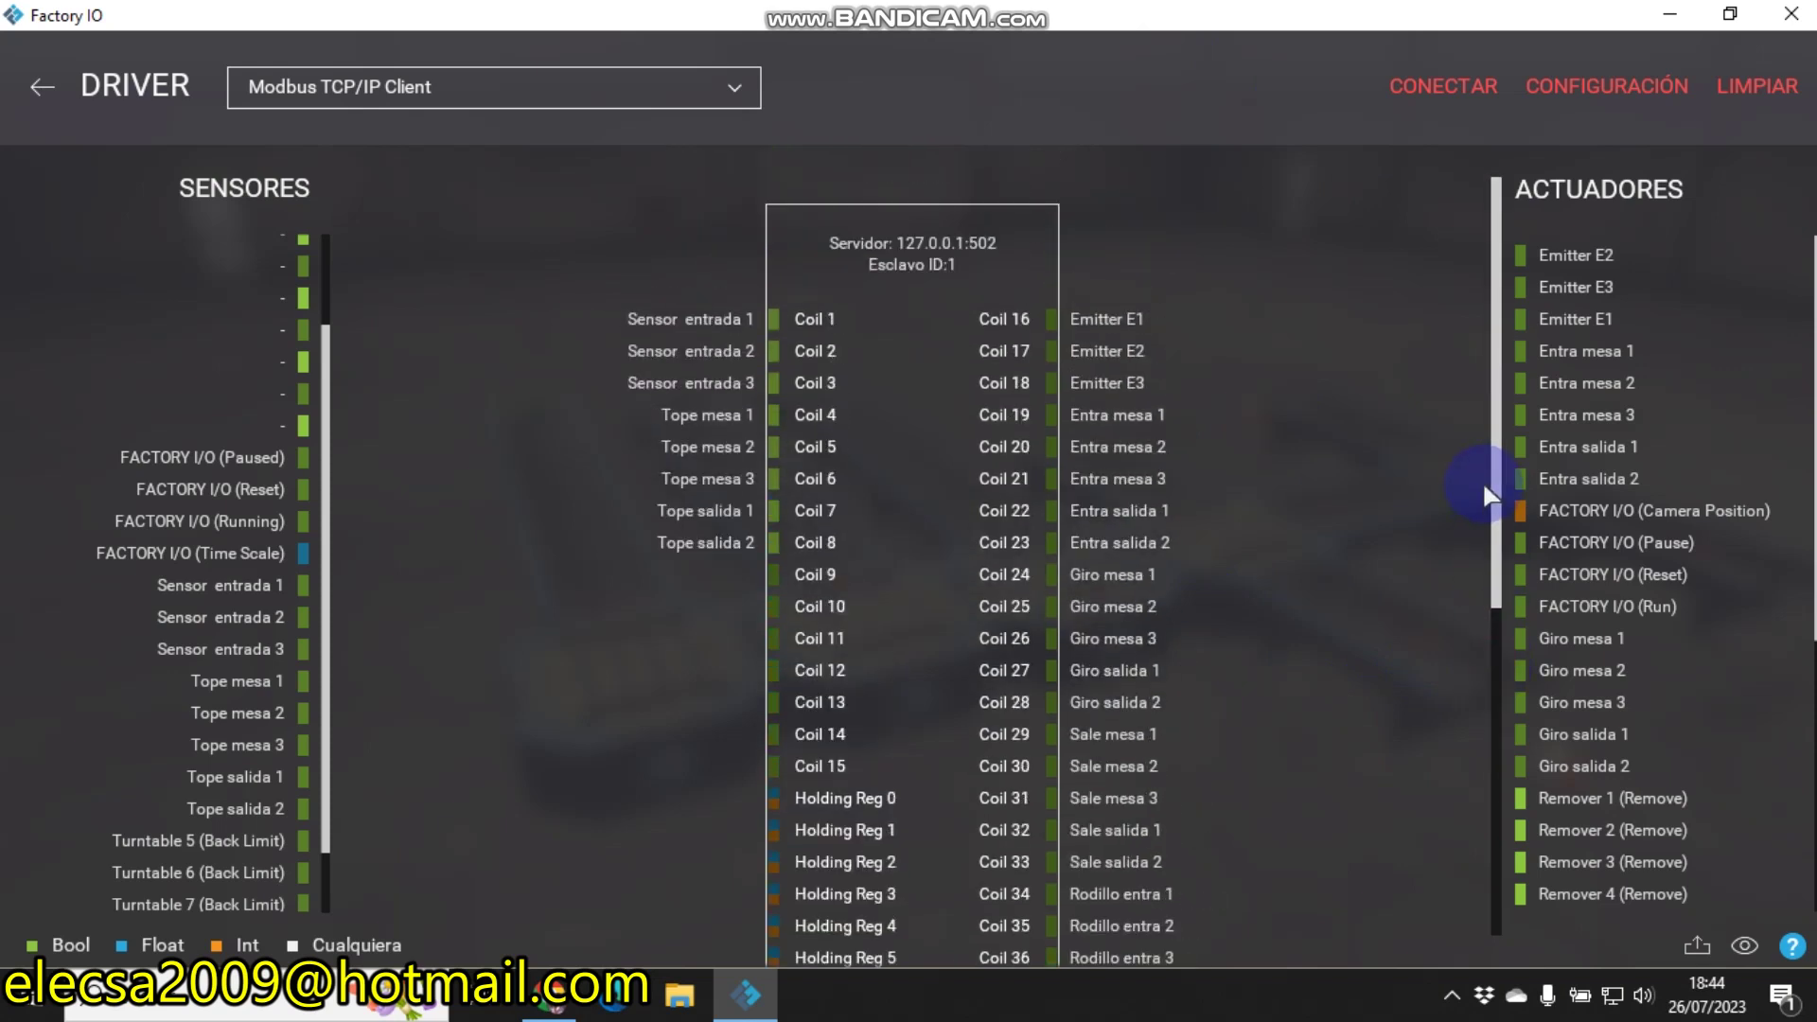
click(36, 87)
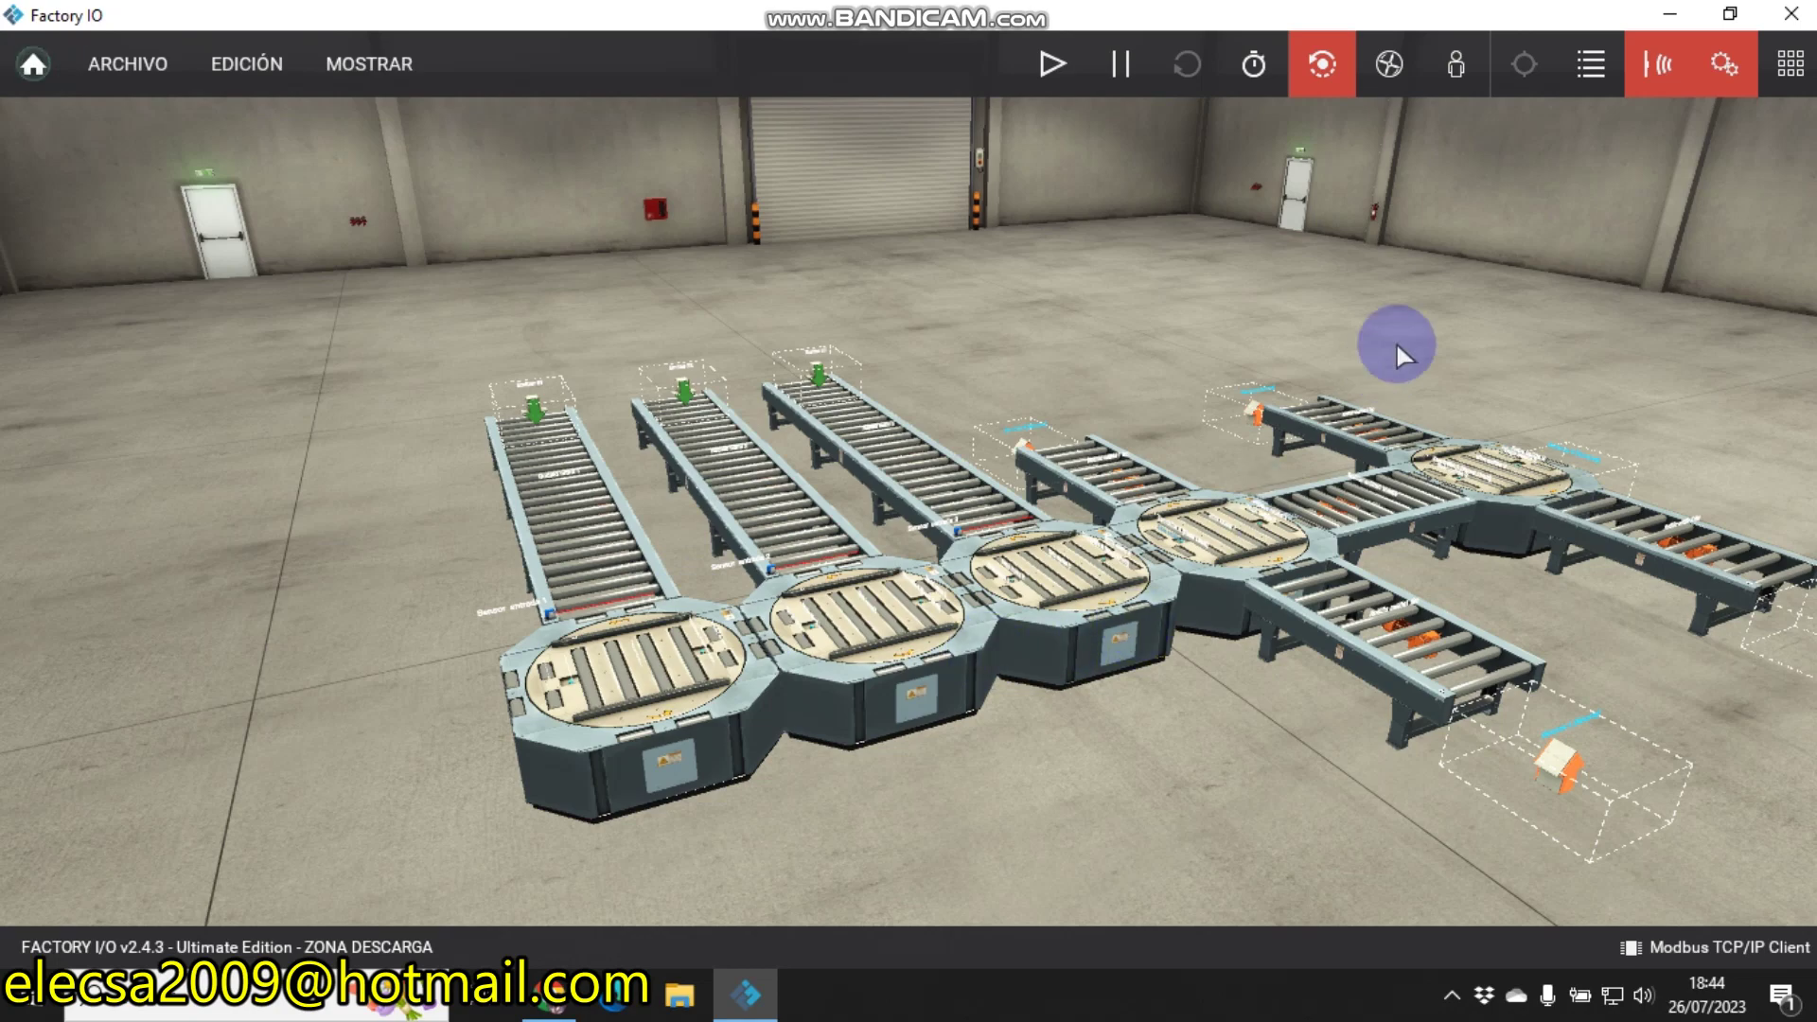
- Copy the LIBRE.smbp project file from the DIRECTORIOS folder to the desktop and open the copy
key(d)
key(s)
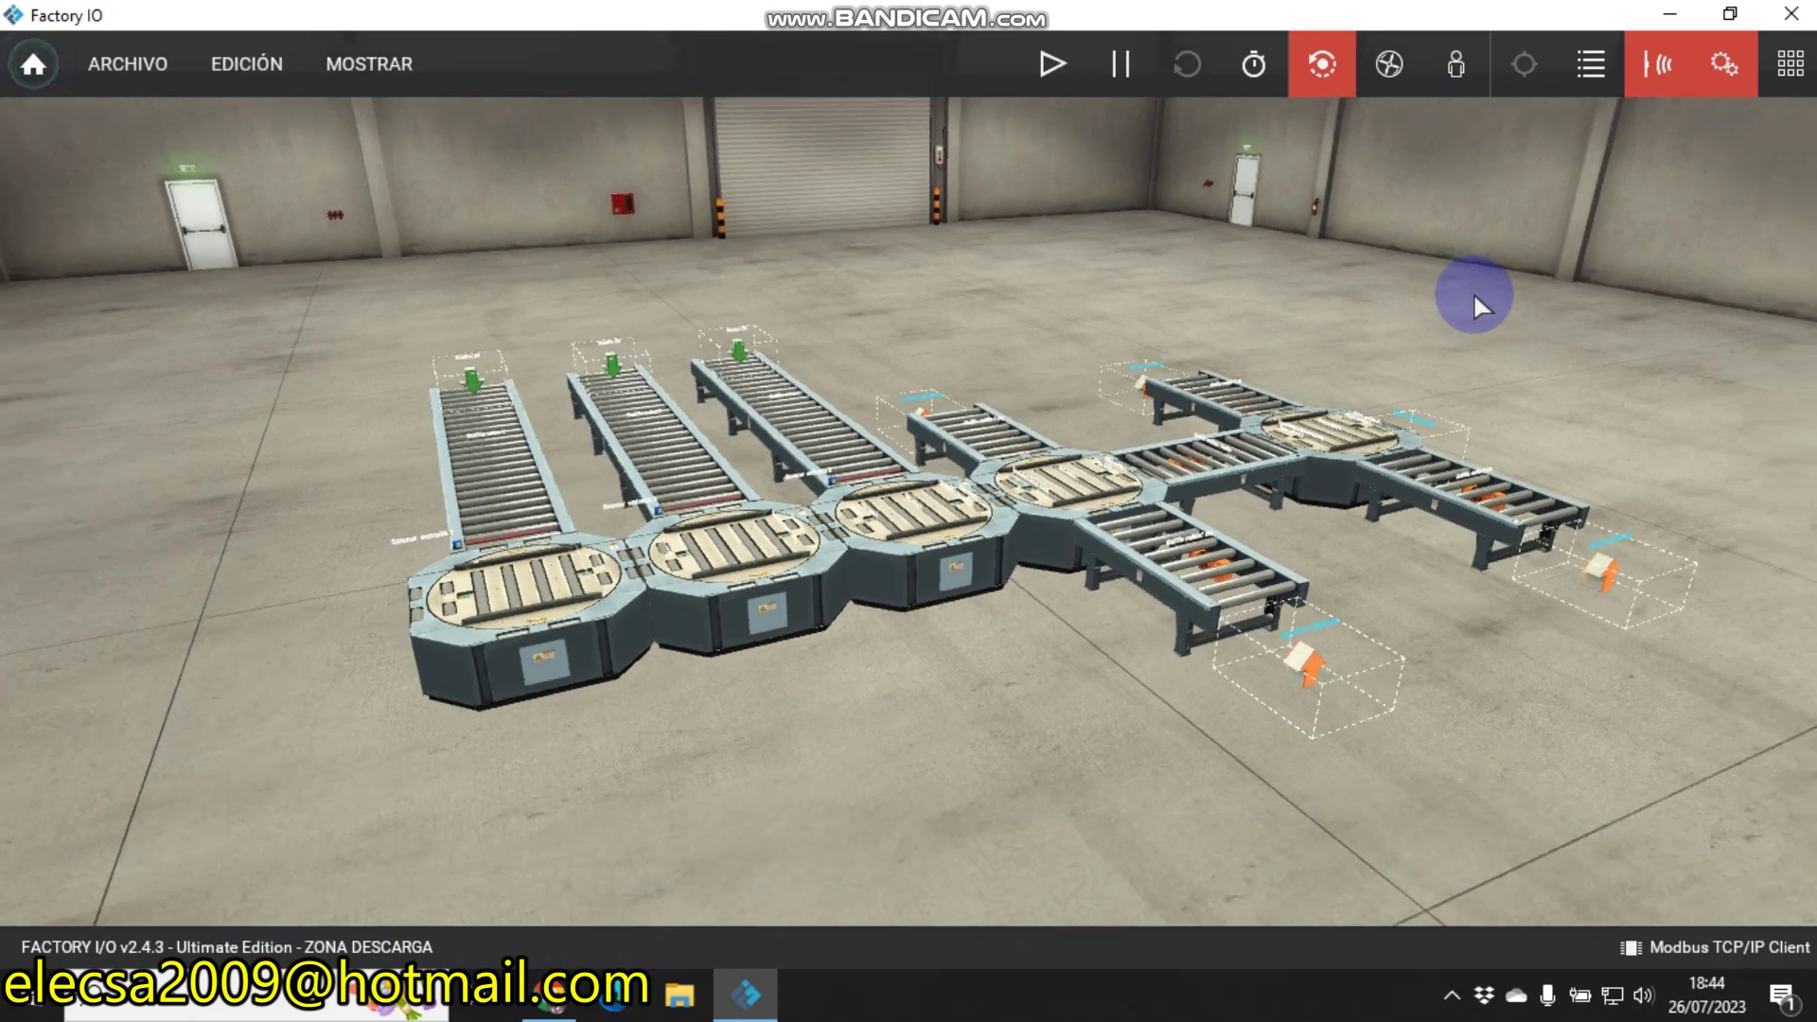
click(1669, 15)
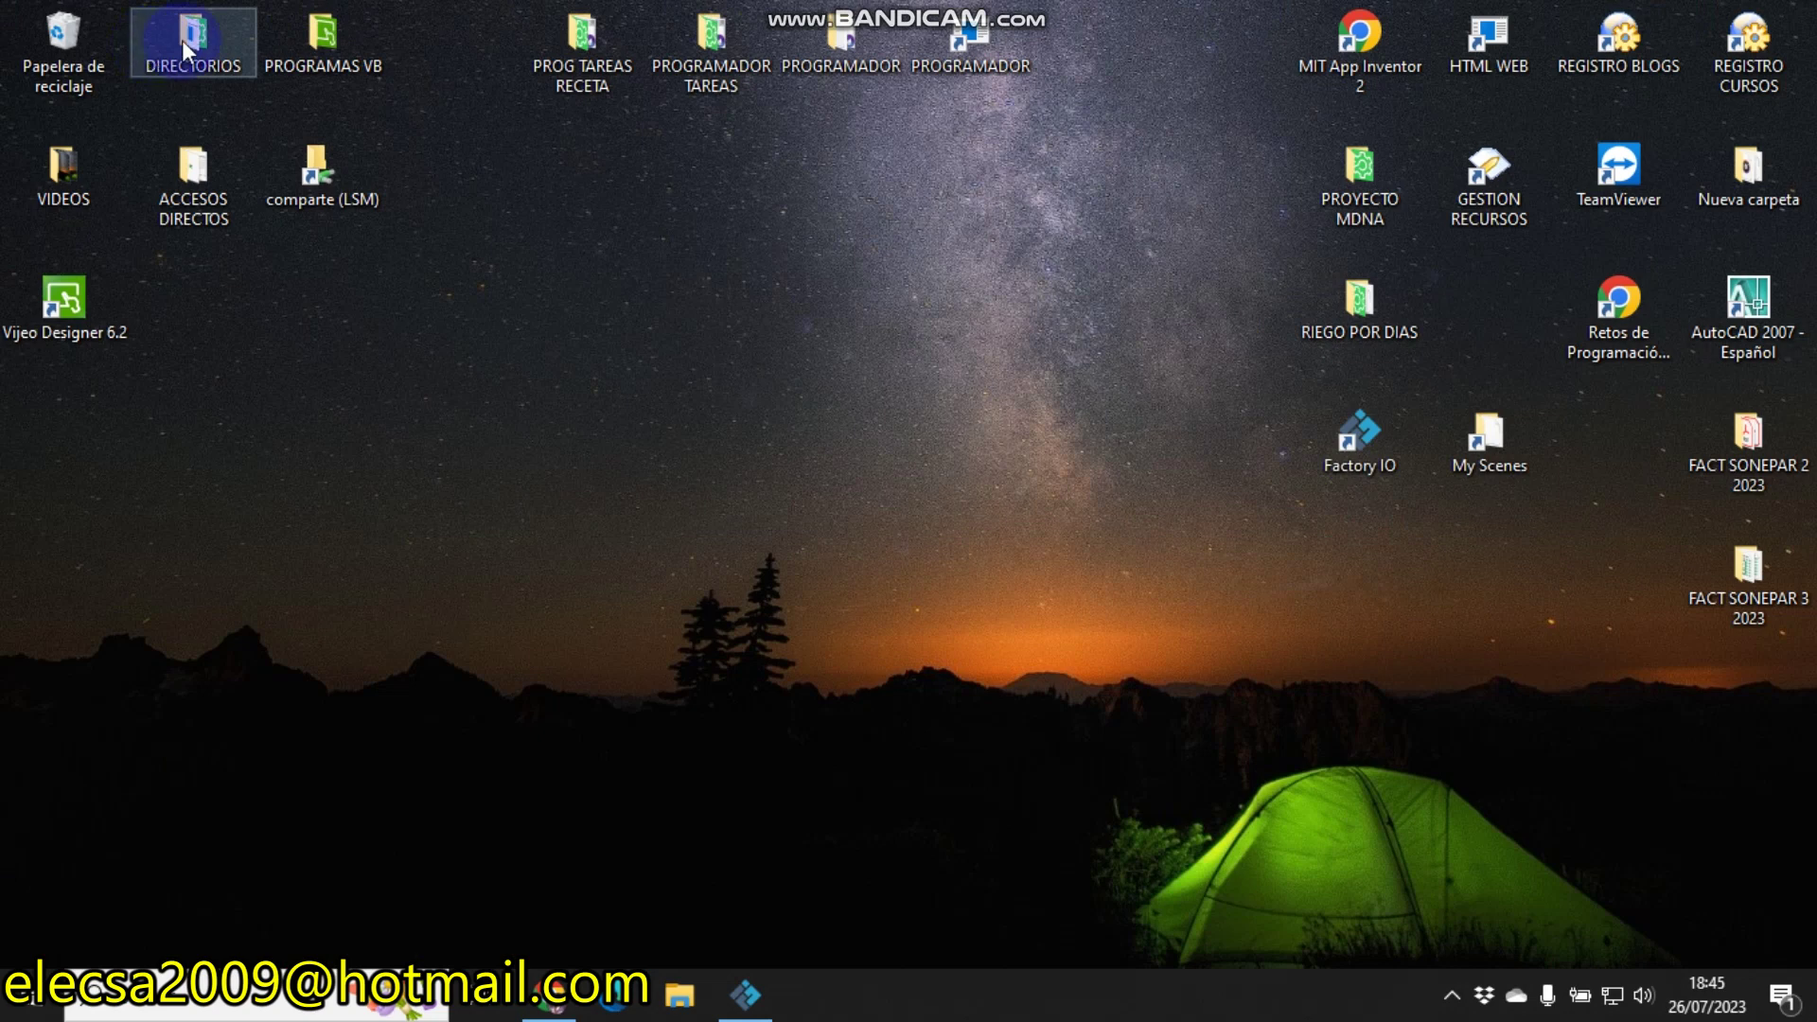
double_click(182, 39)
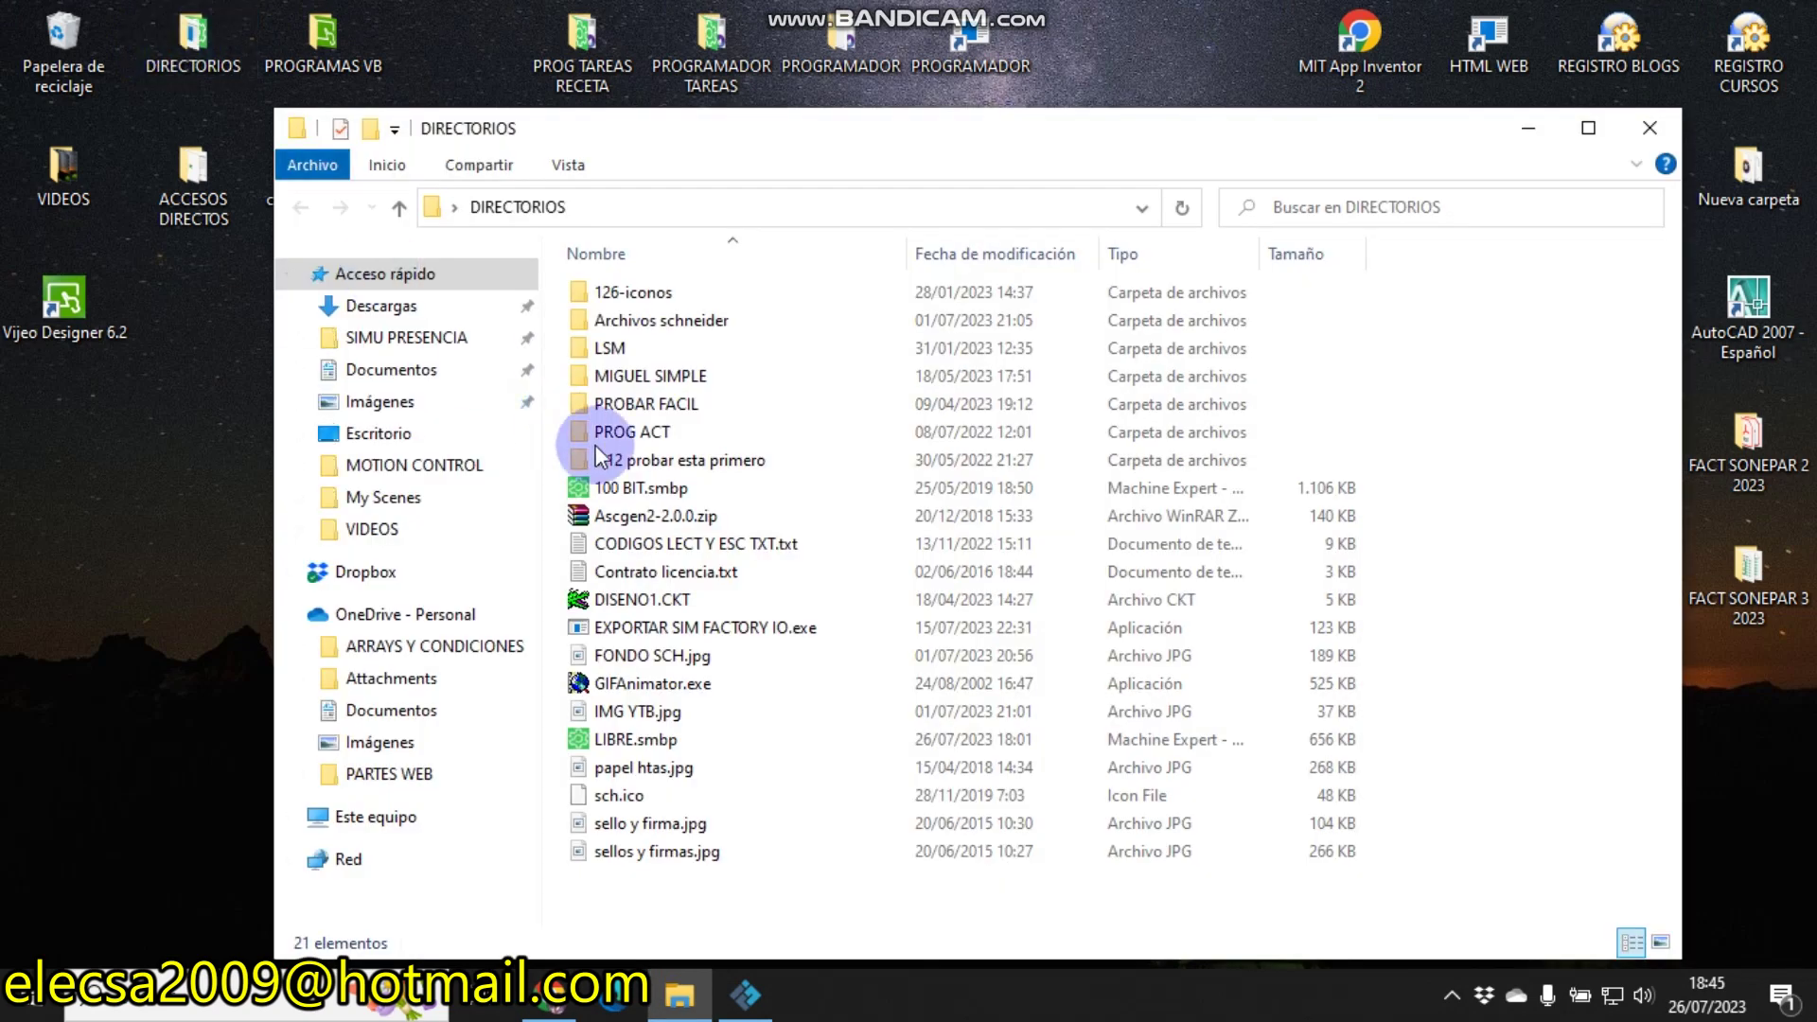
click(660, 748)
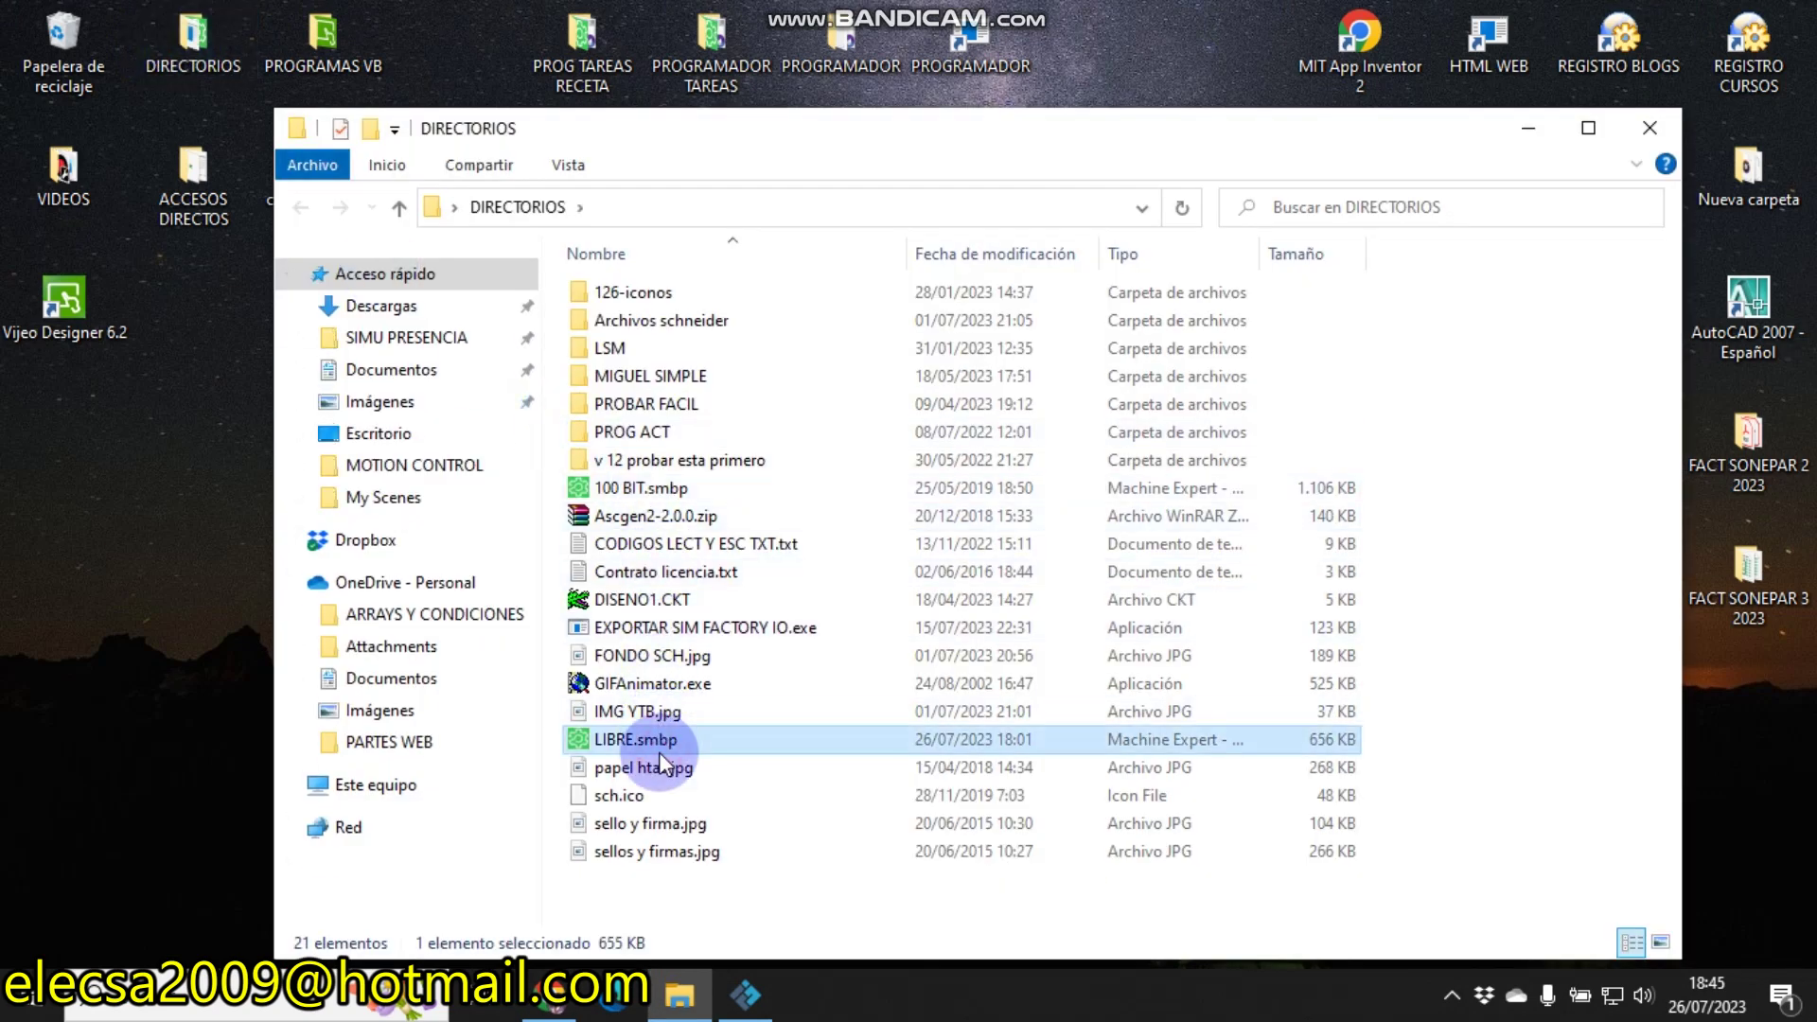
right_click(612, 740)
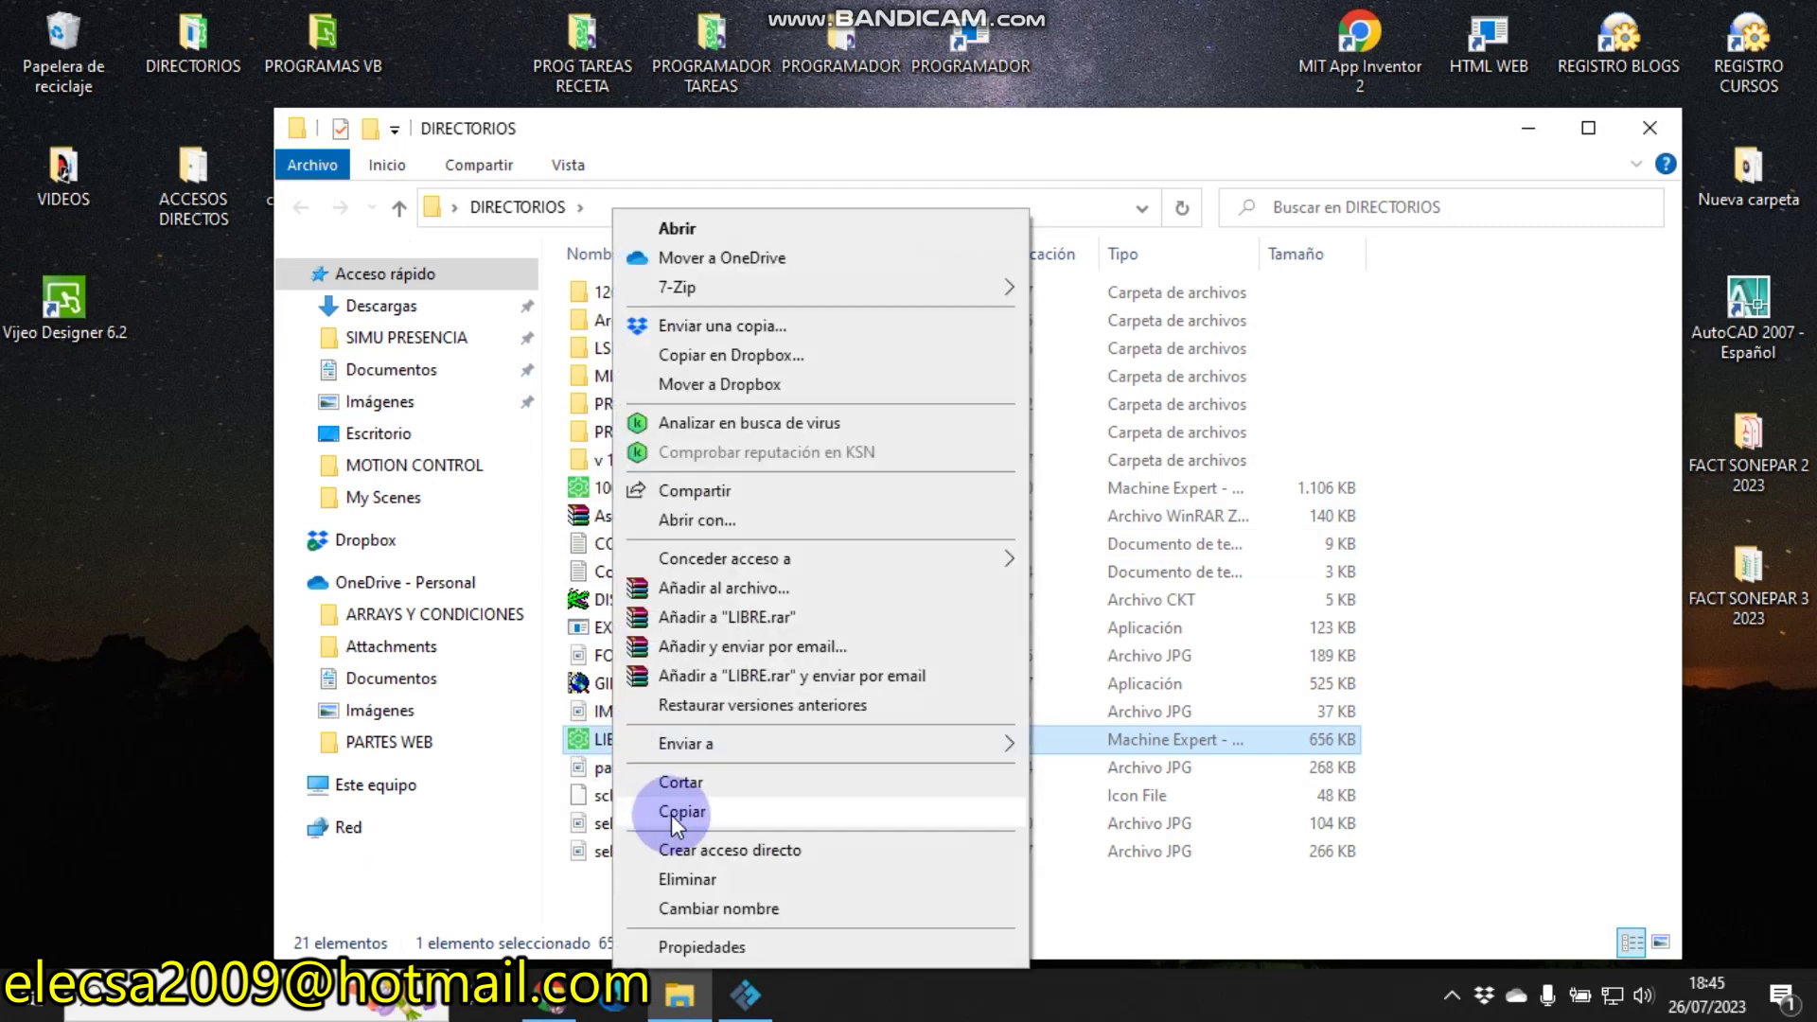
click(673, 810)
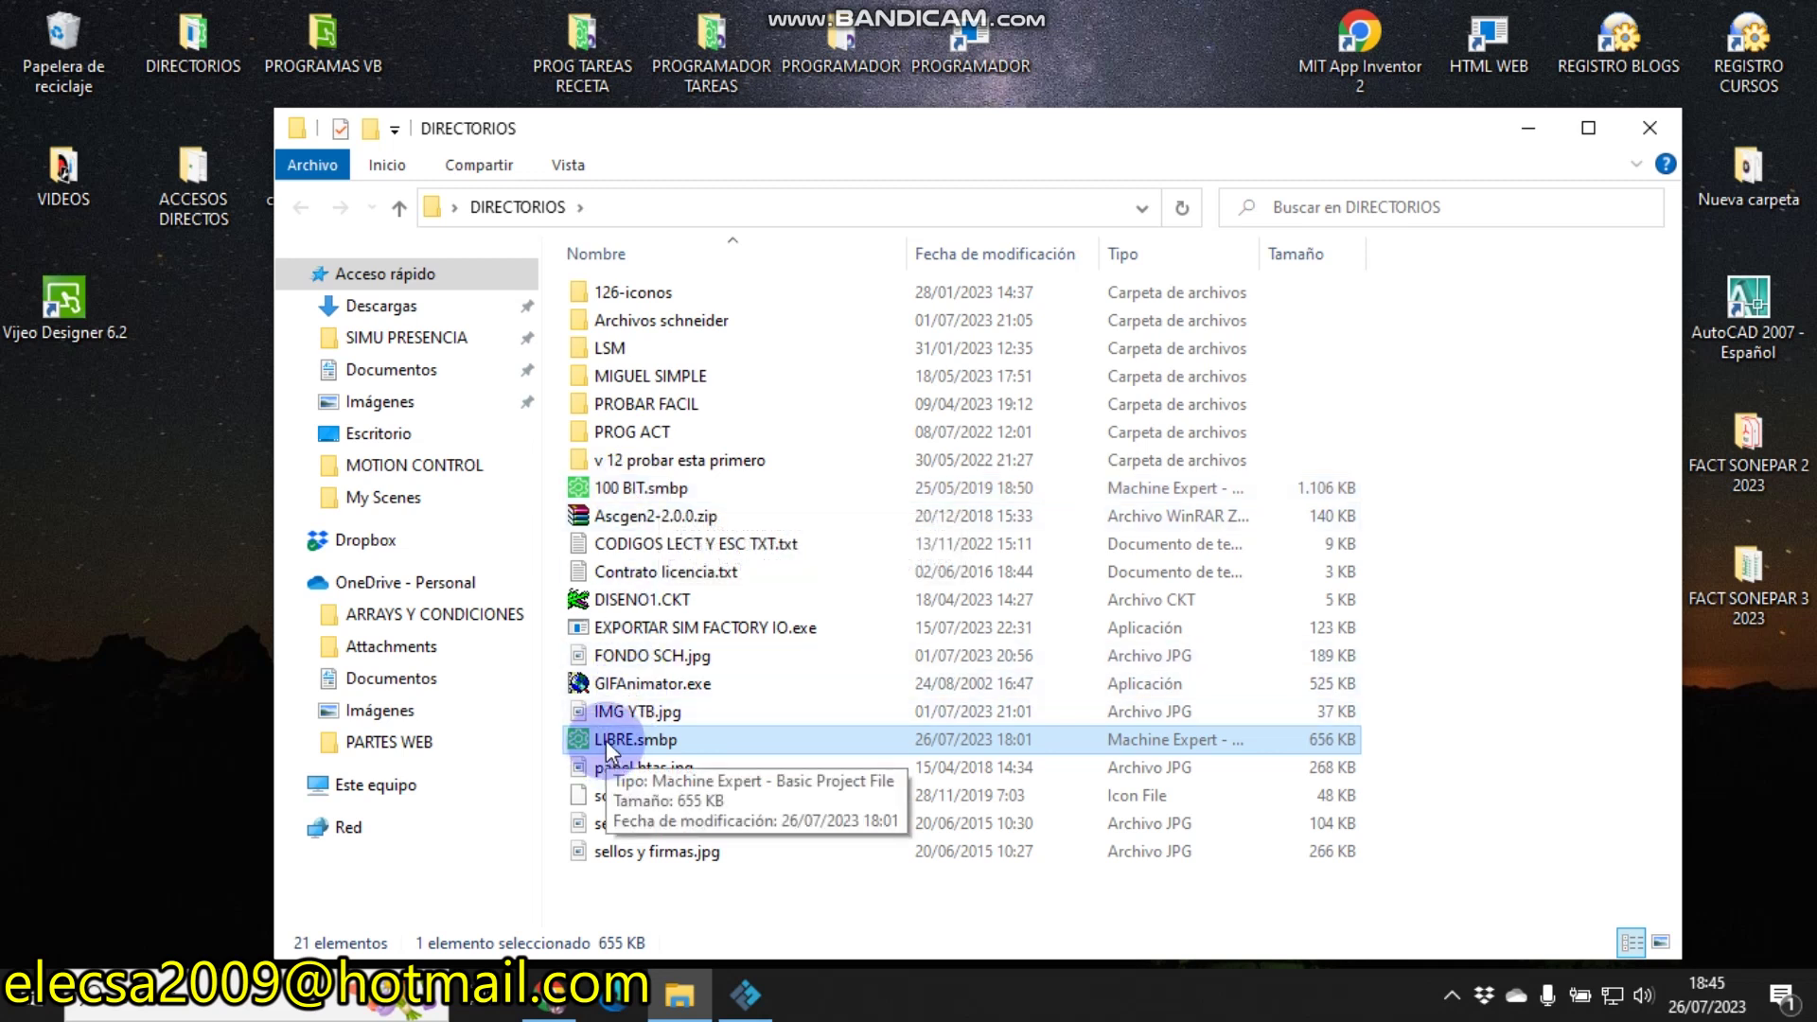
click(1647, 125)
right_click(808, 299)
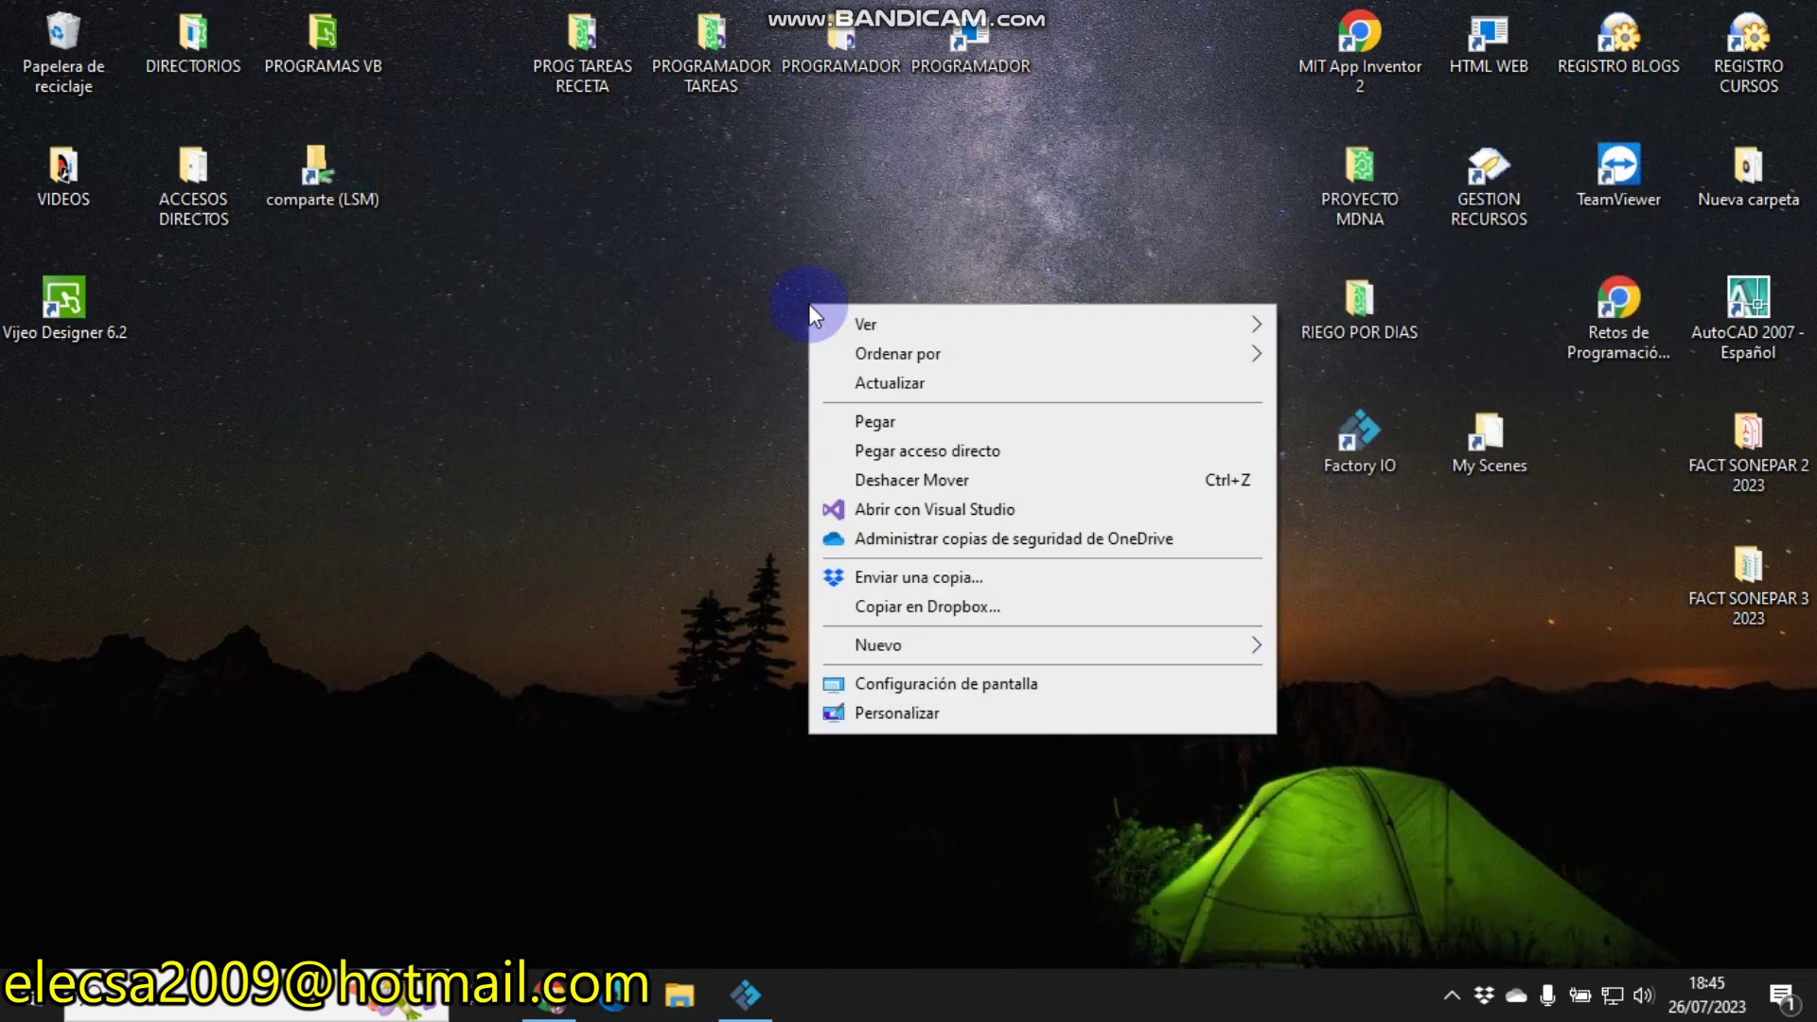
click(888, 417)
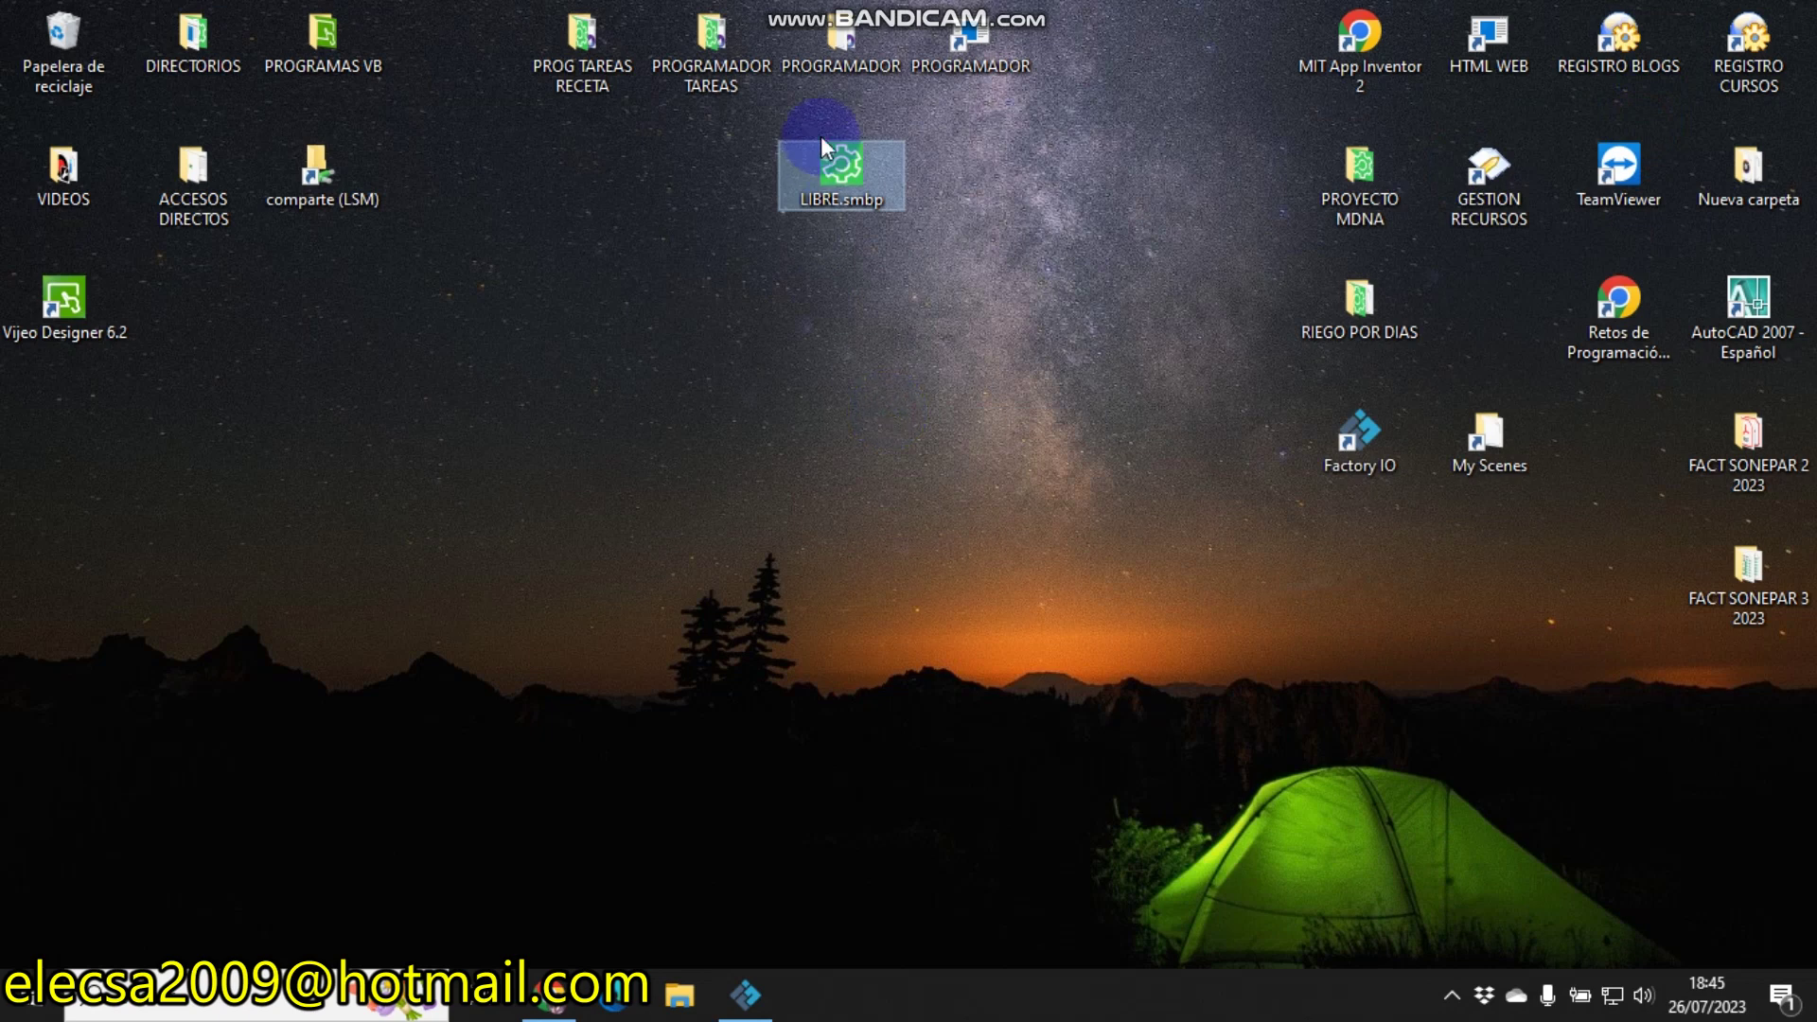
click(830, 157)
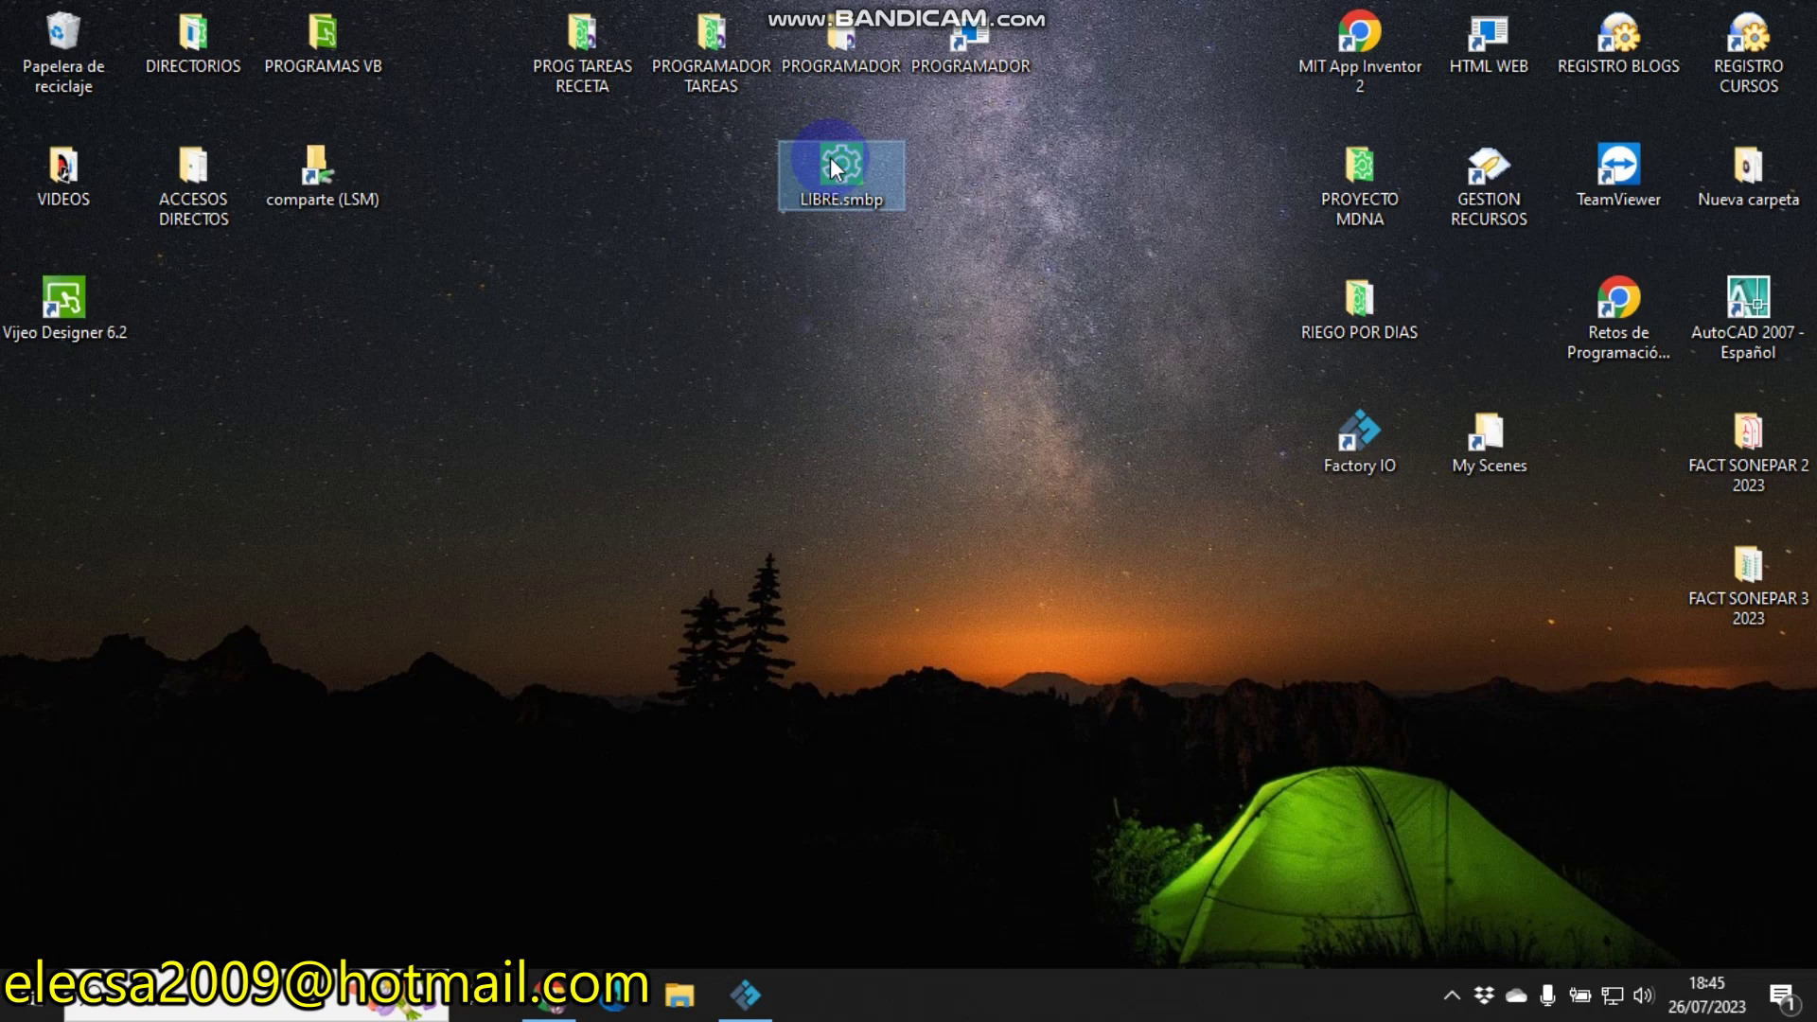
double_click(831, 162)
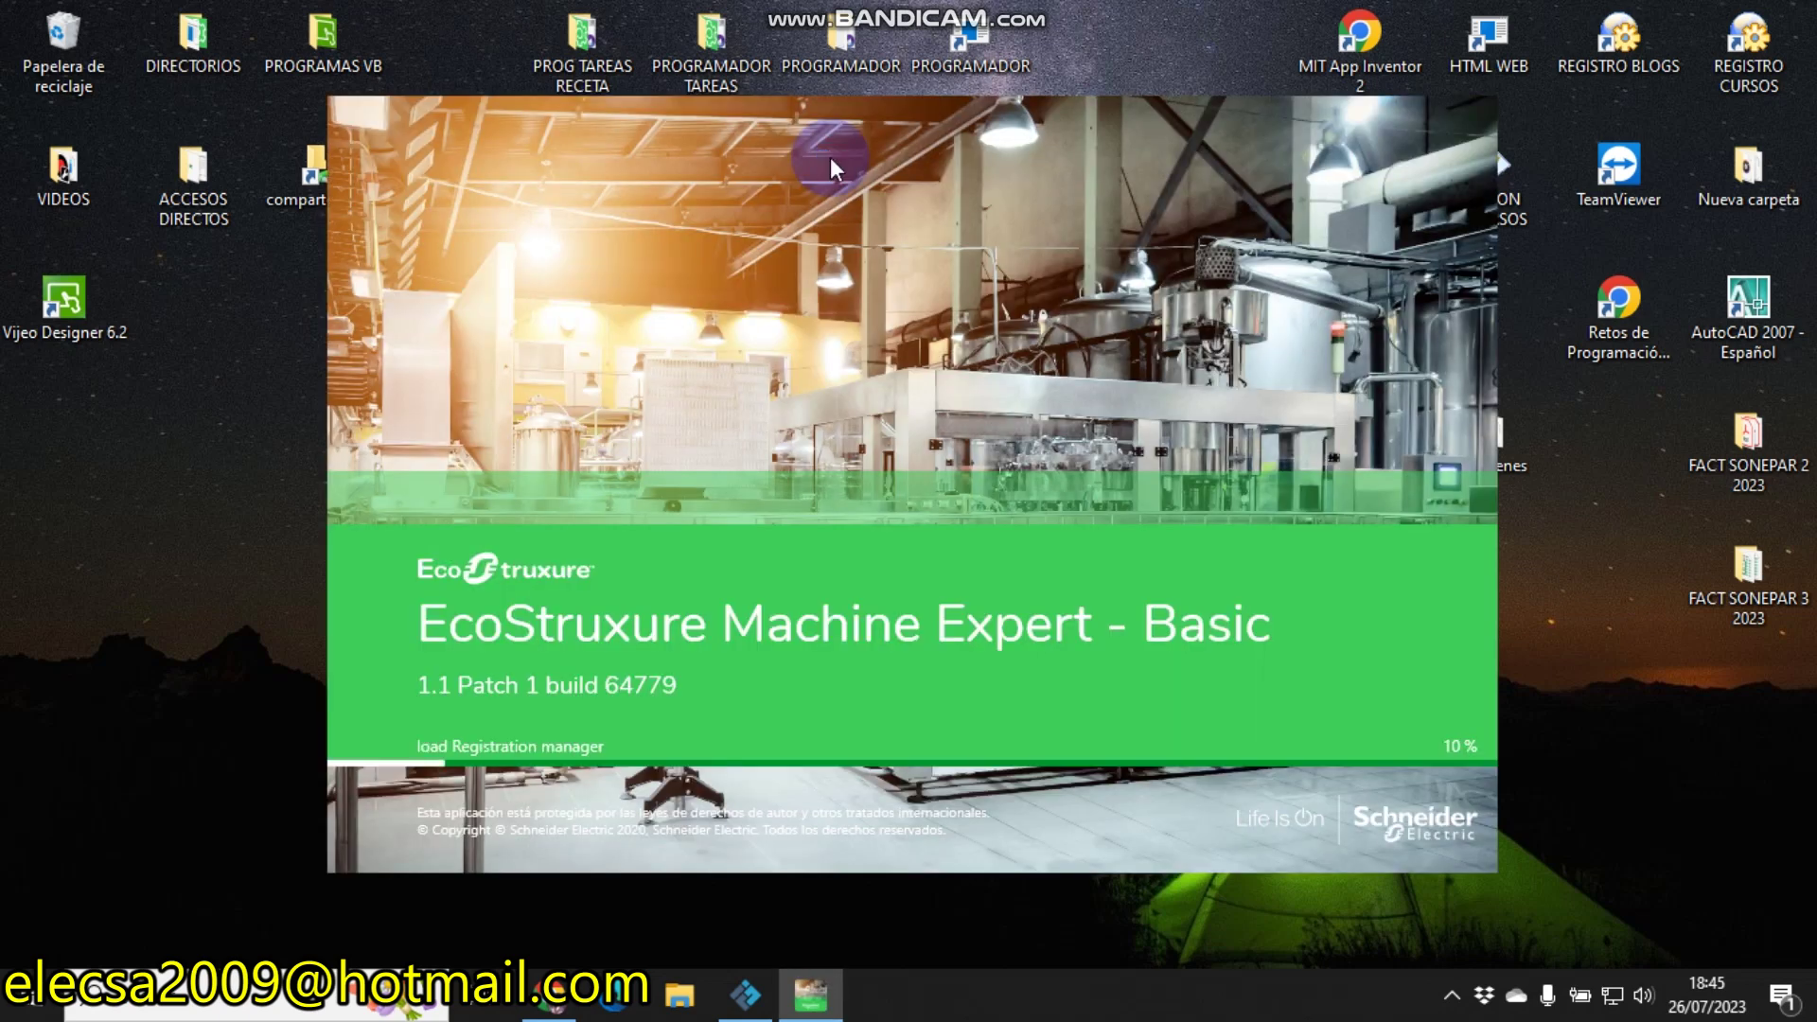
click(747, 1009)
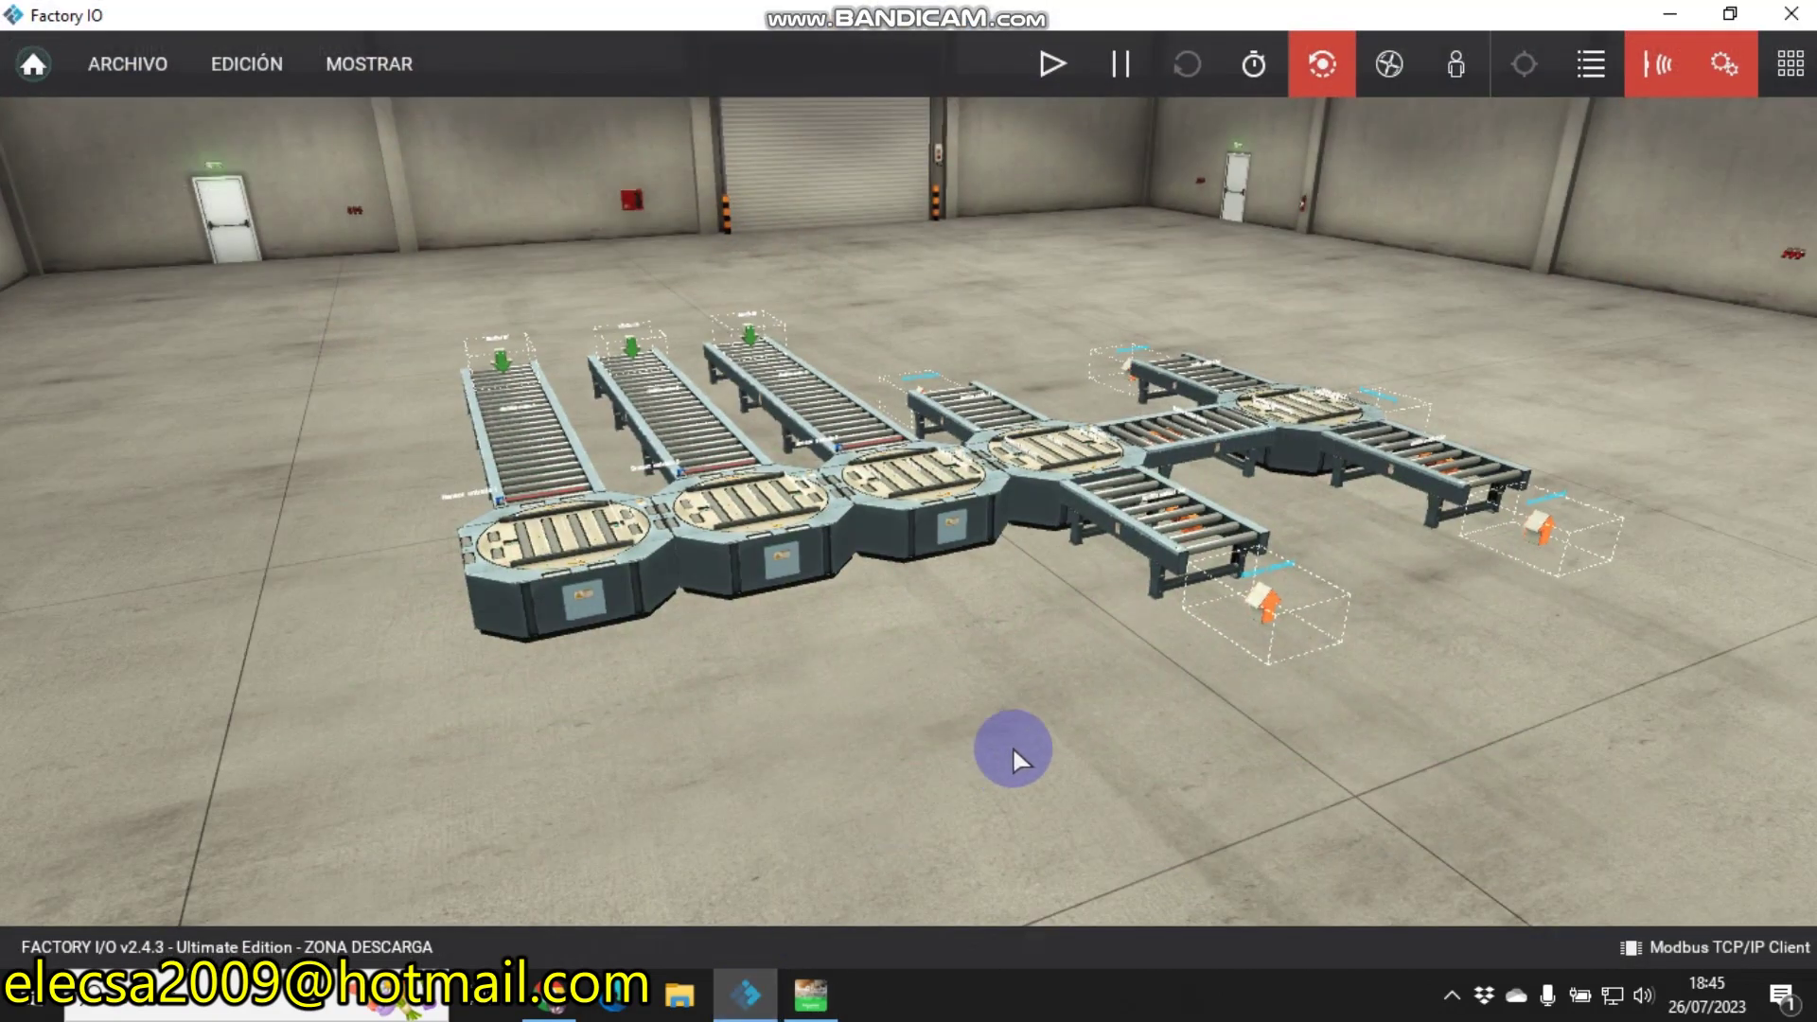
drag(1037, 742, 988, 744)
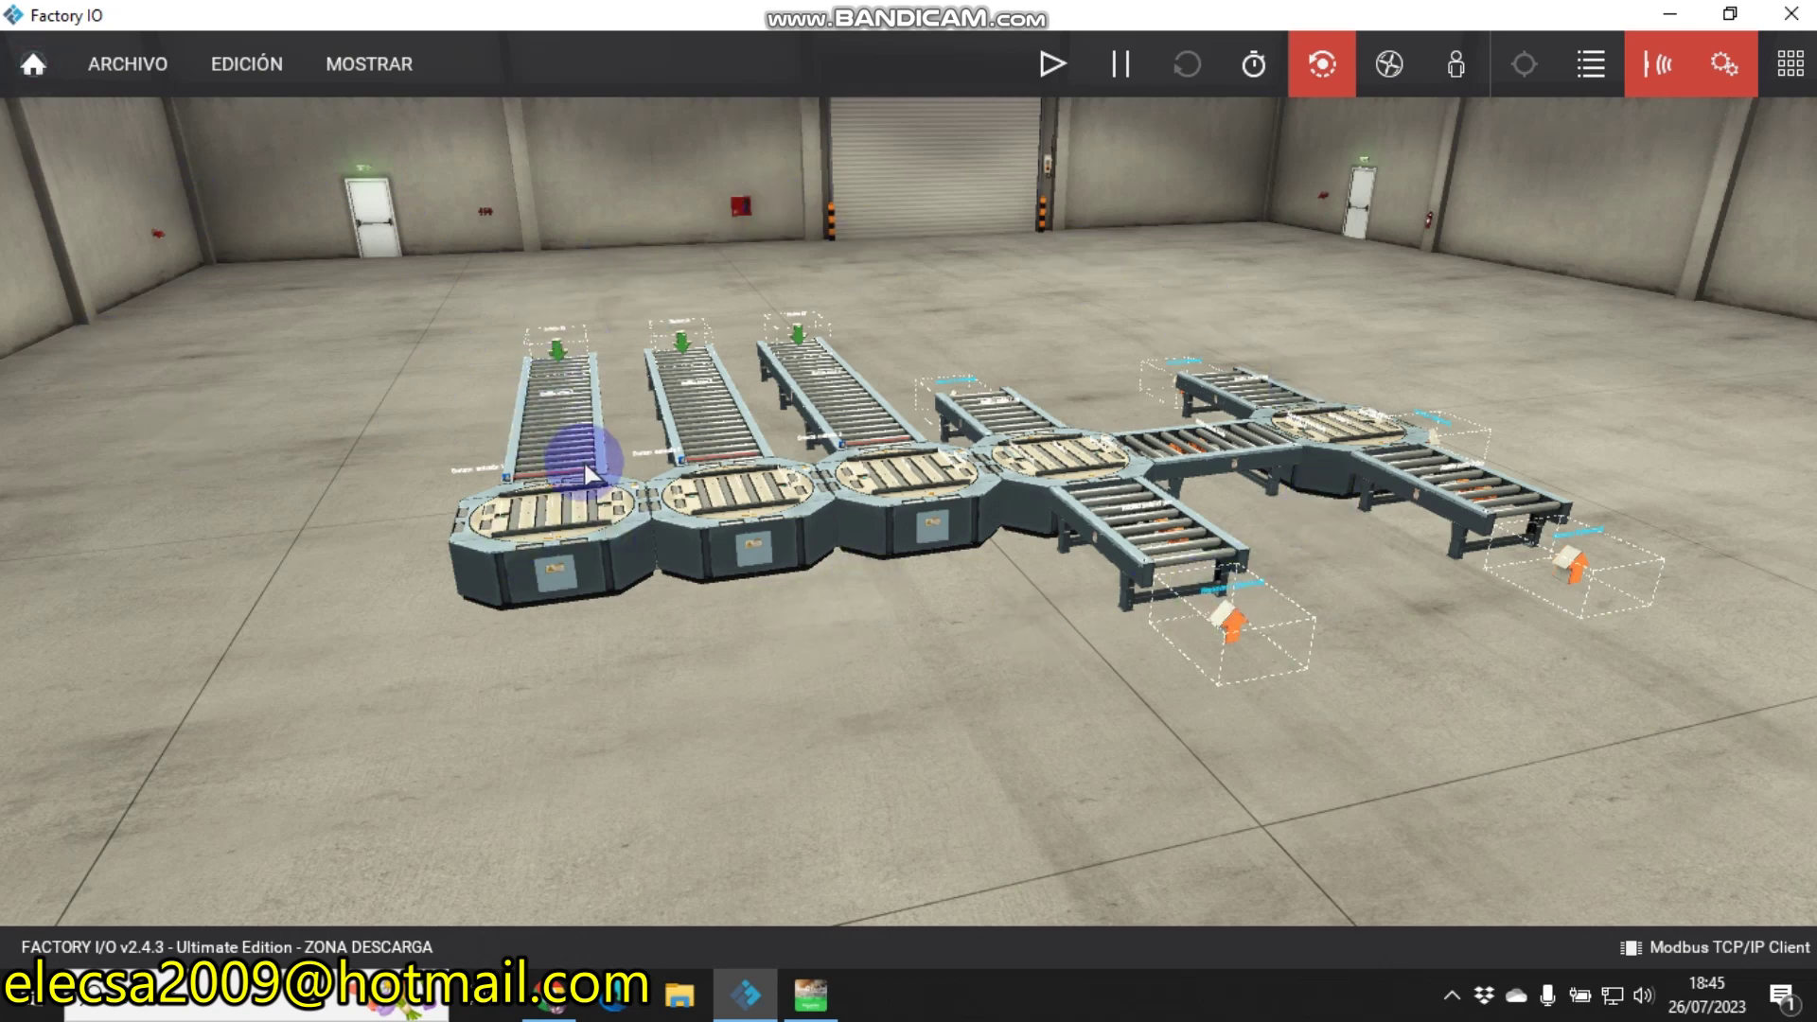
drag(956, 689, 1126, 647)
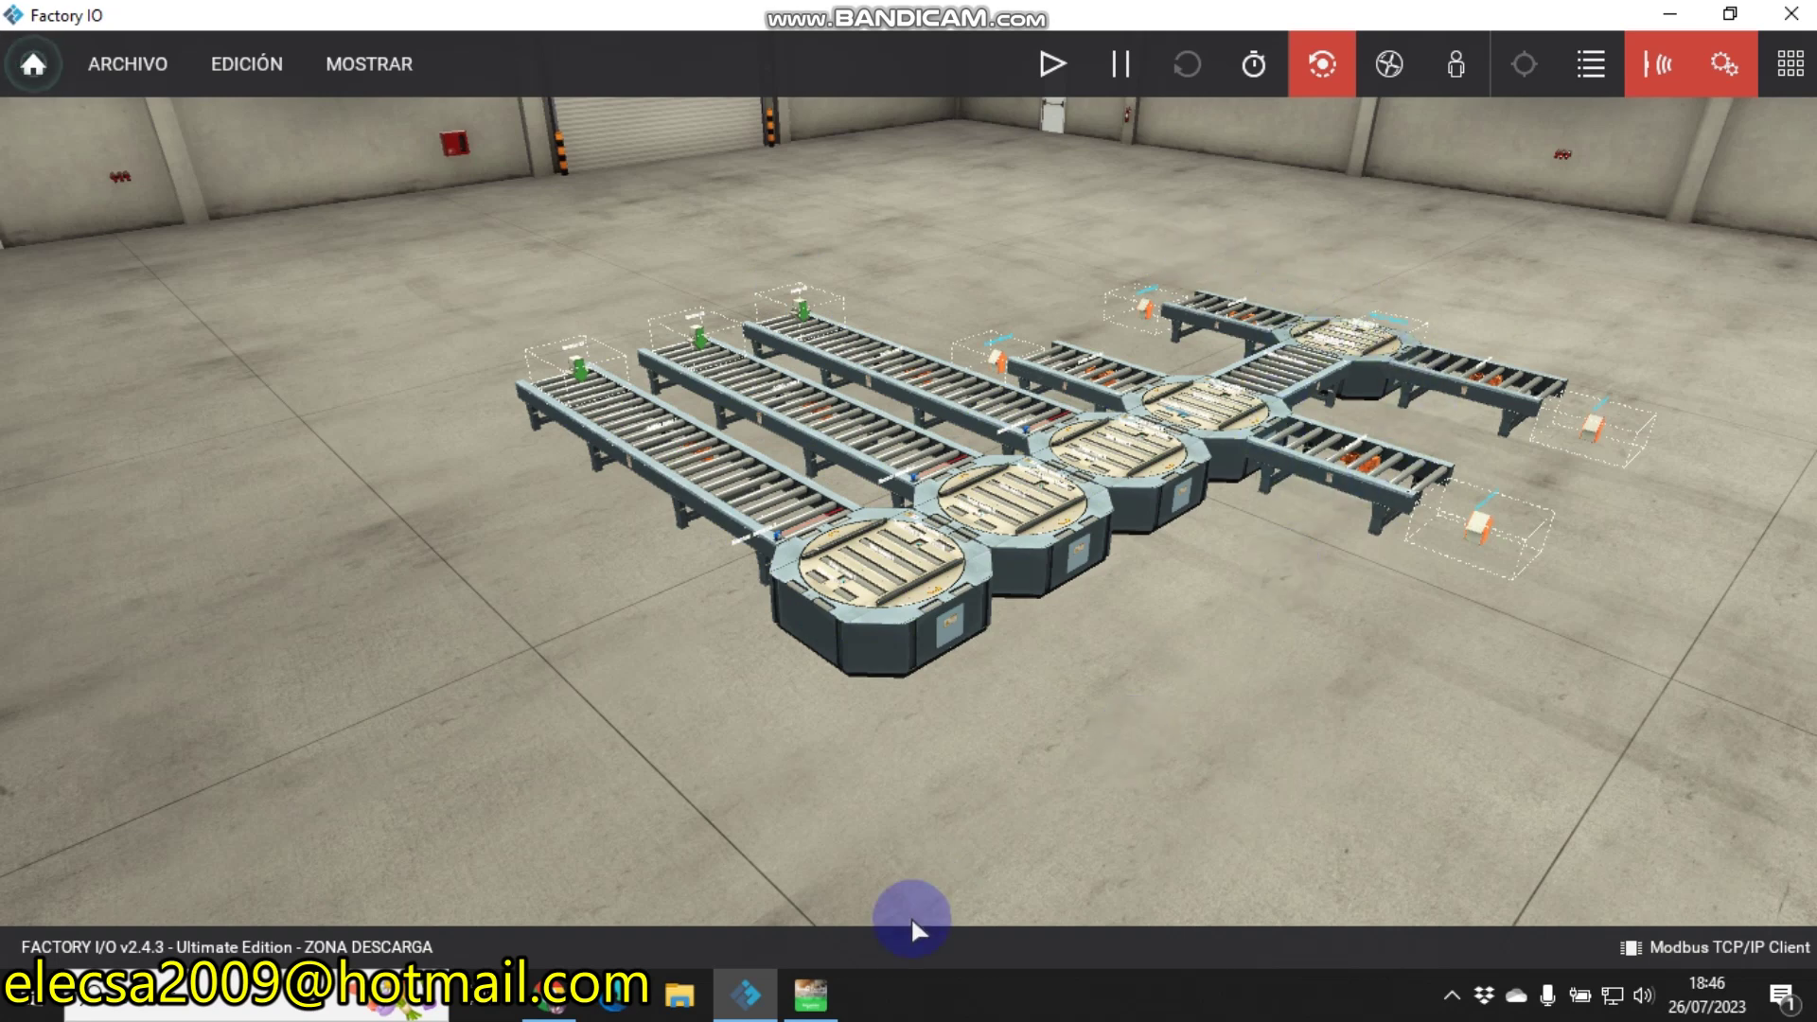
click(814, 994)
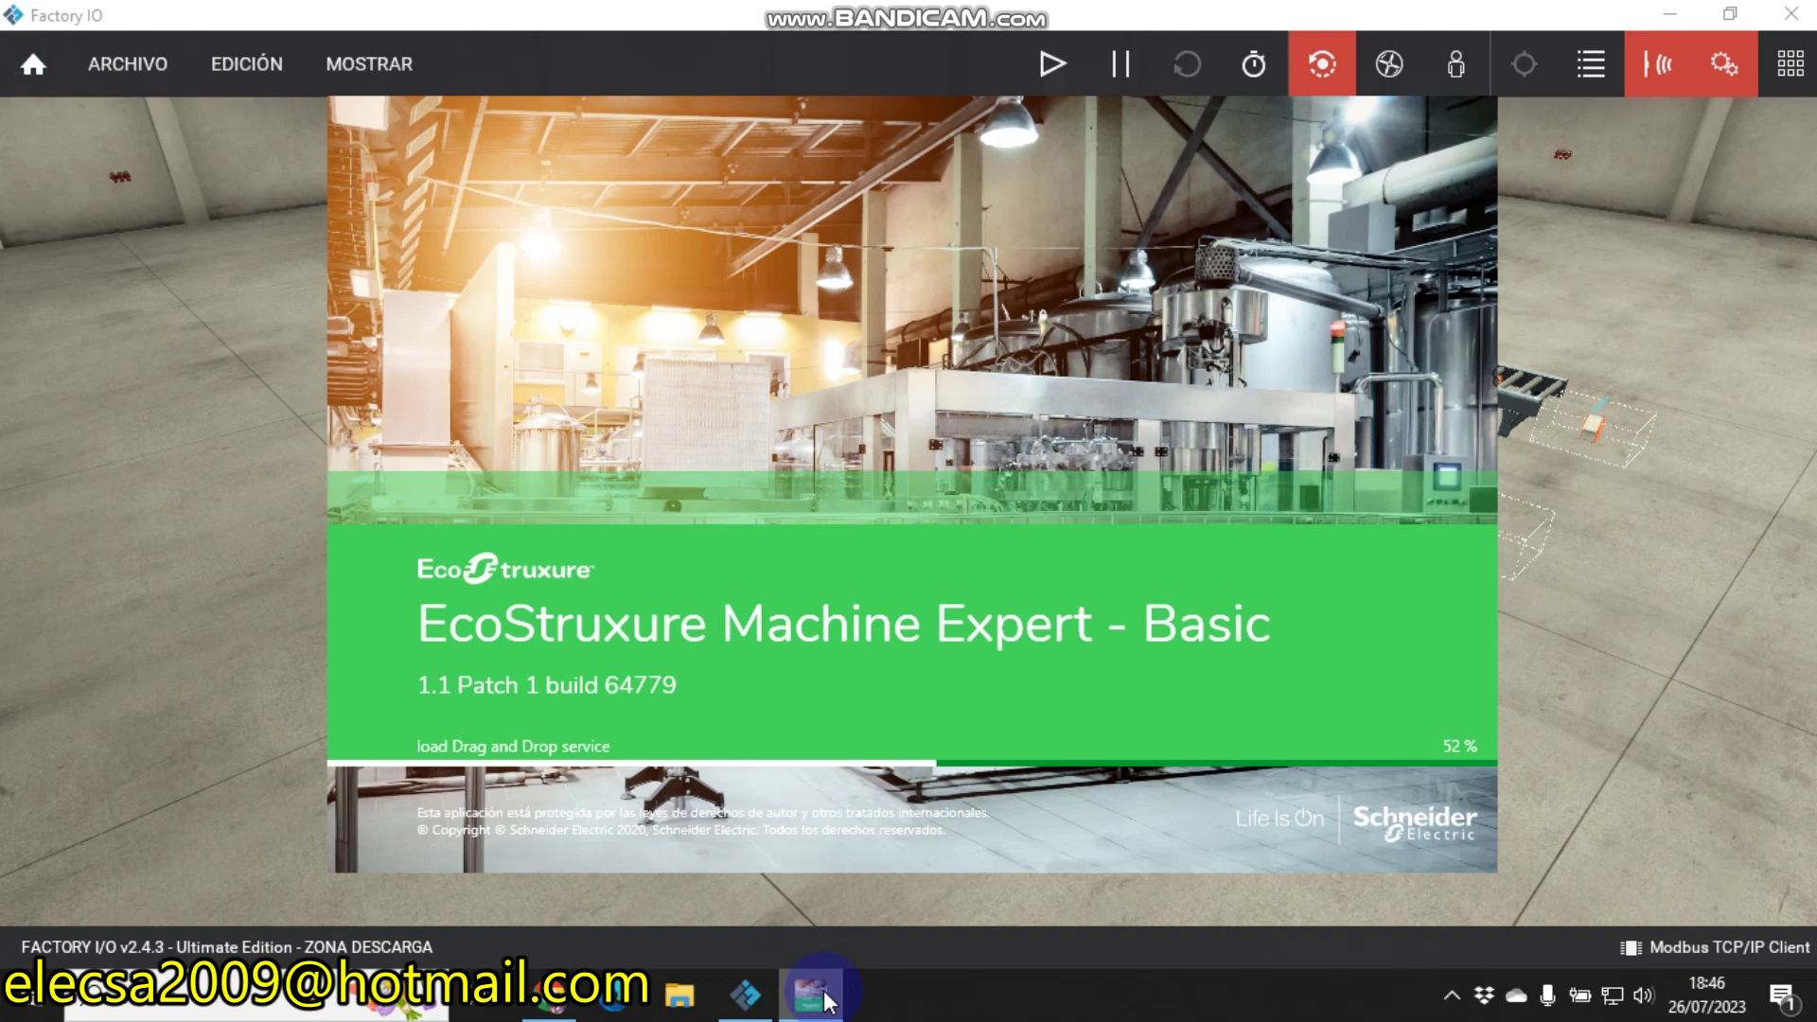
click(1453, 1003)
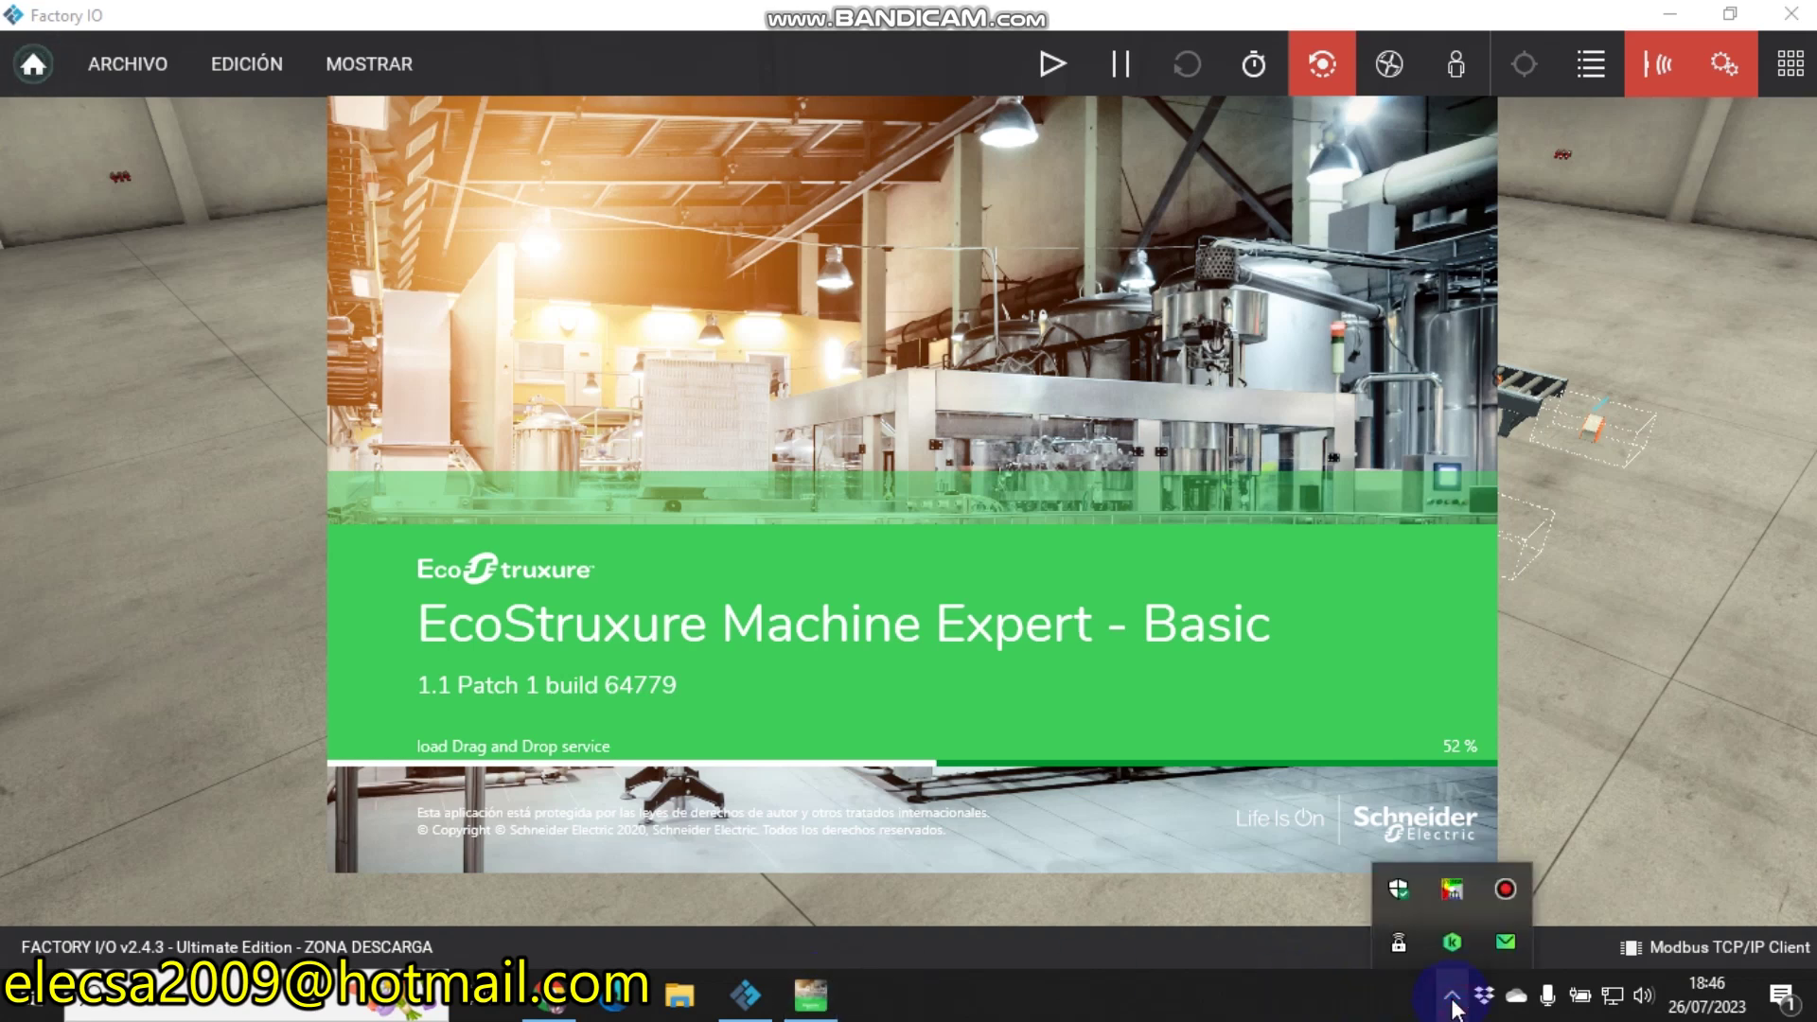
click(1505, 891)
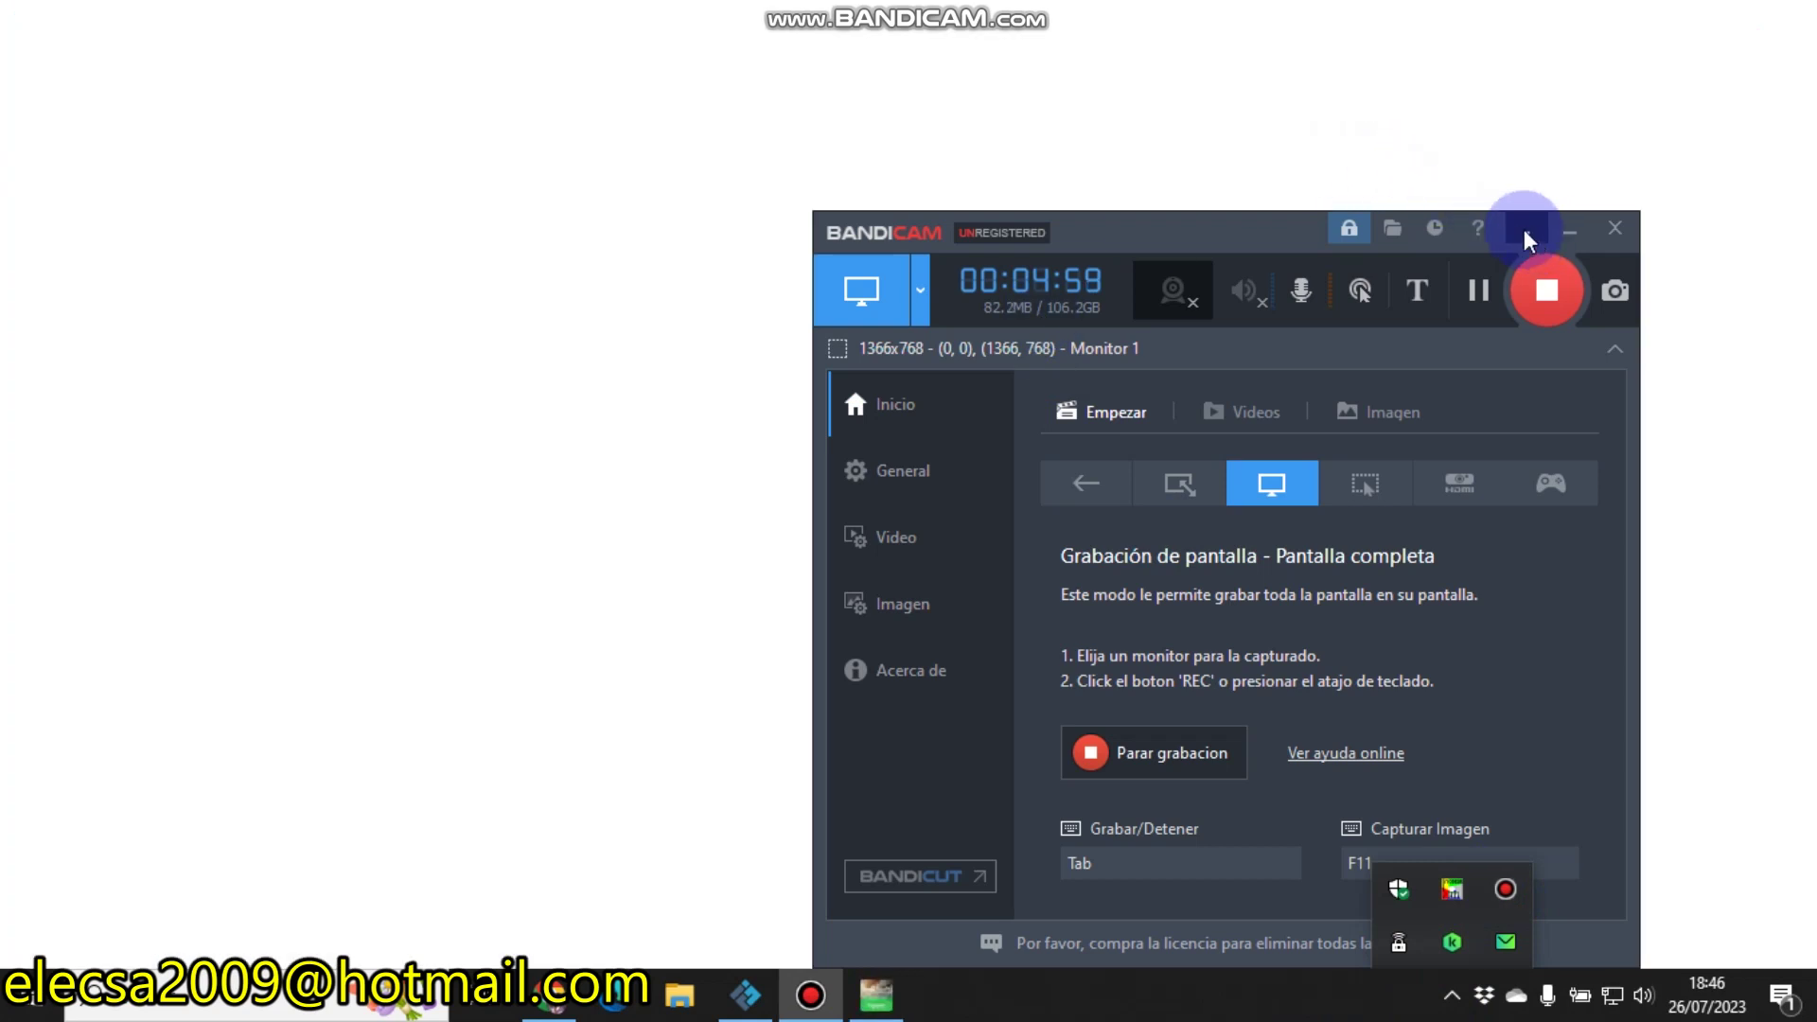
click(1523, 230)
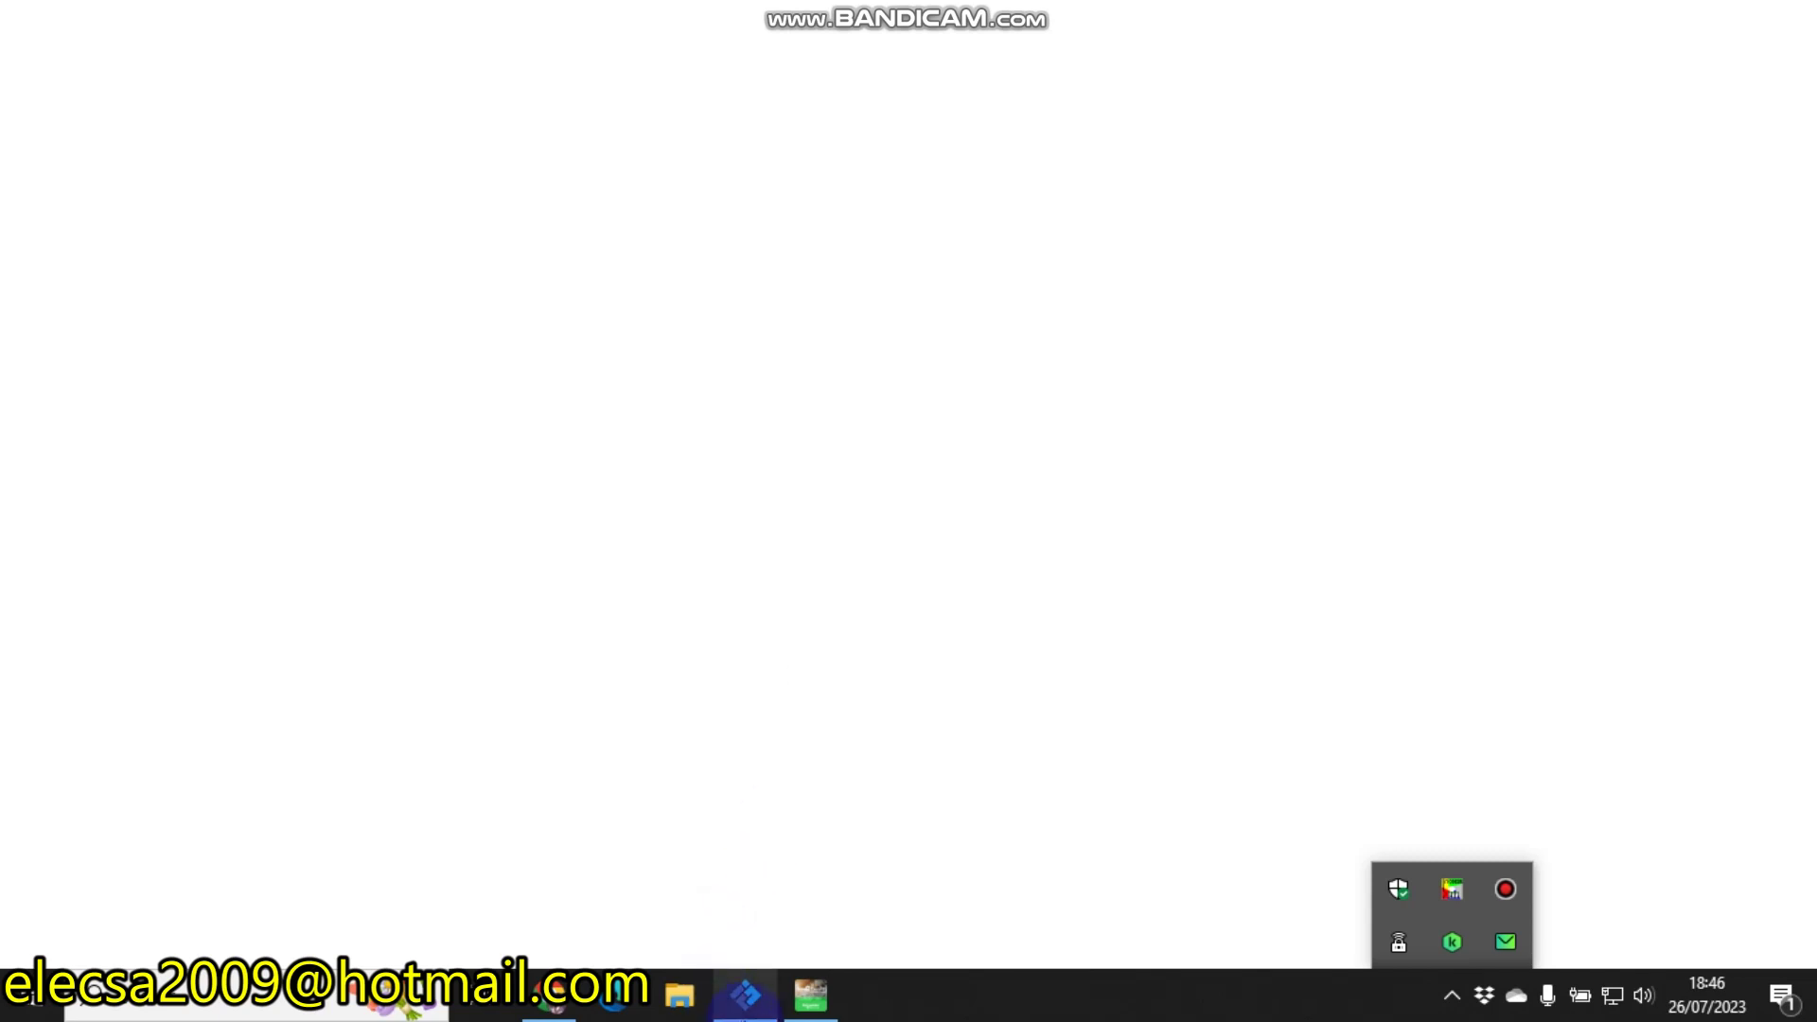
- Switch to Factory I/O and review the actuator tags mapped to the Modbus coils in the driver configuration
click(746, 998)
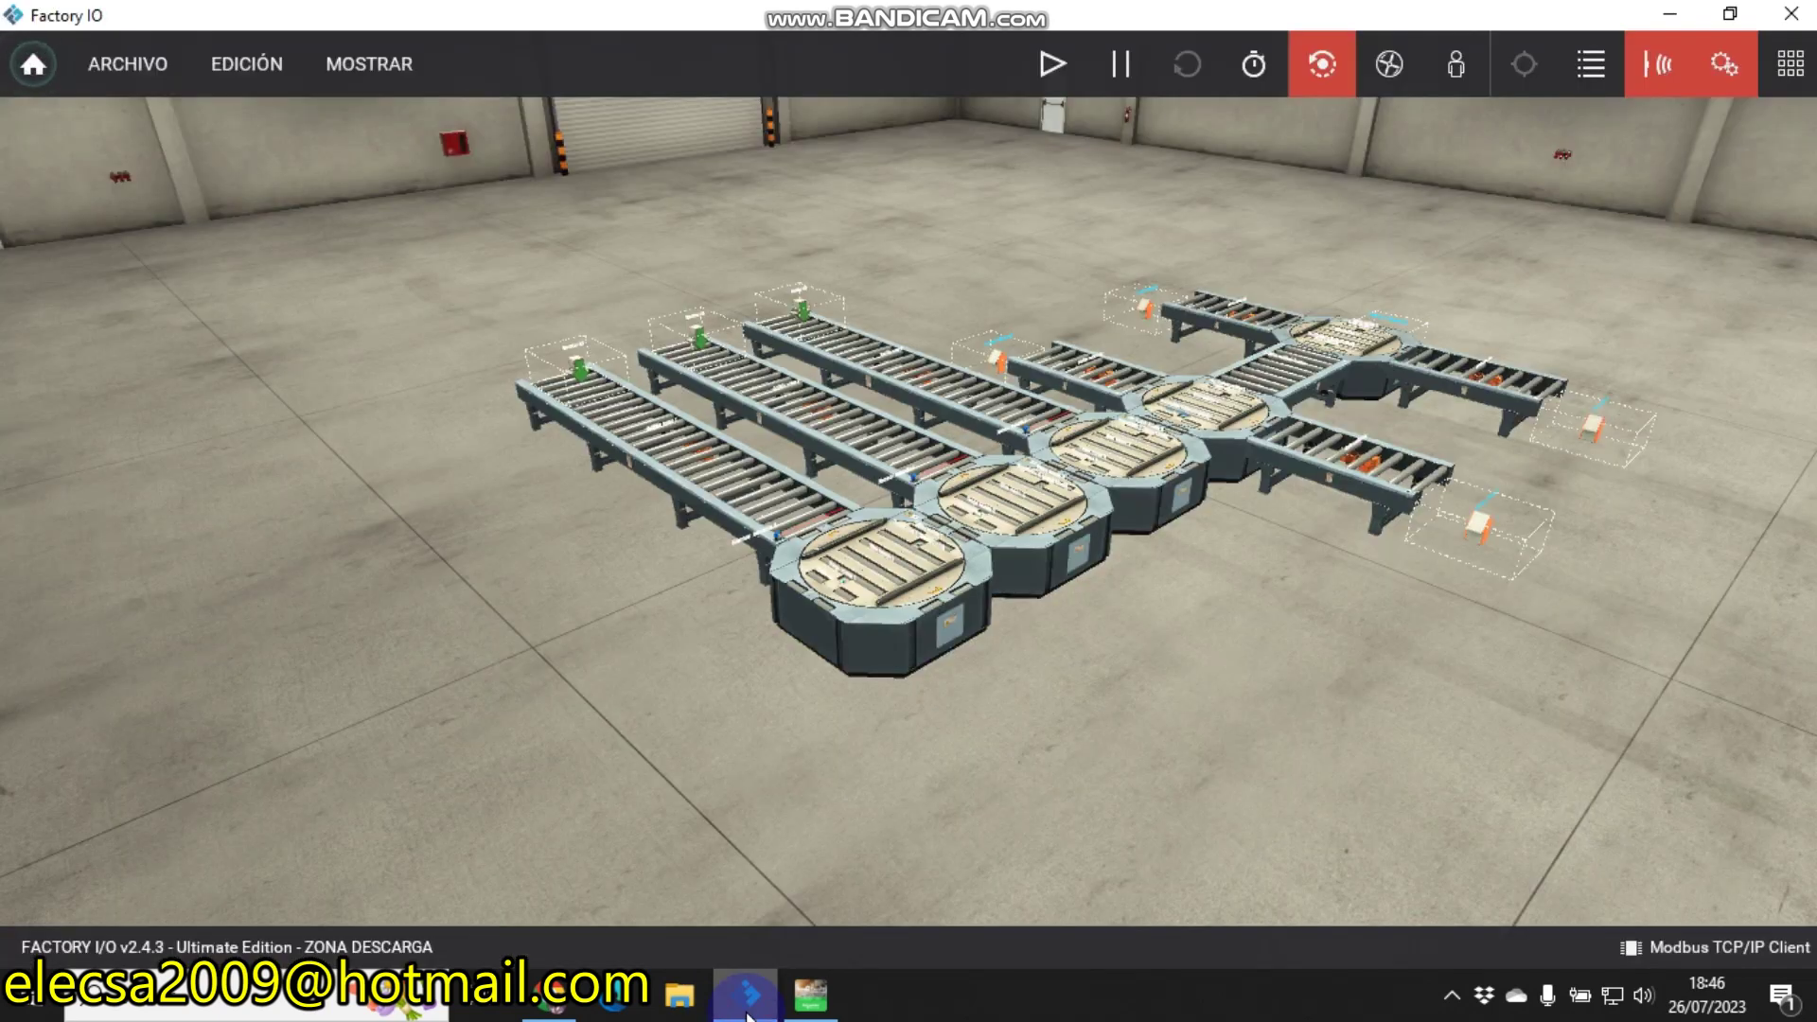
click(145, 62)
click(199, 320)
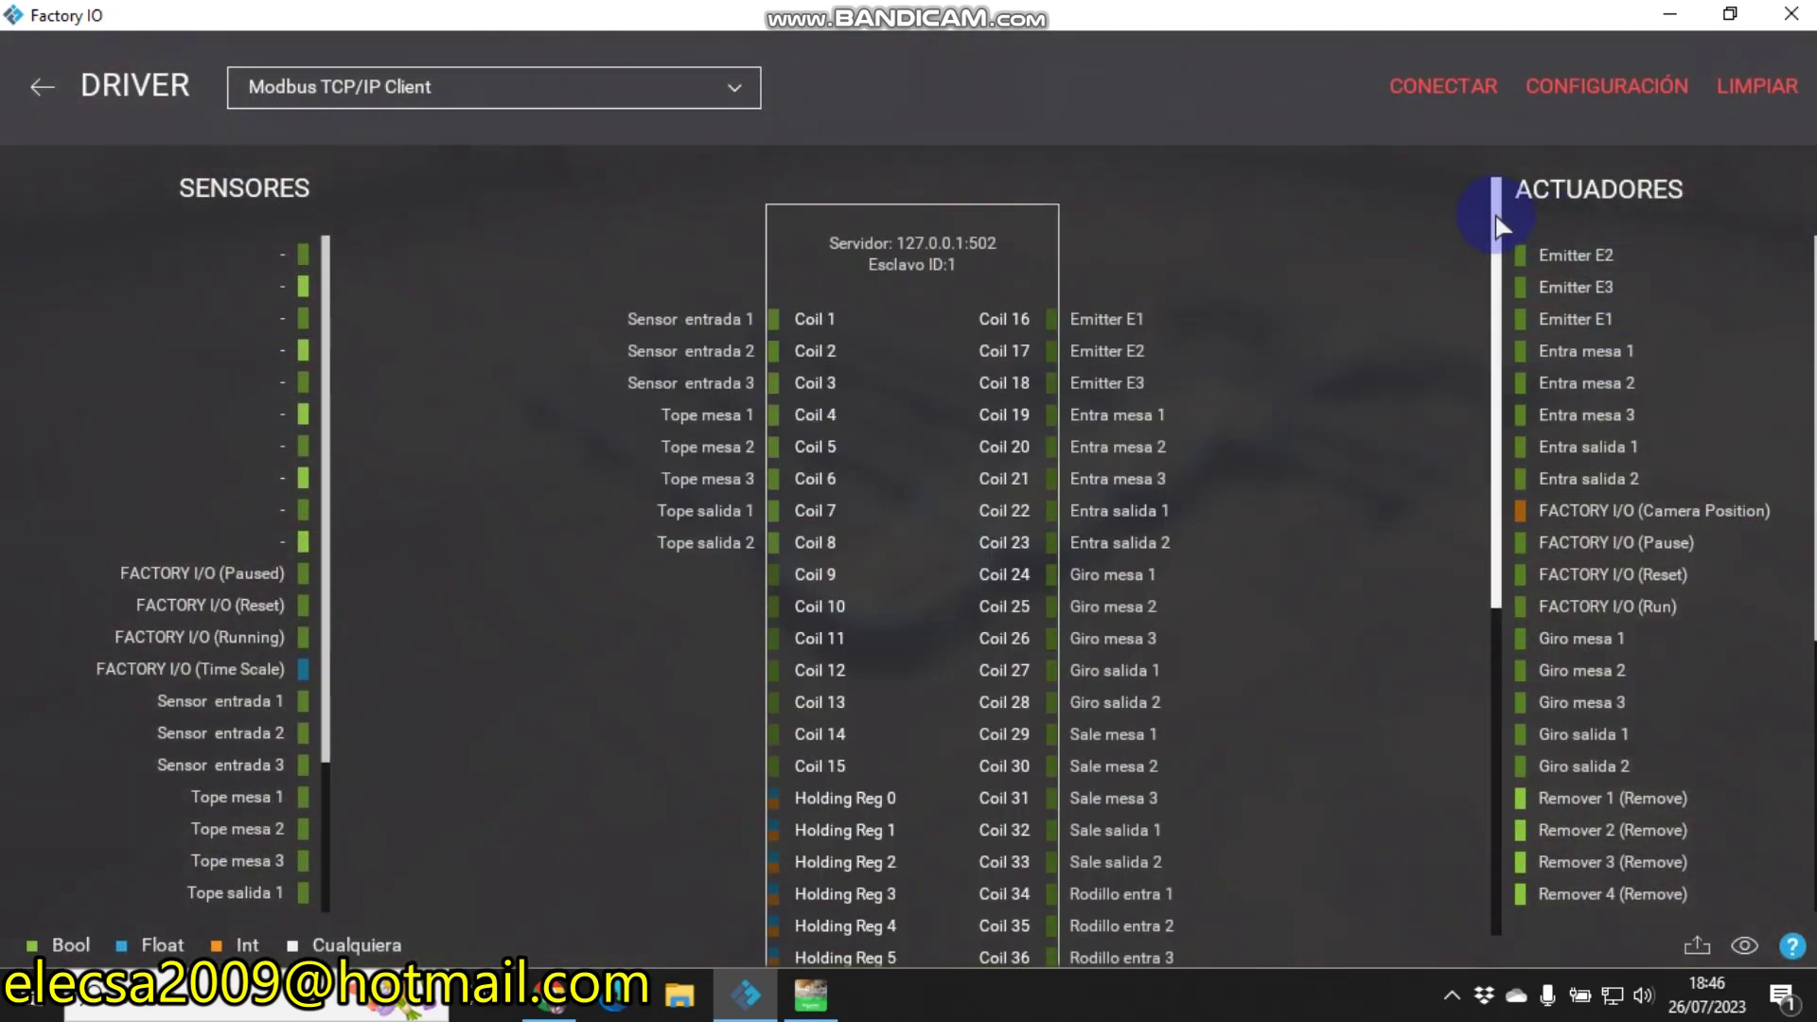
drag(1499, 277, 1495, 415)
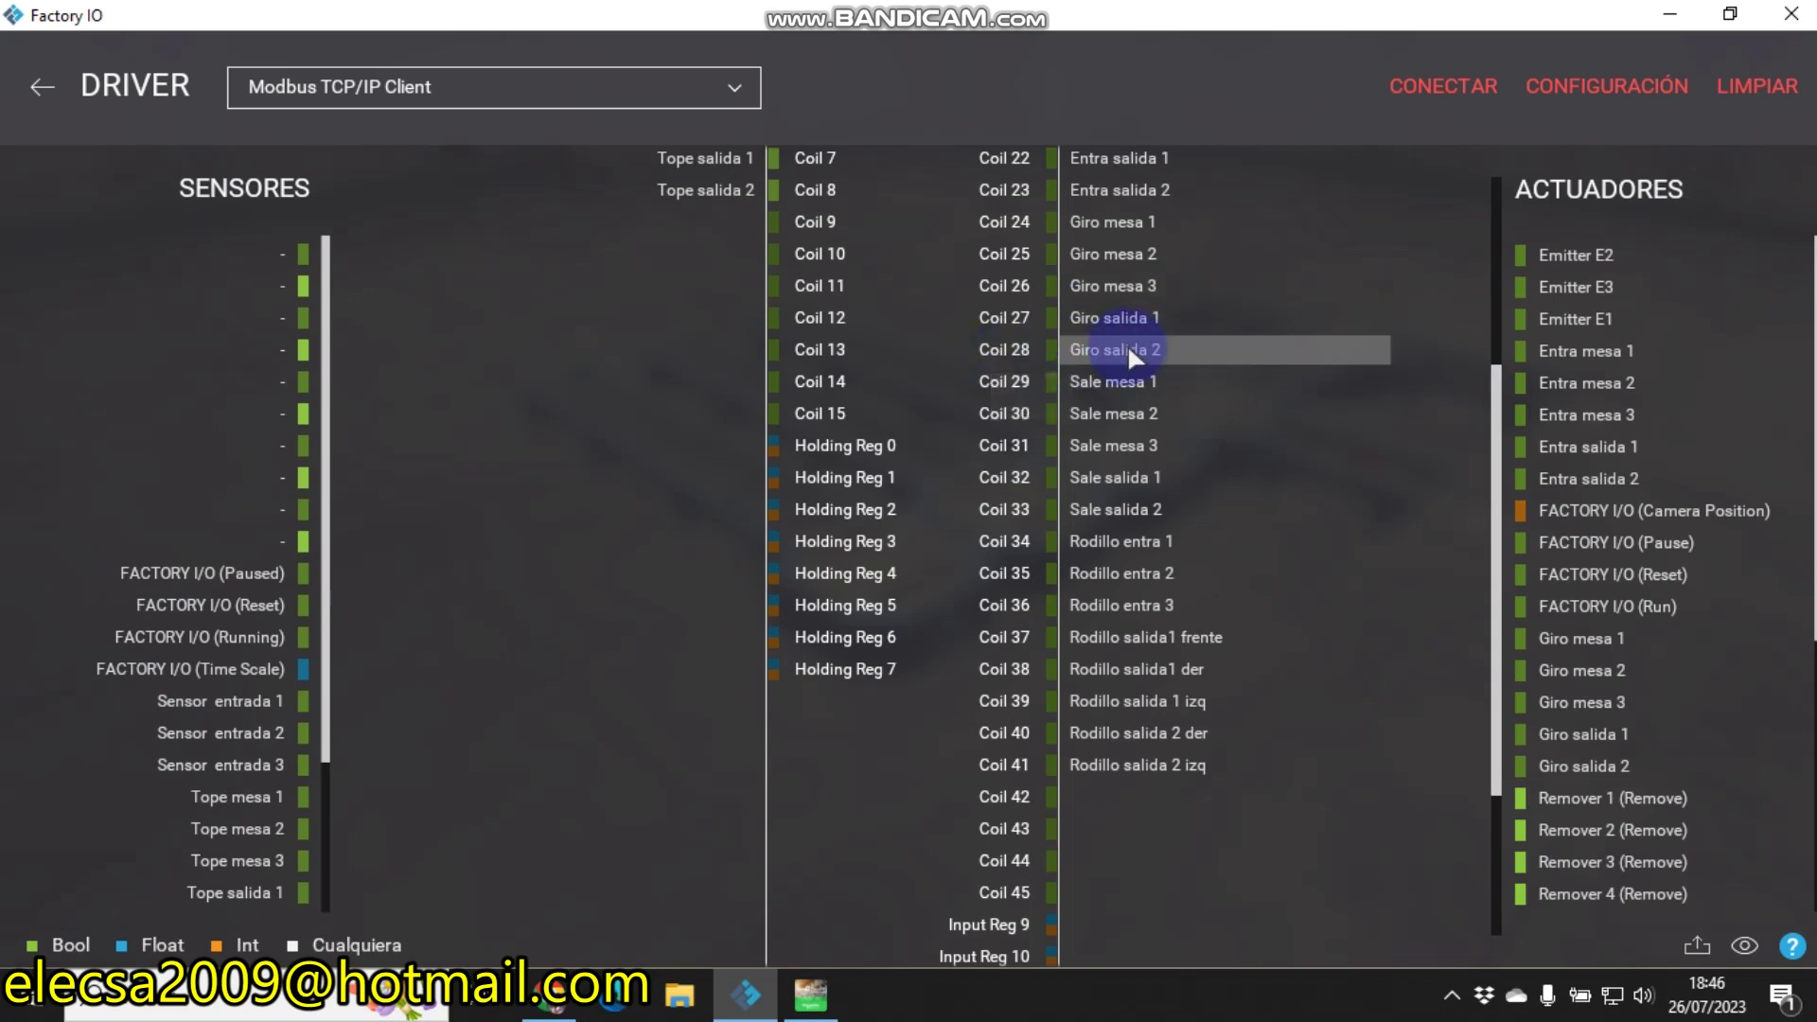
drag(1127, 344, 1377, 468)
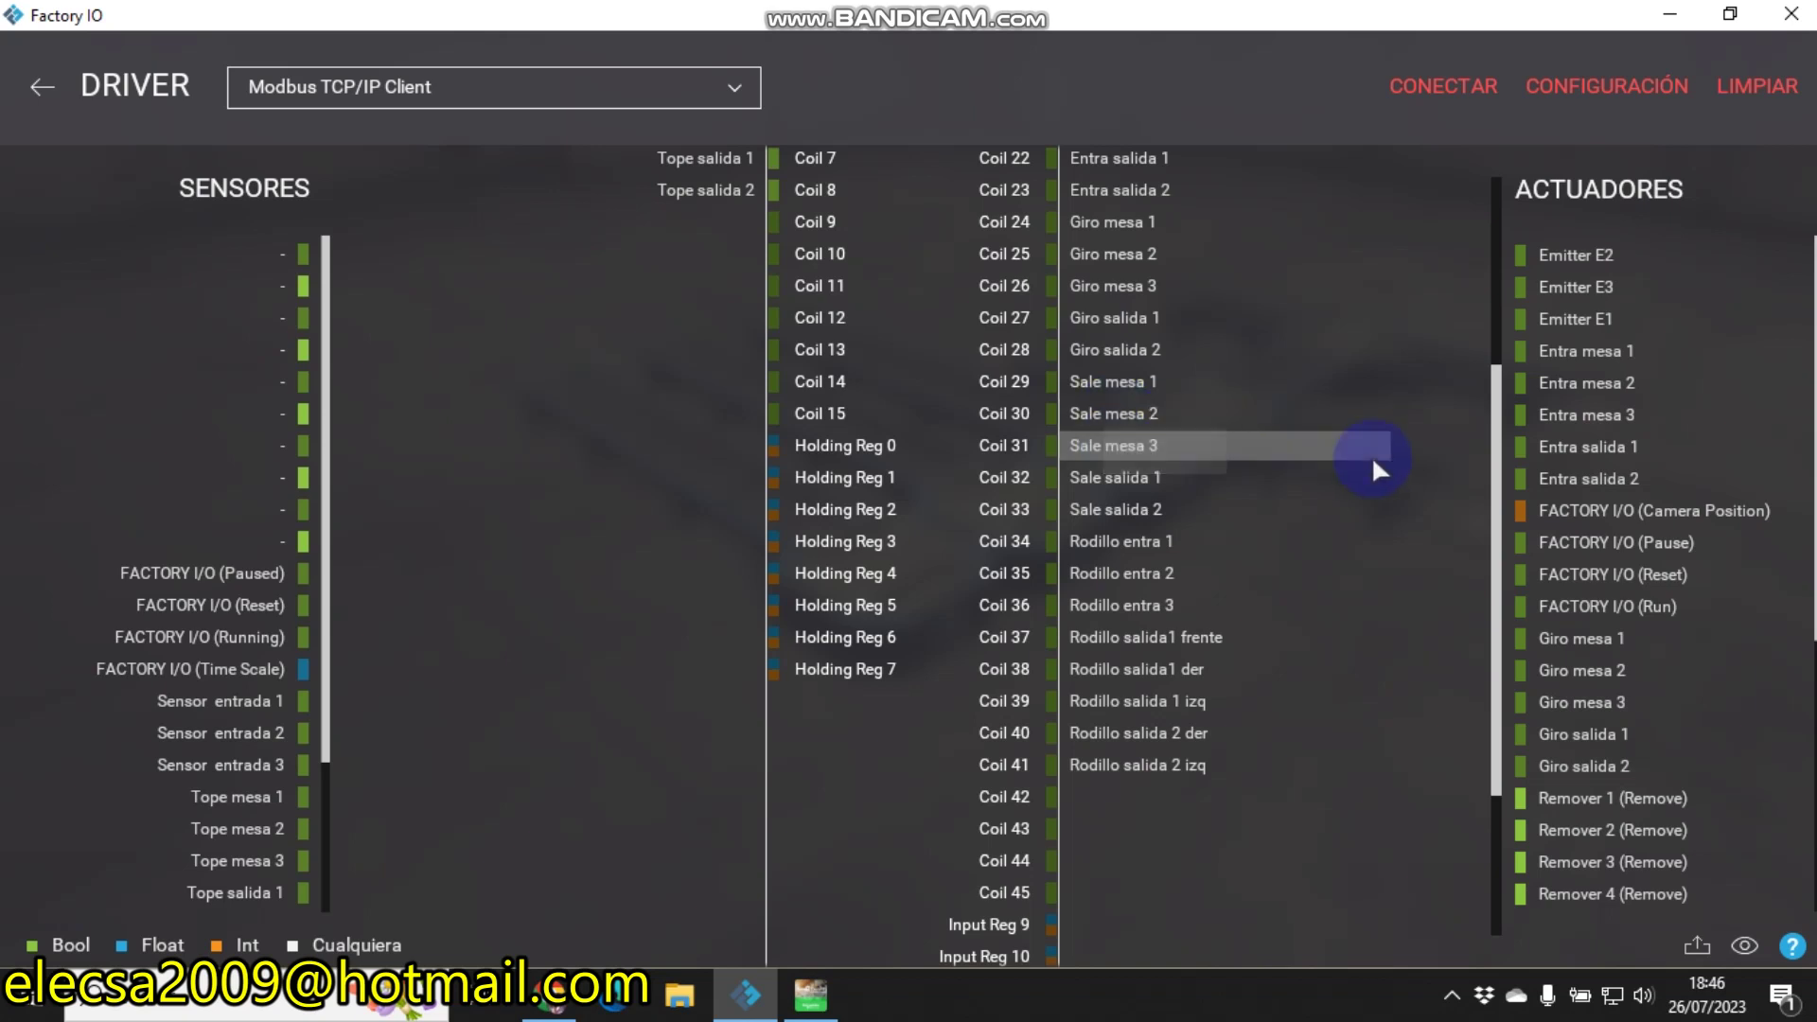
drag(1499, 478, 1483, 361)
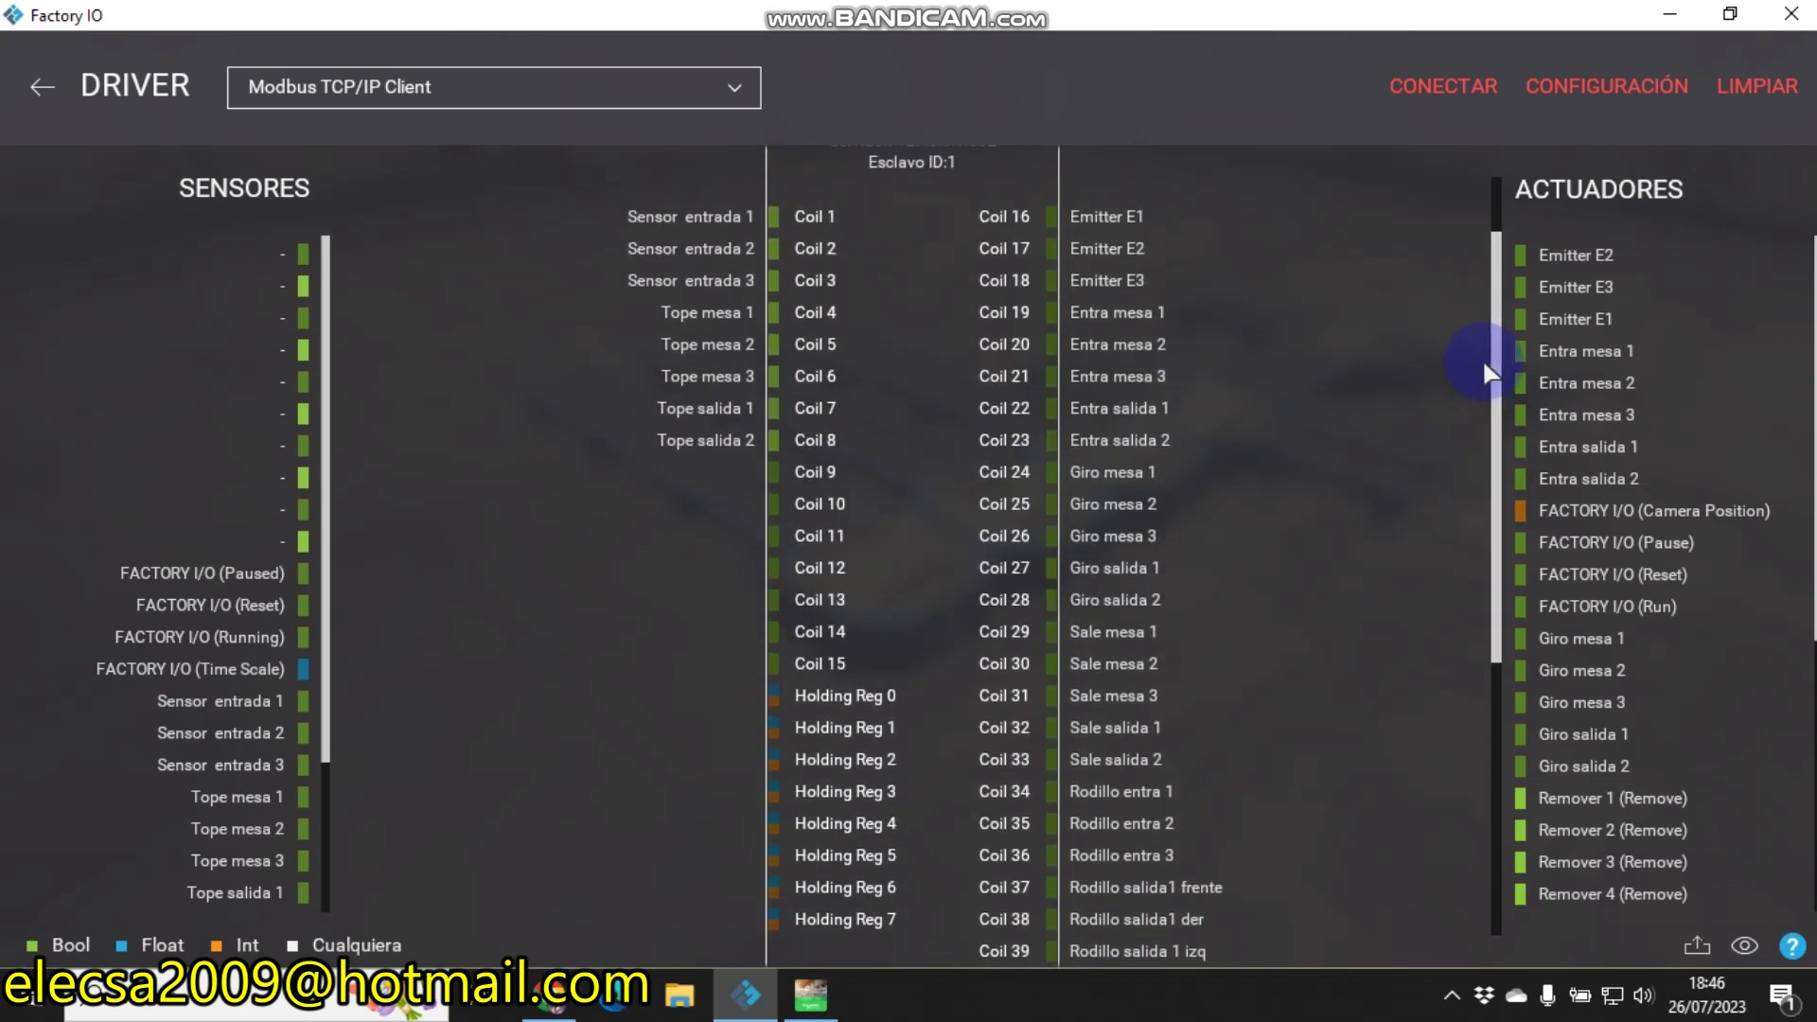
- Switch to Machine Expert - Basic and display the symbol list of the LIBRE project's program
click(1656, 12)
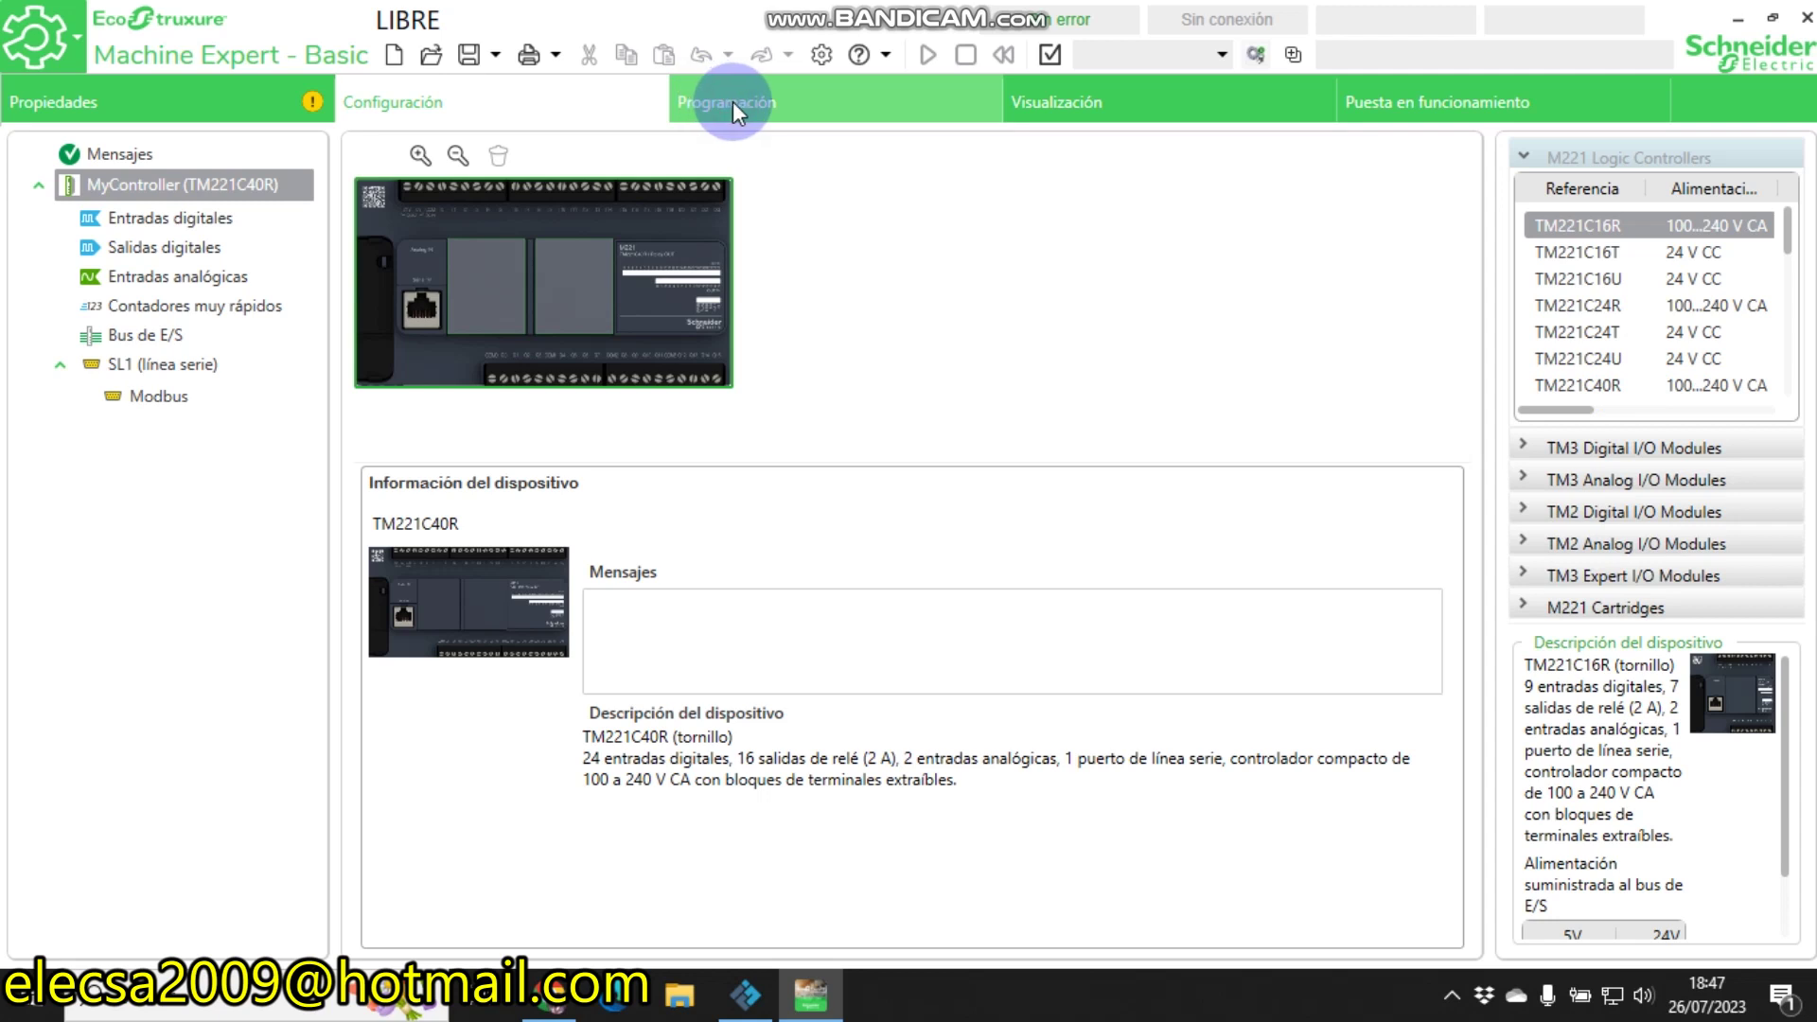
click(733, 102)
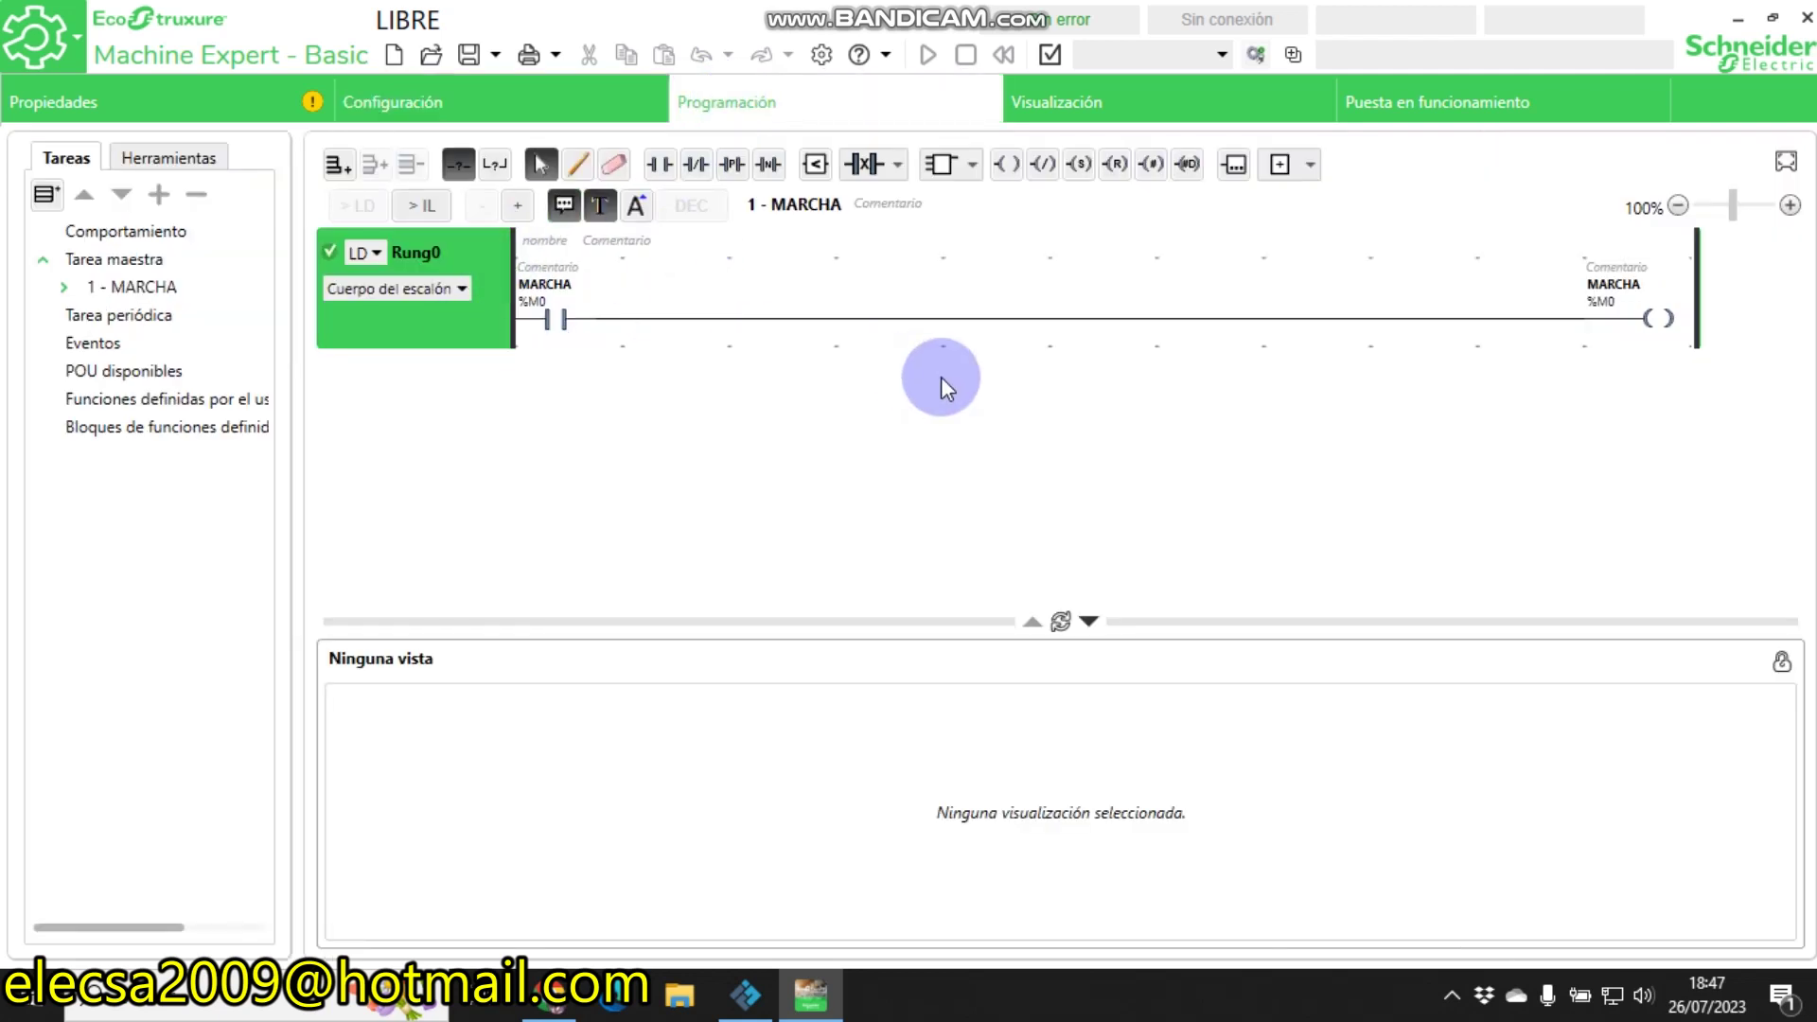
click(1088, 620)
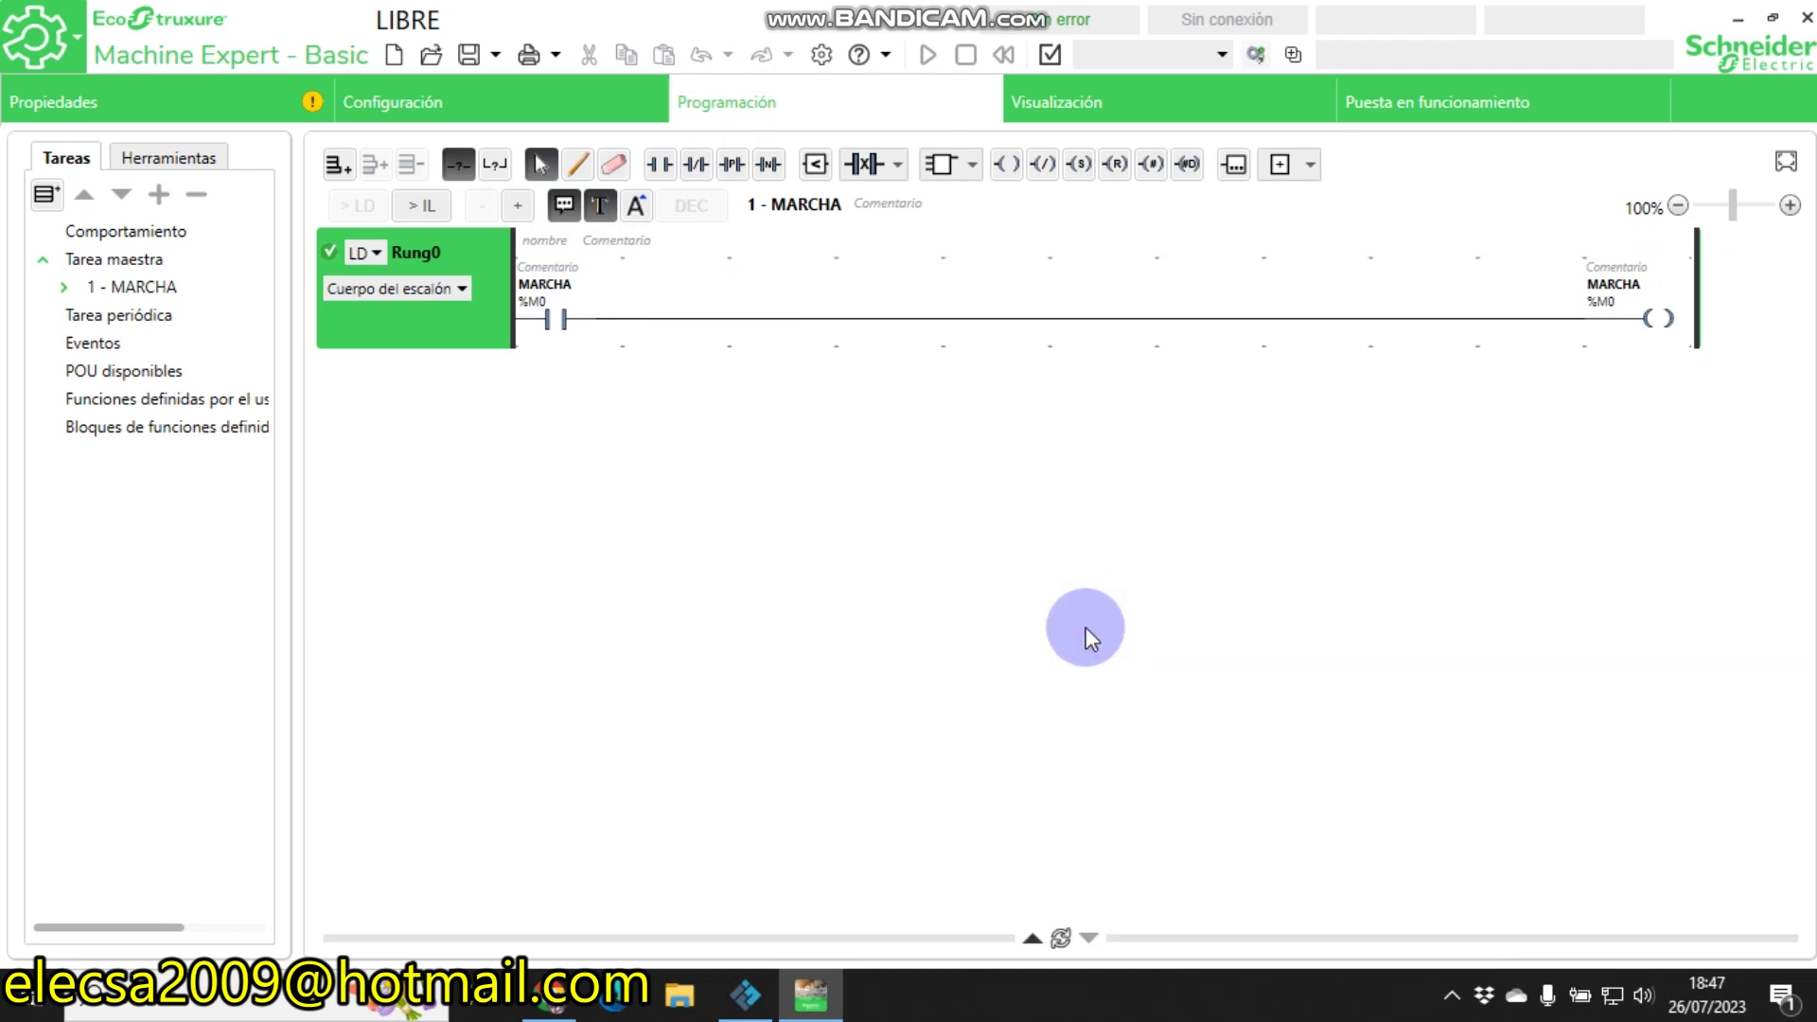
click(182, 155)
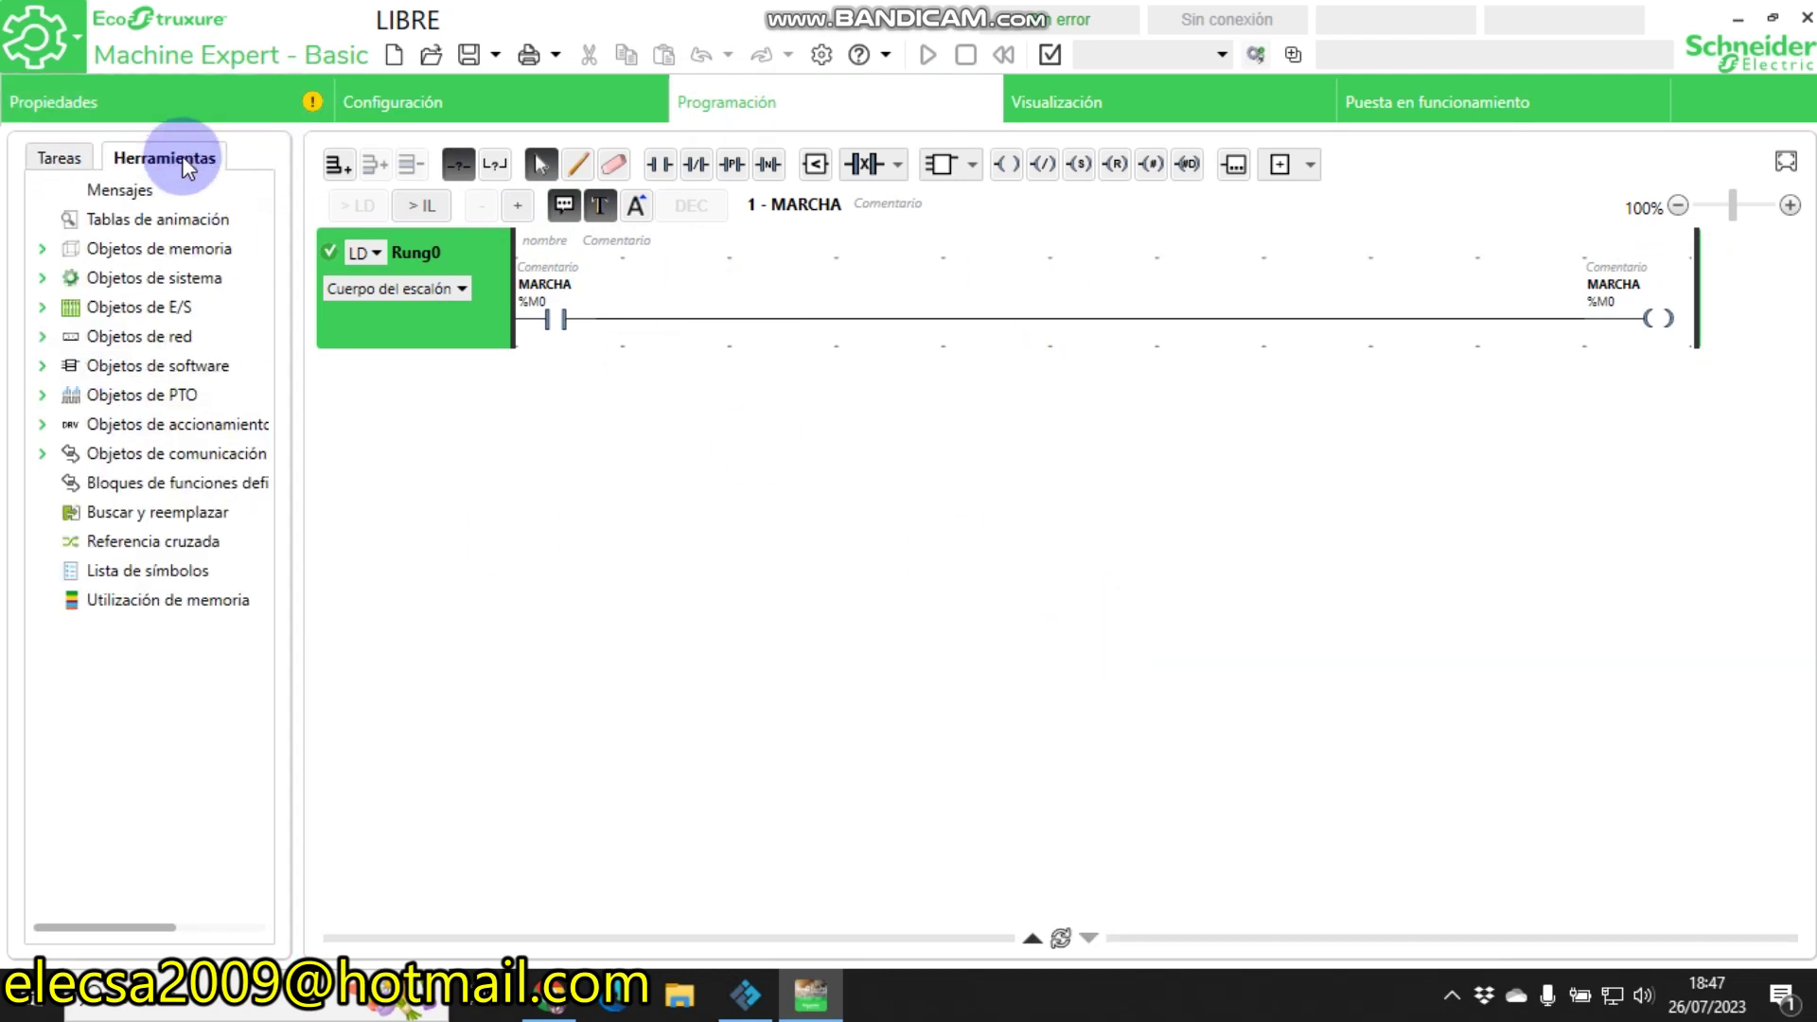
click(178, 573)
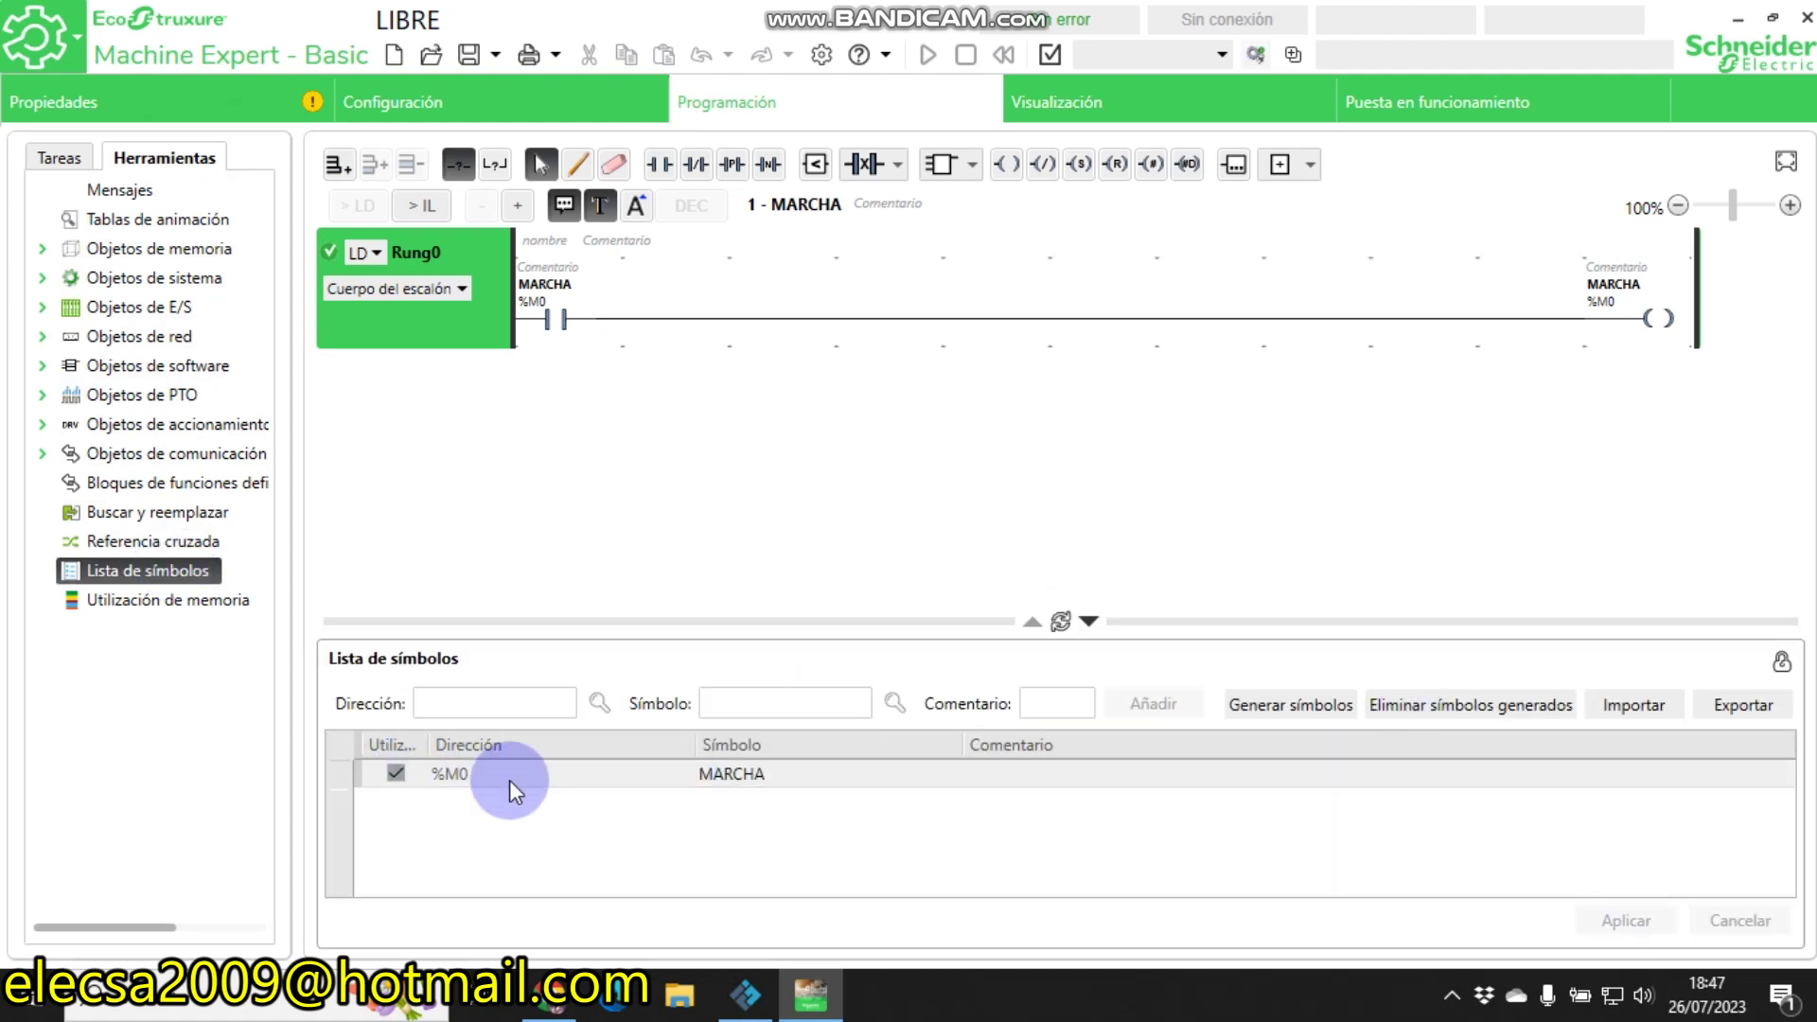
- Export the symbol list to the desktop (Escritorio) as a CSV file named PLC
click(1738, 708)
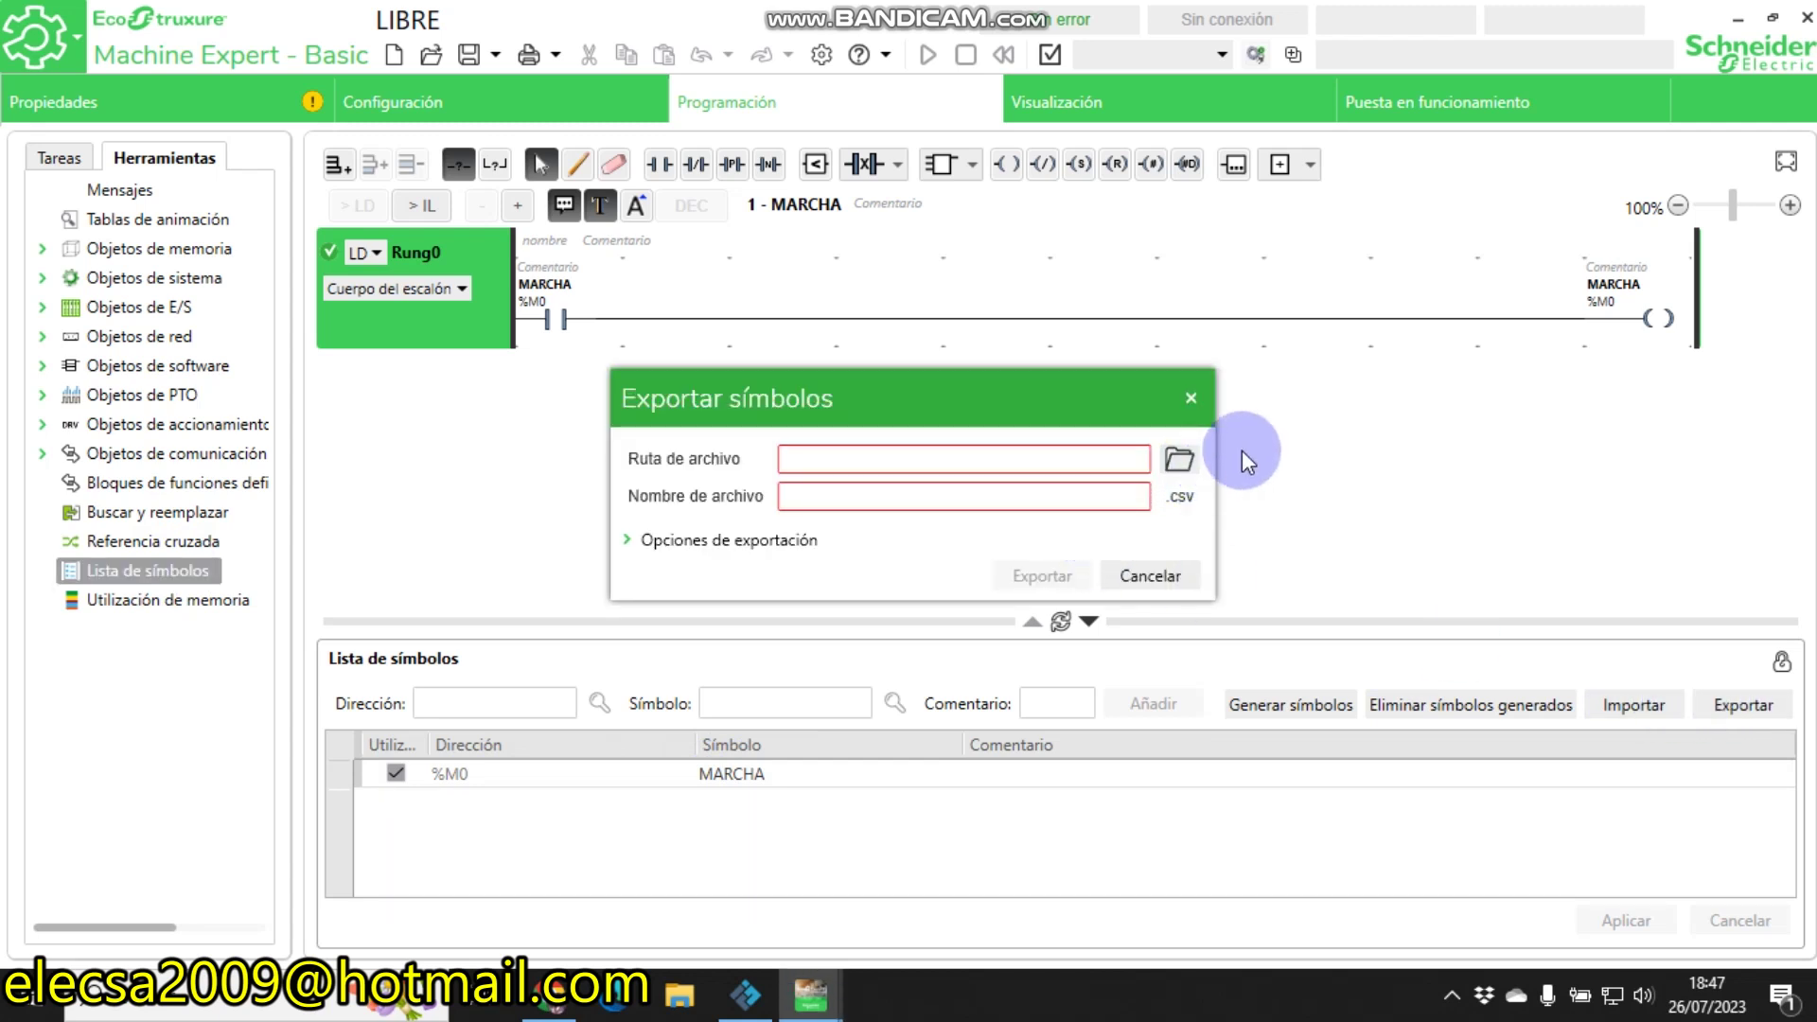
click(1197, 462)
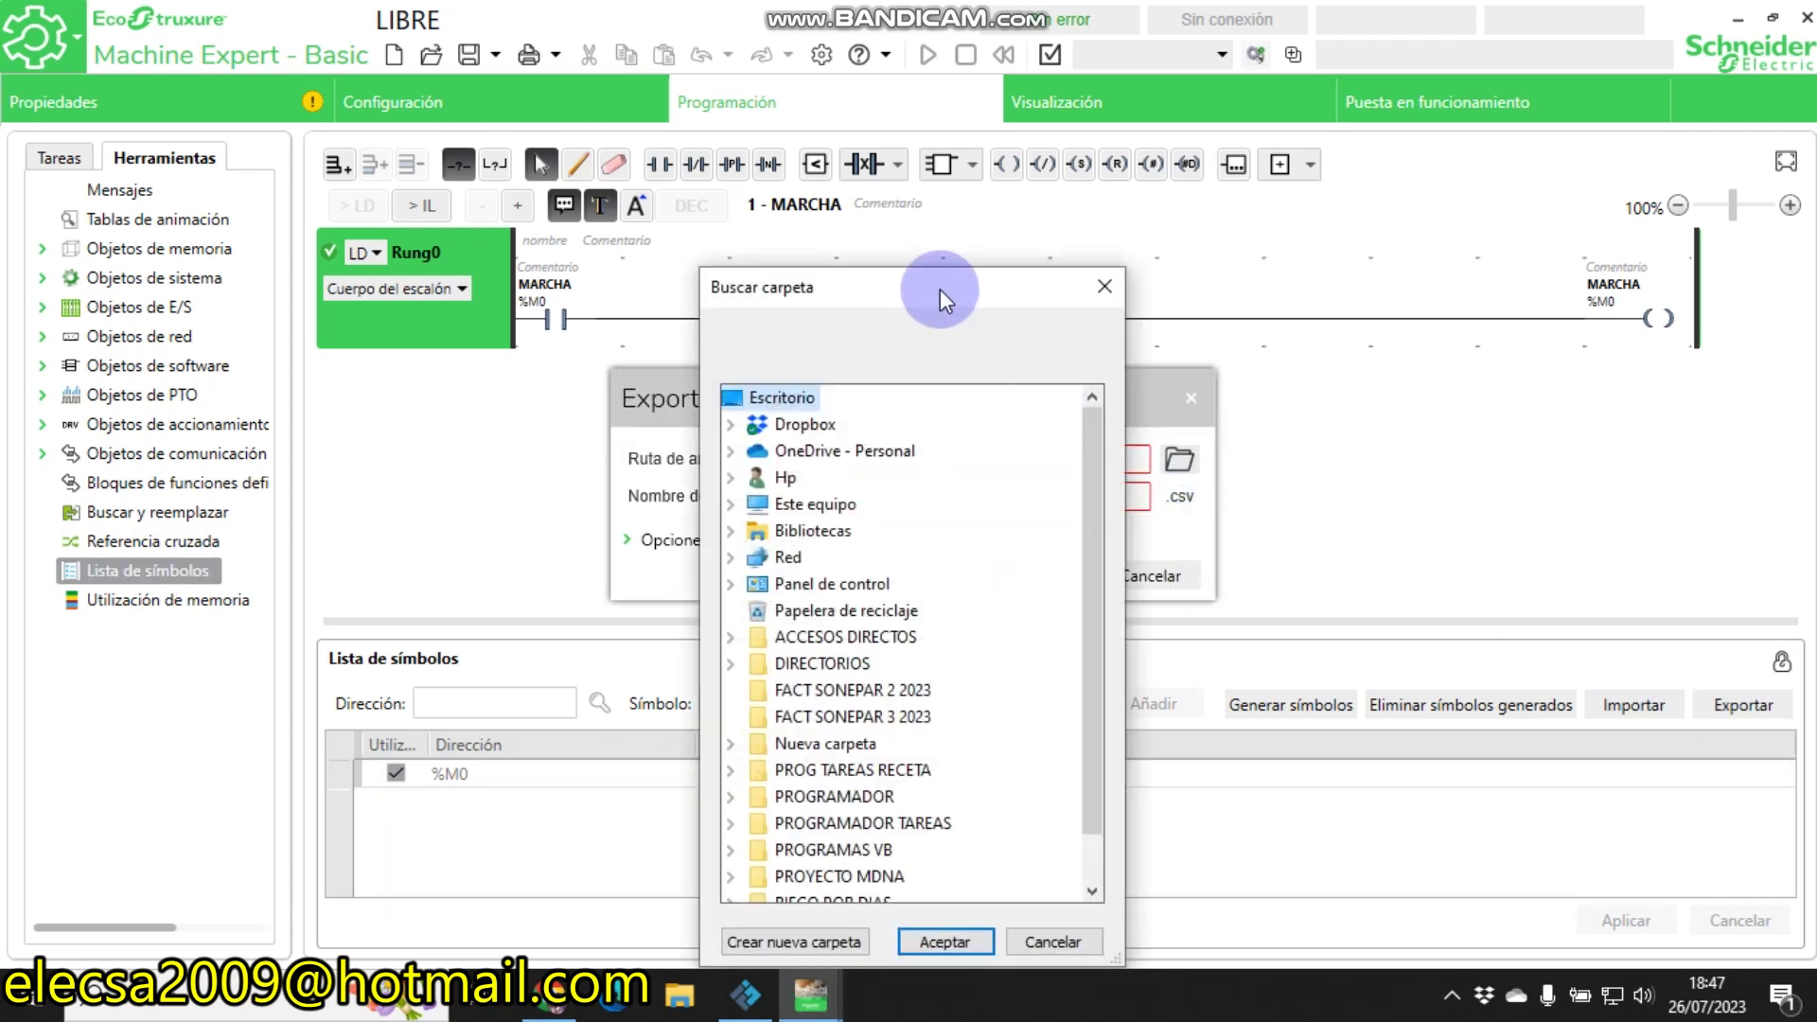
drag(940, 288, 914, 136)
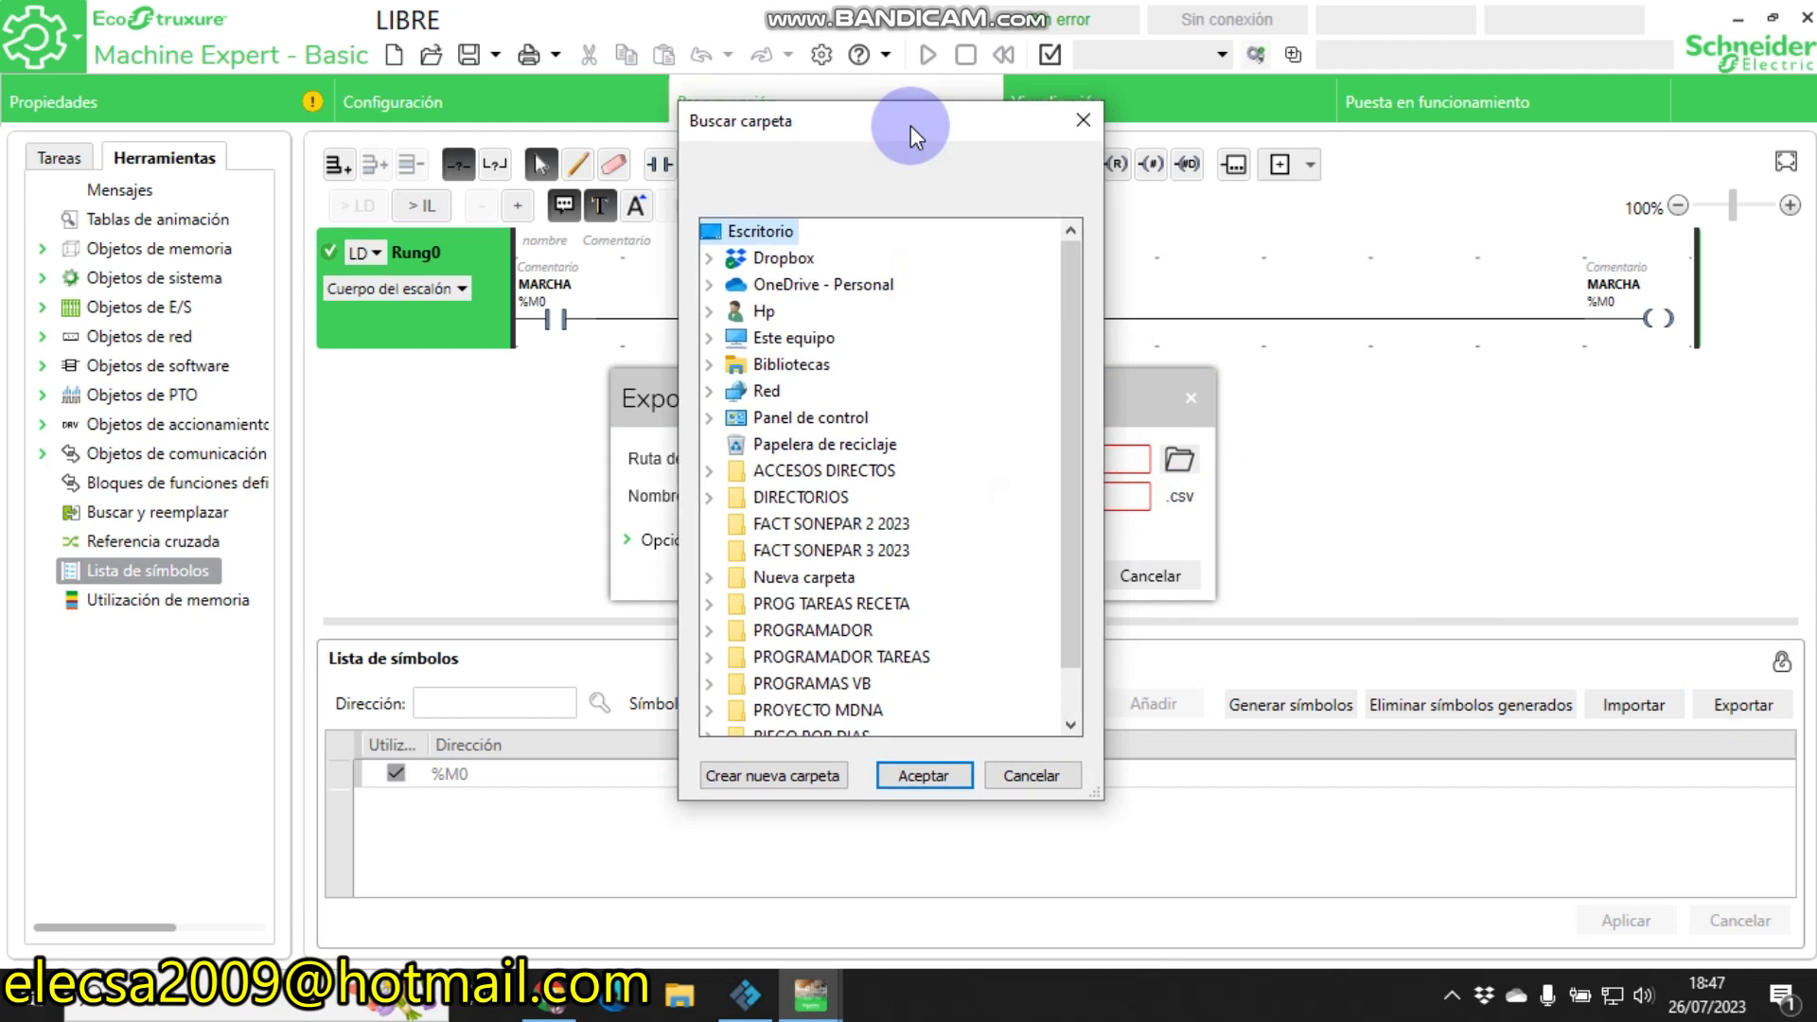
click(924, 778)
click(837, 499)
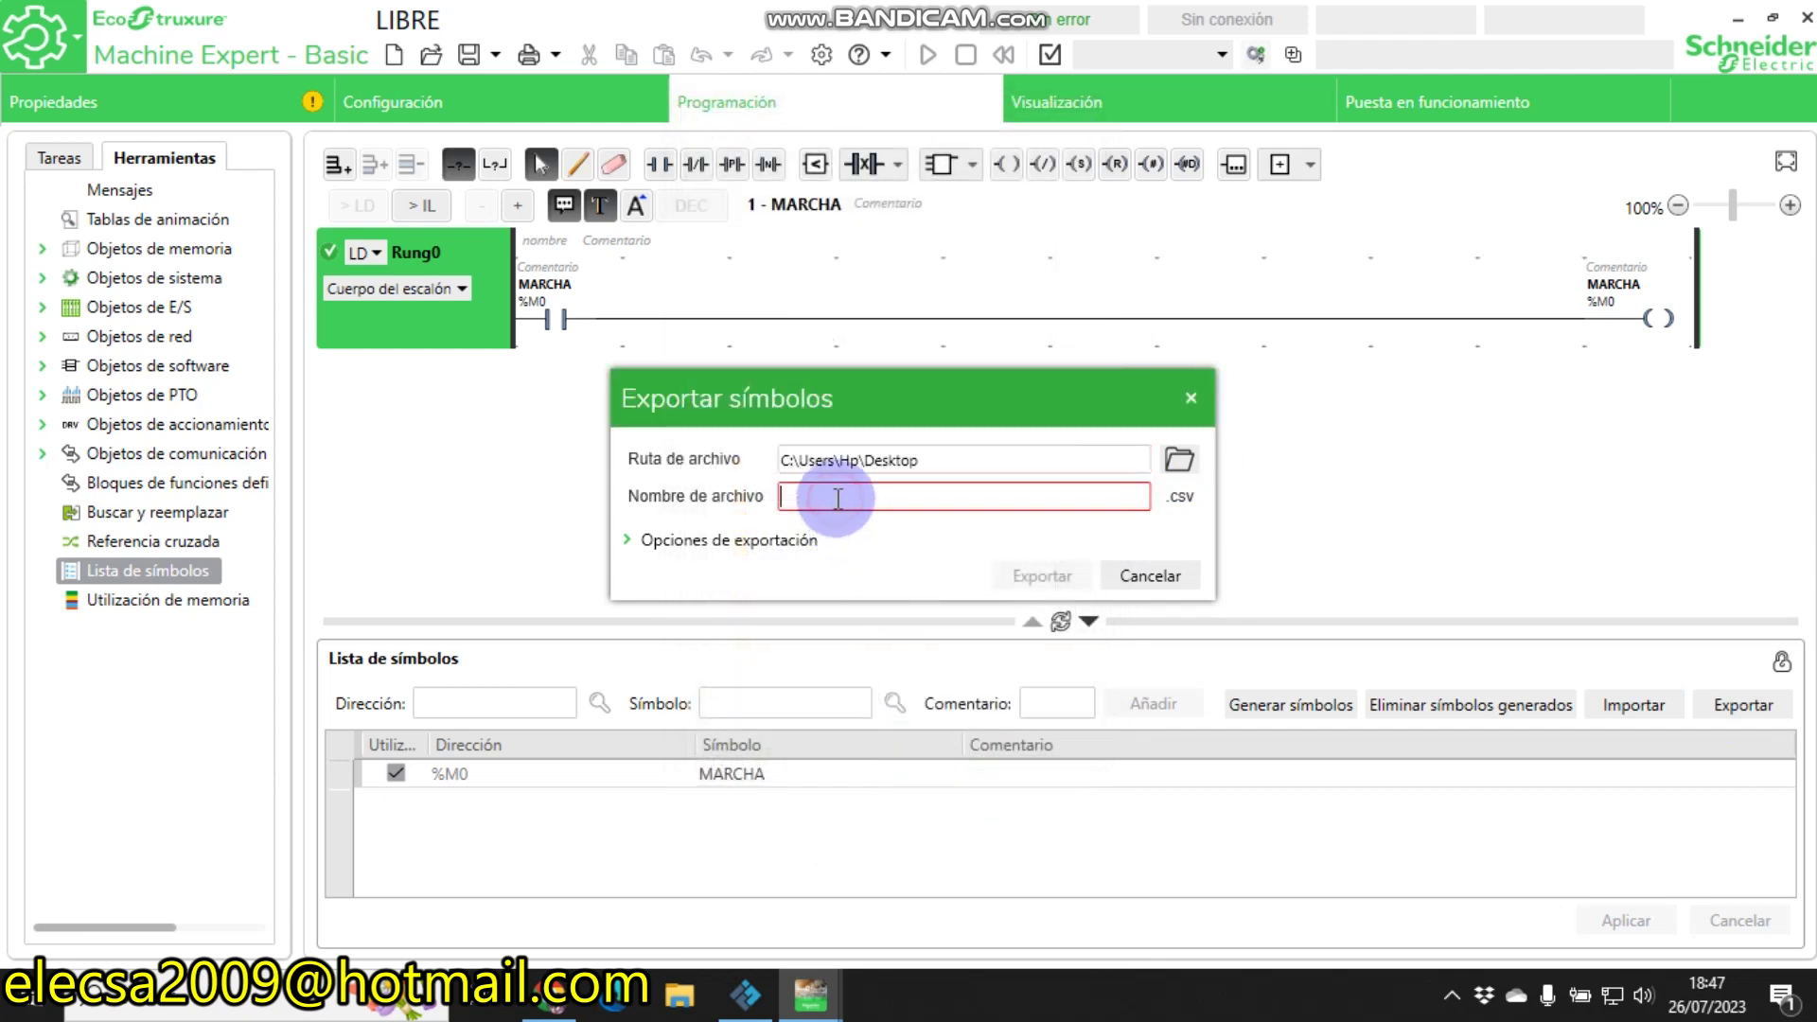
text(PLC)
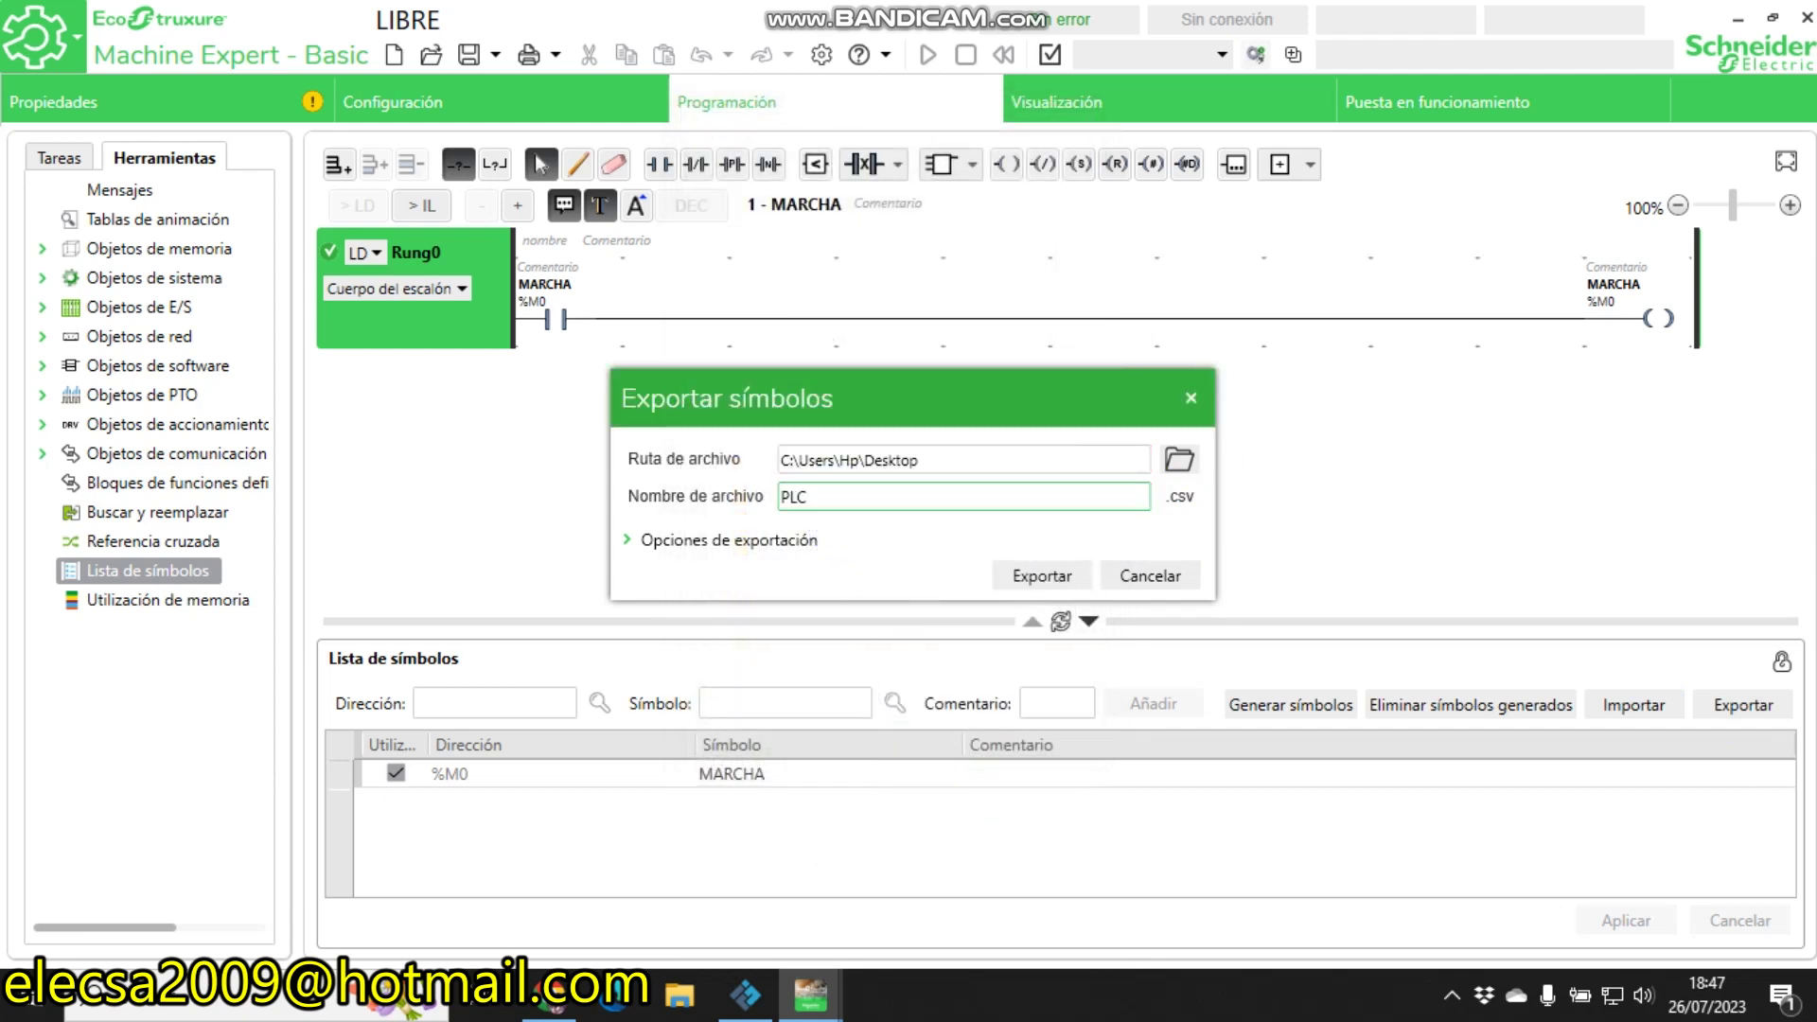
click(1035, 584)
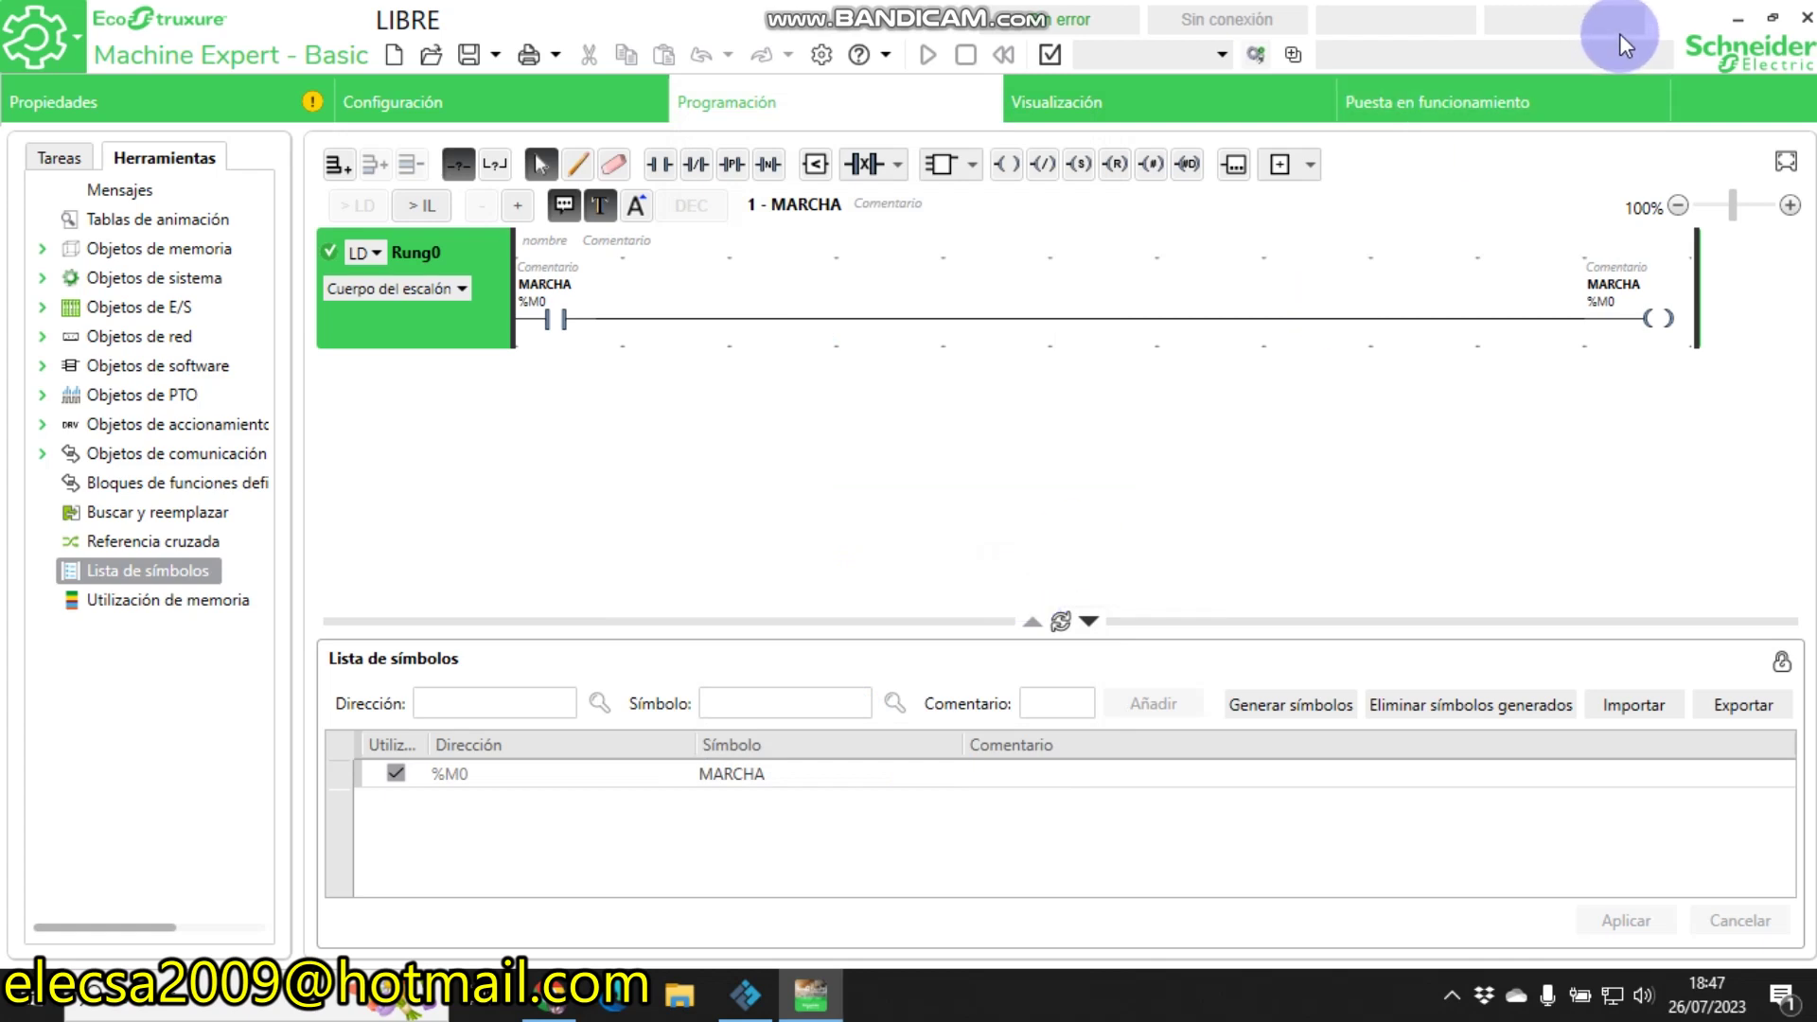
- Open PLC.csv from the desktop, review how its symbol, address and comment columns are laid out, and close it
click(1738, 18)
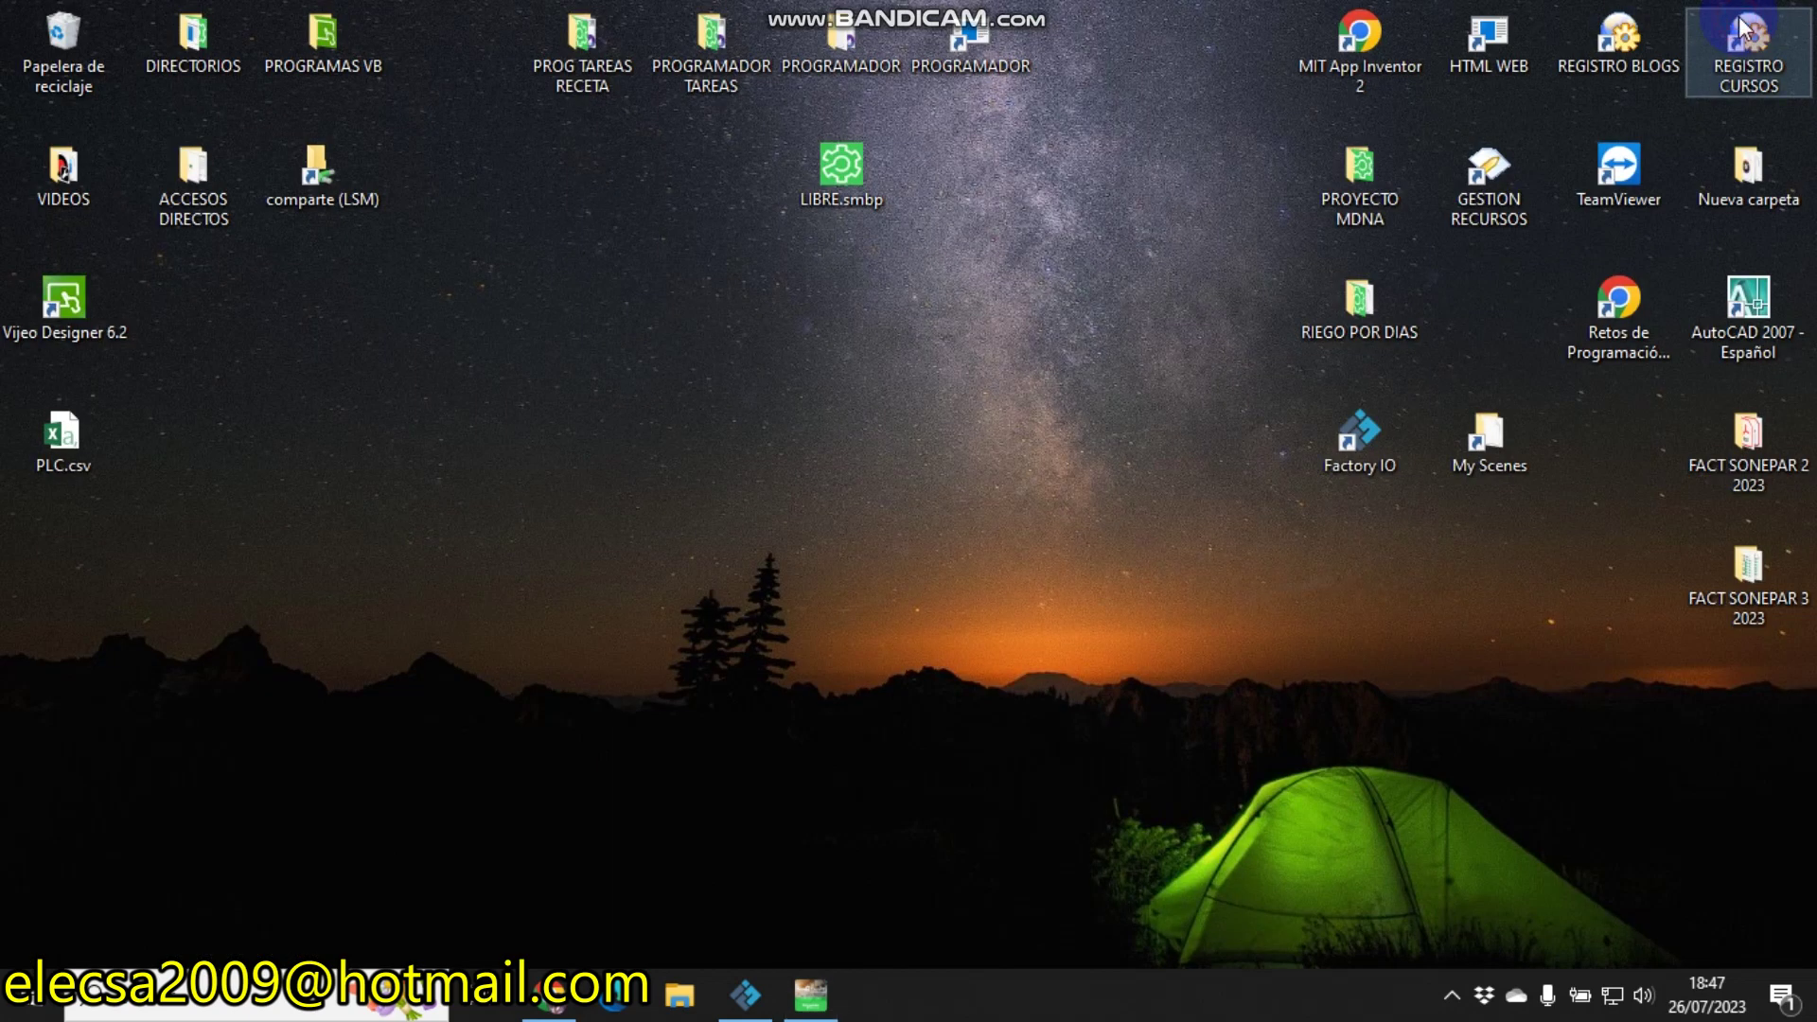
double_click(88, 416)
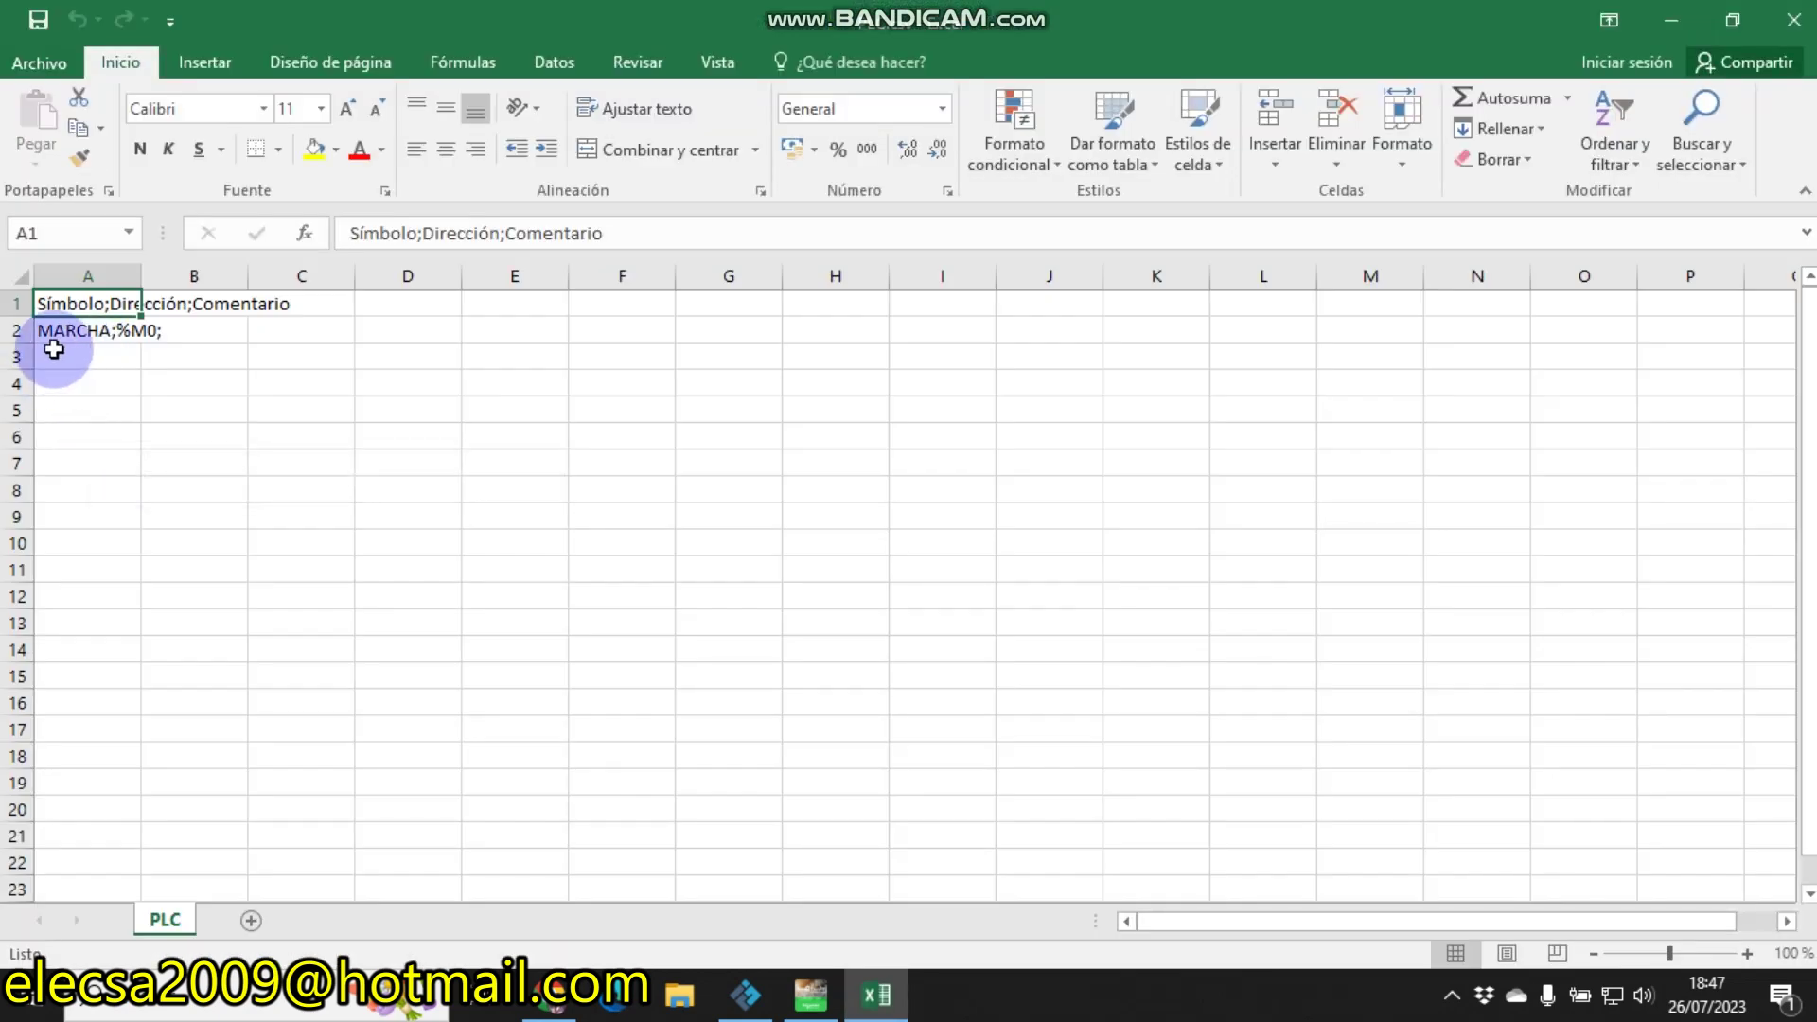
click(1793, 19)
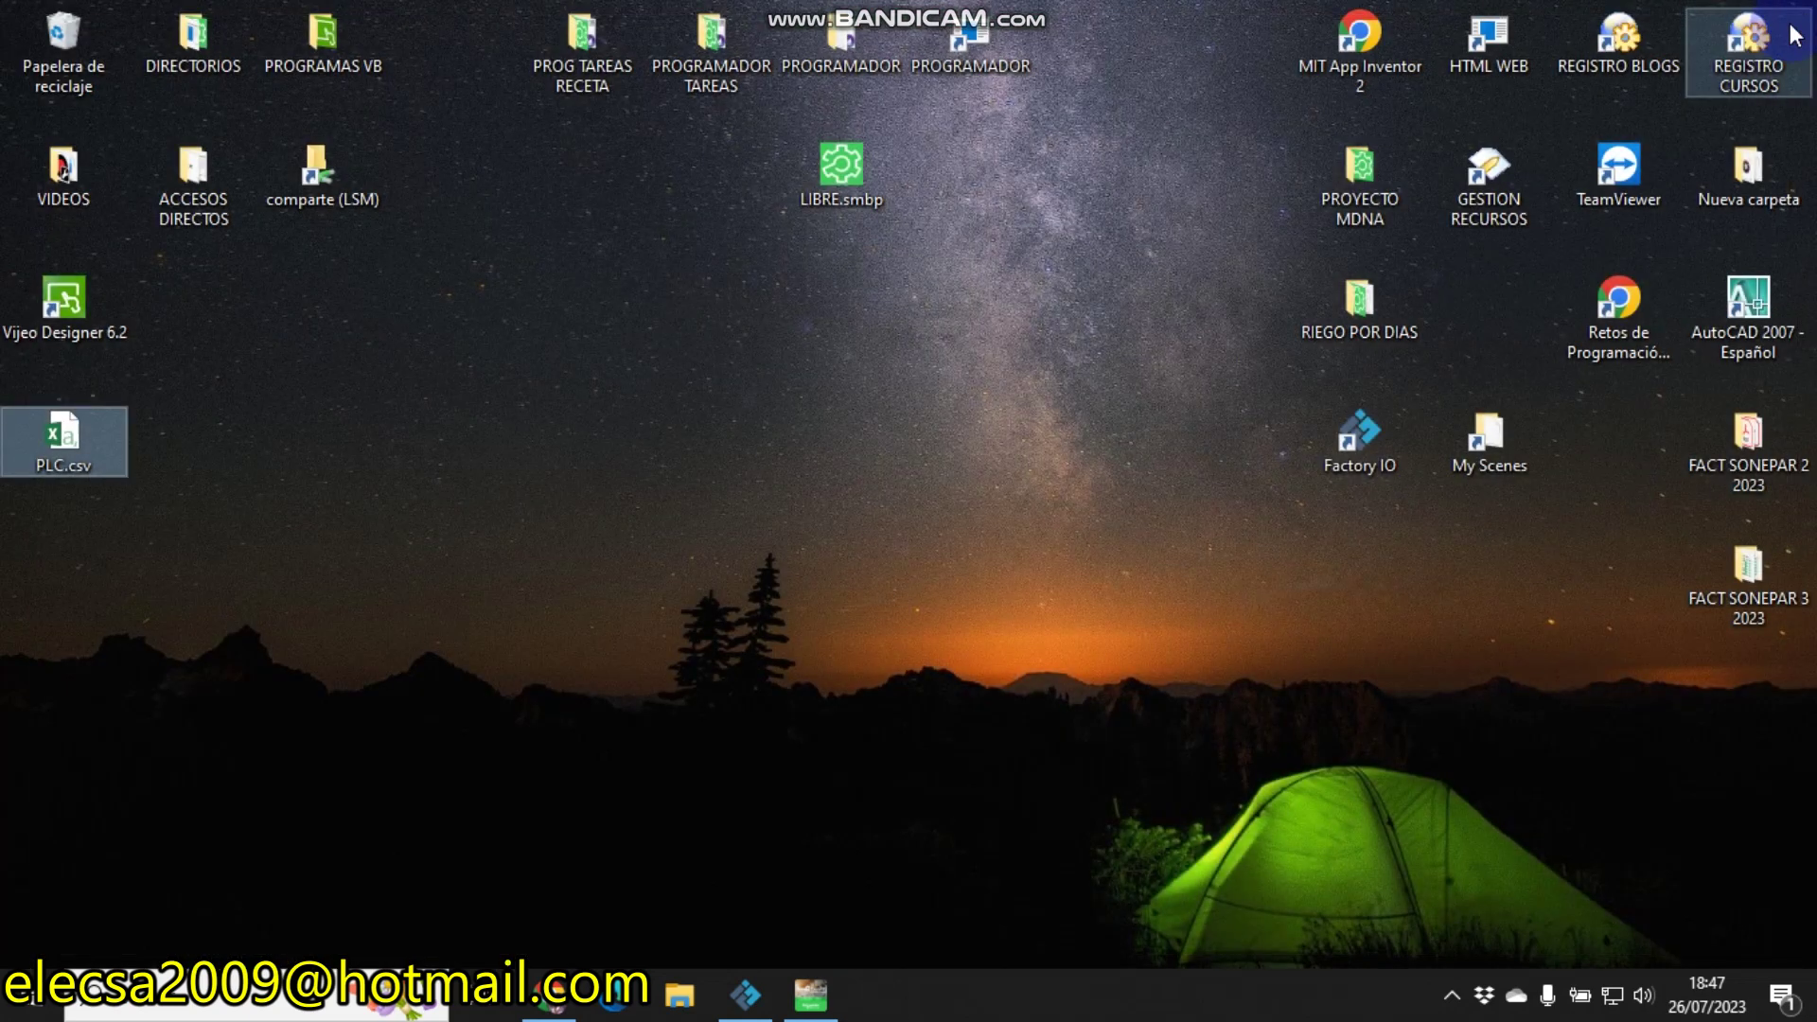
- Switch to Factory I/O, export the Modbus TCP/IP Client driver's tags to a CSV file, and open its containing folder
click(745, 993)
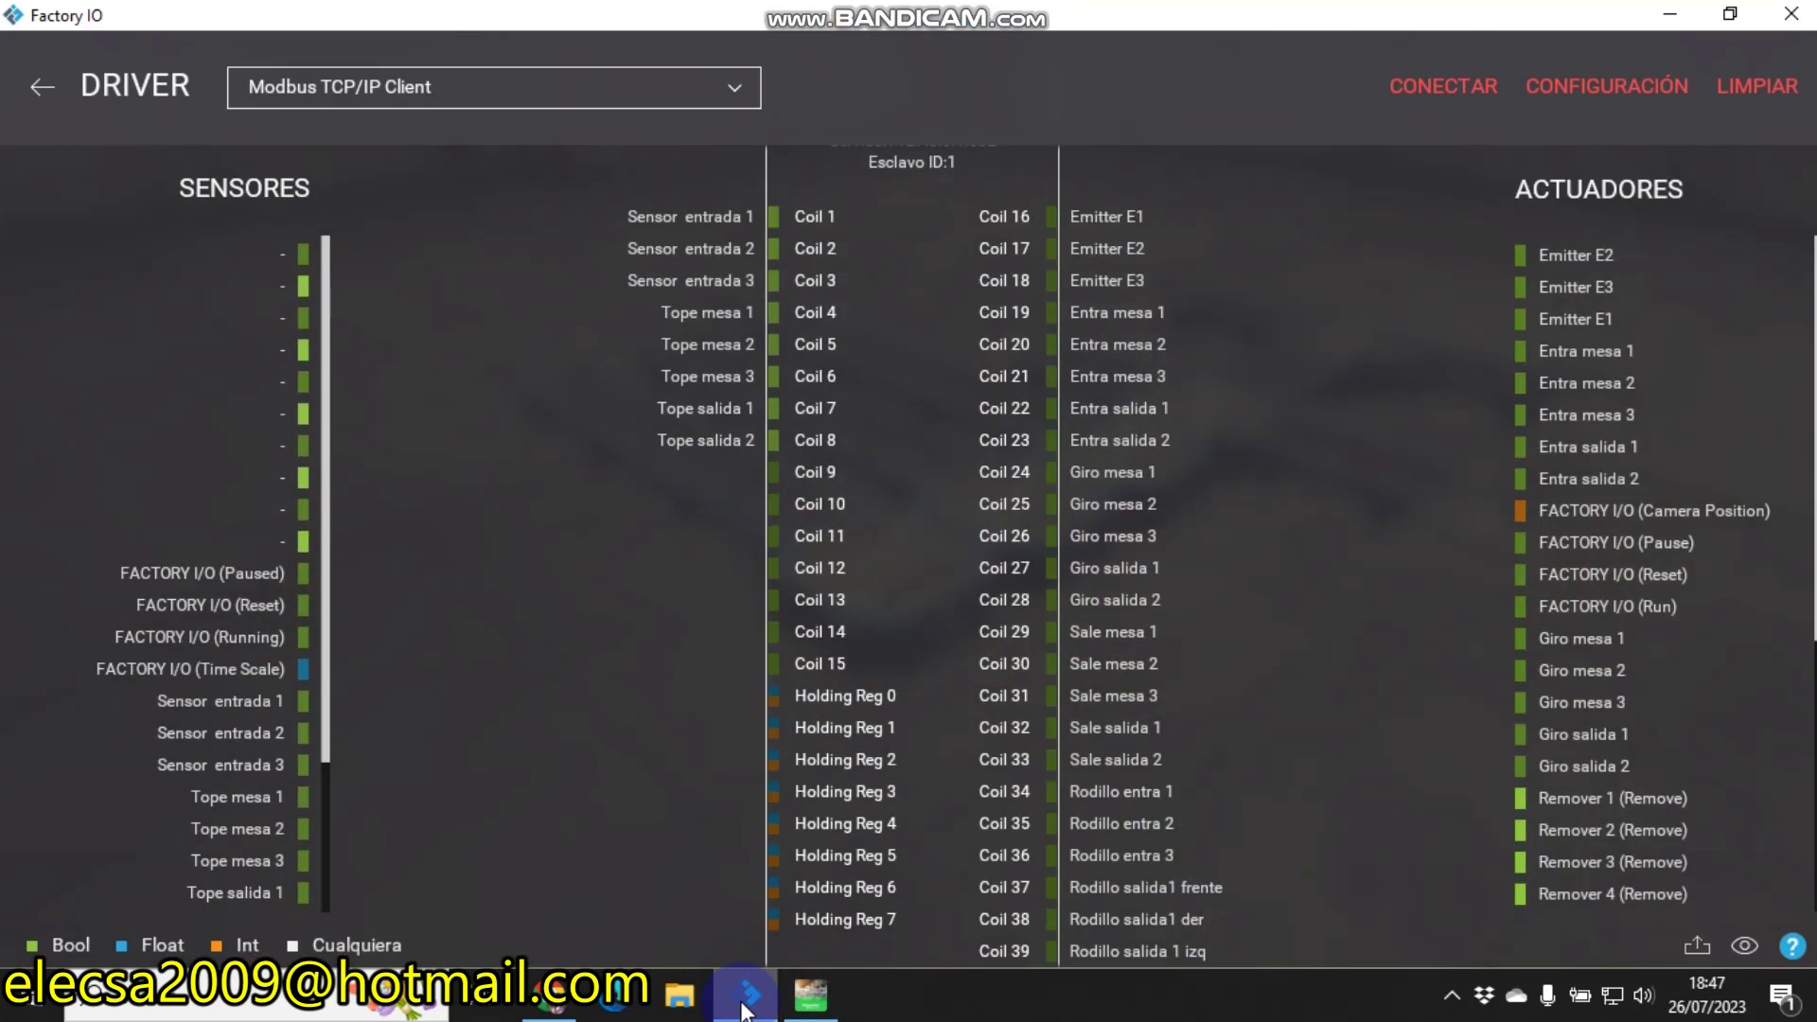
scroll(1620, 961, down, 3)
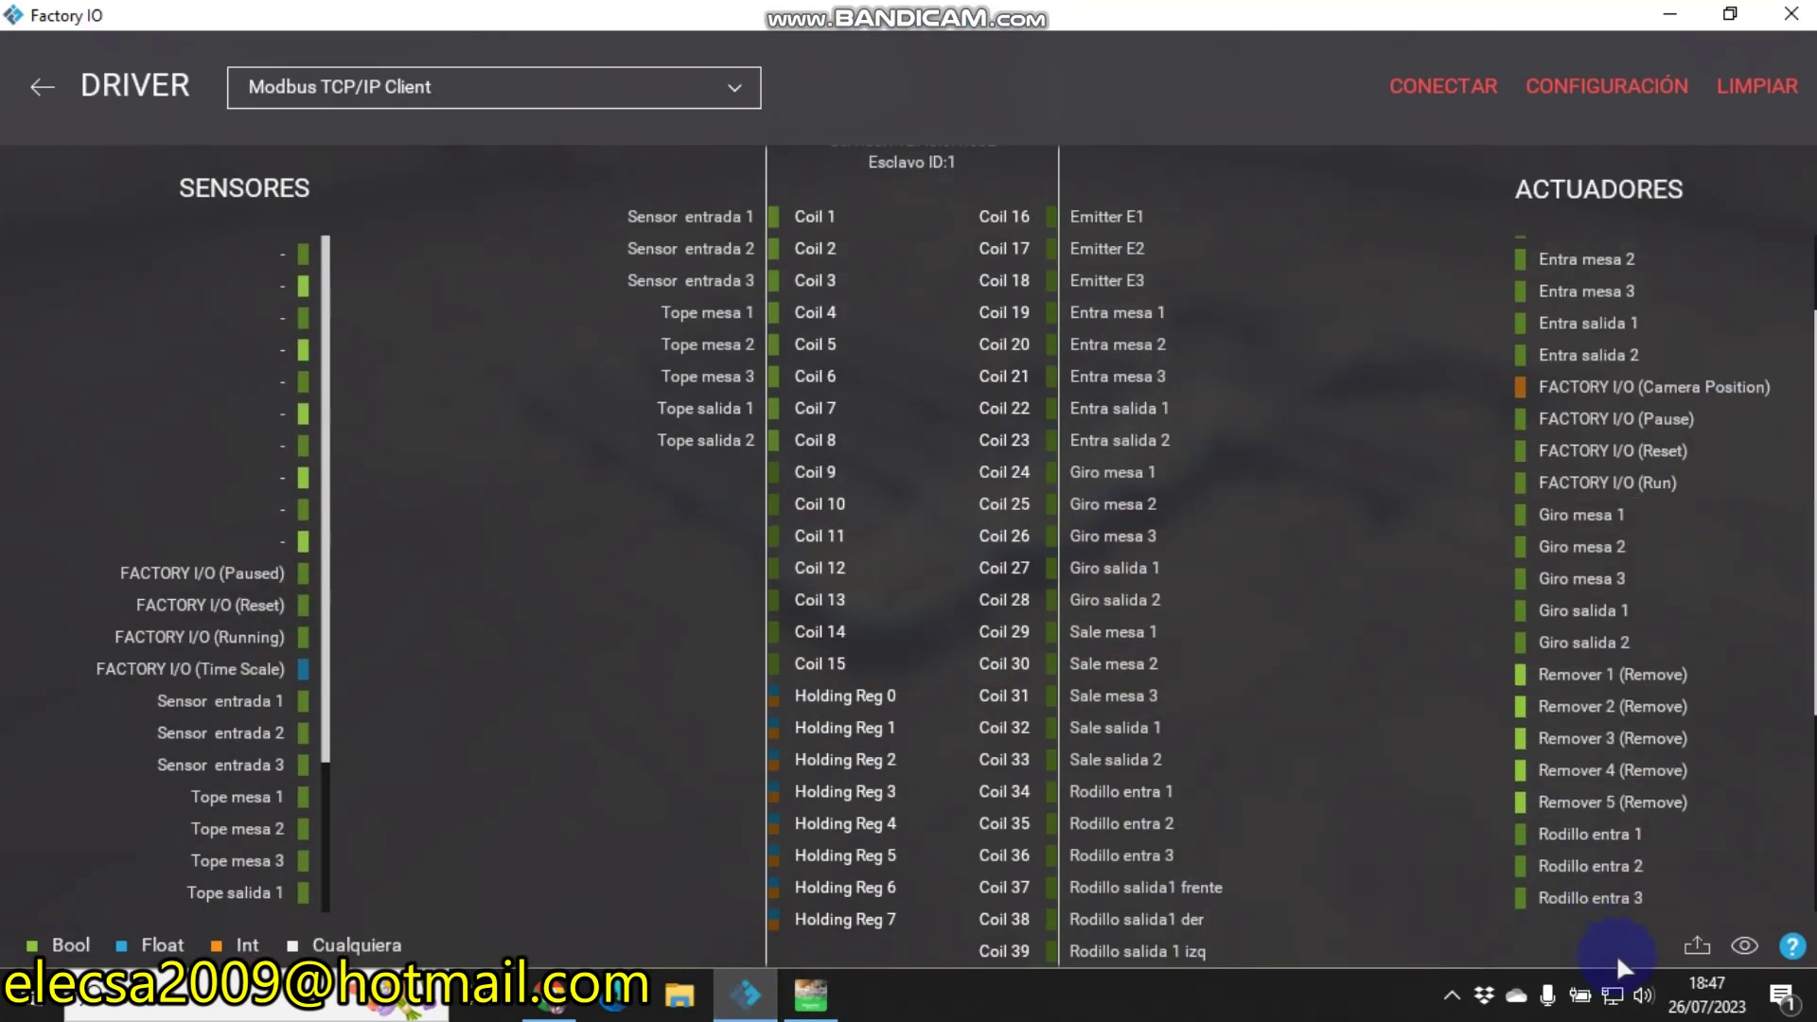
click(1696, 944)
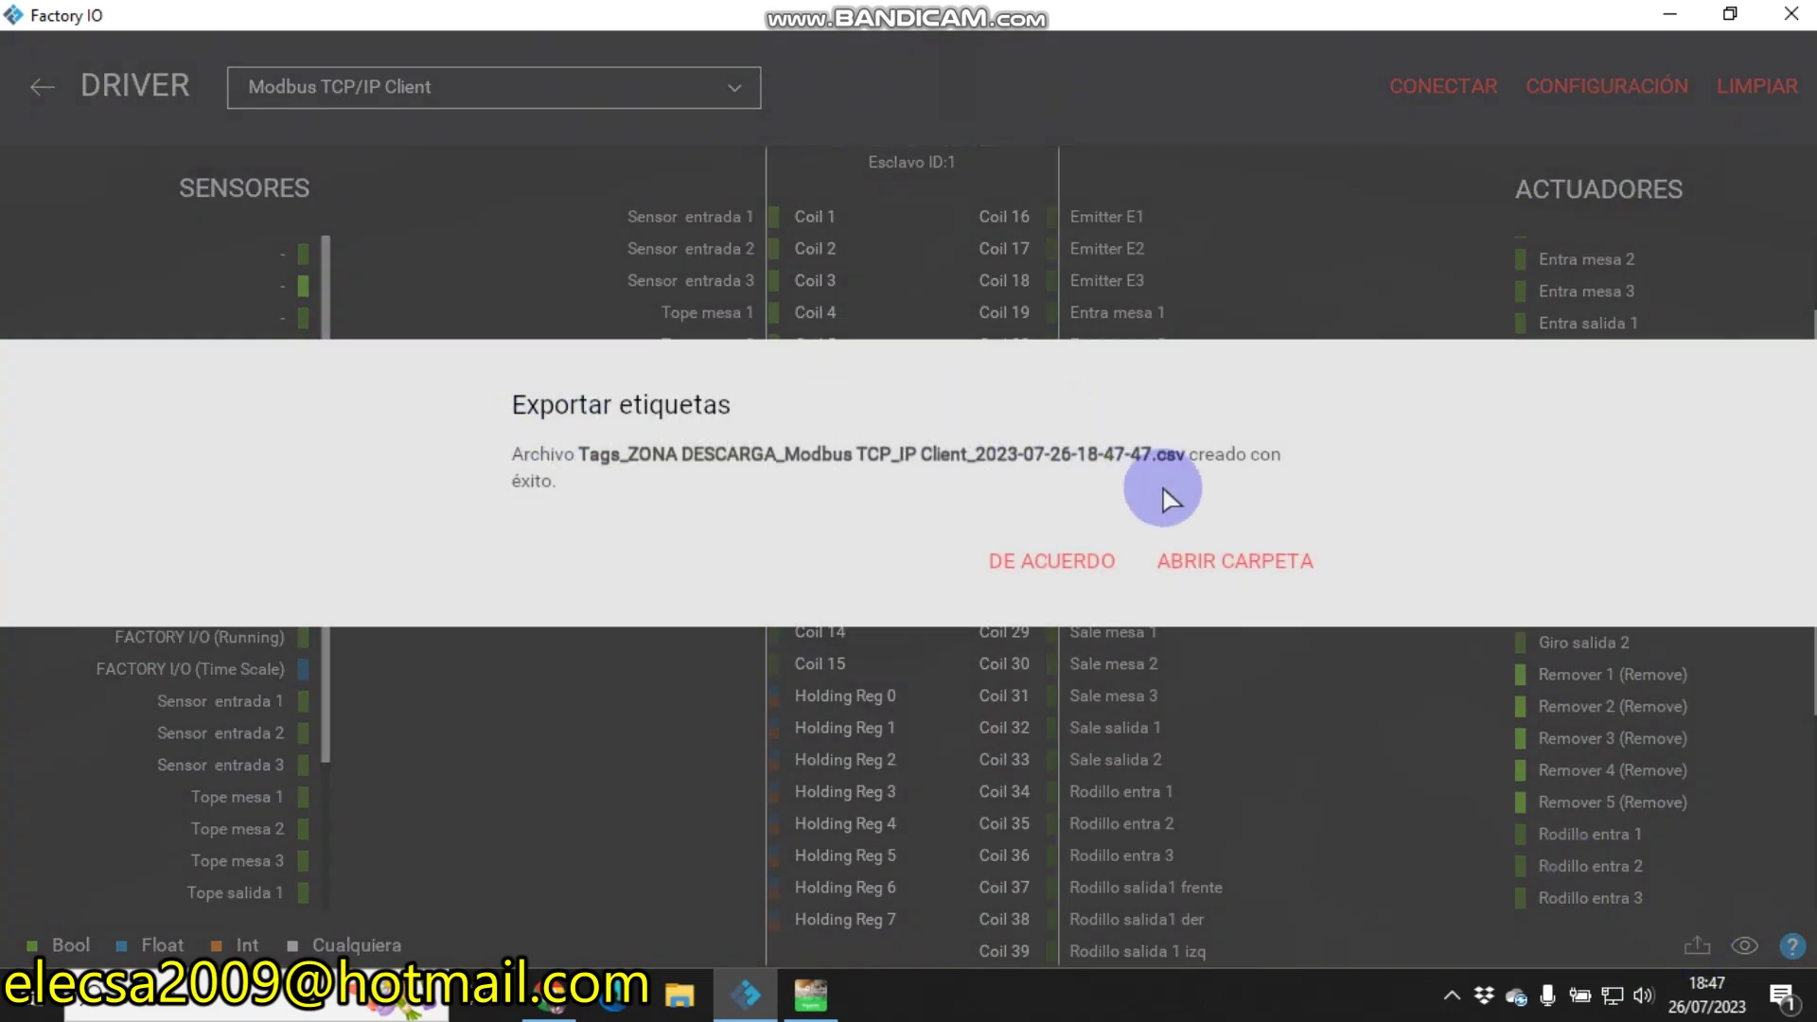
click(1232, 565)
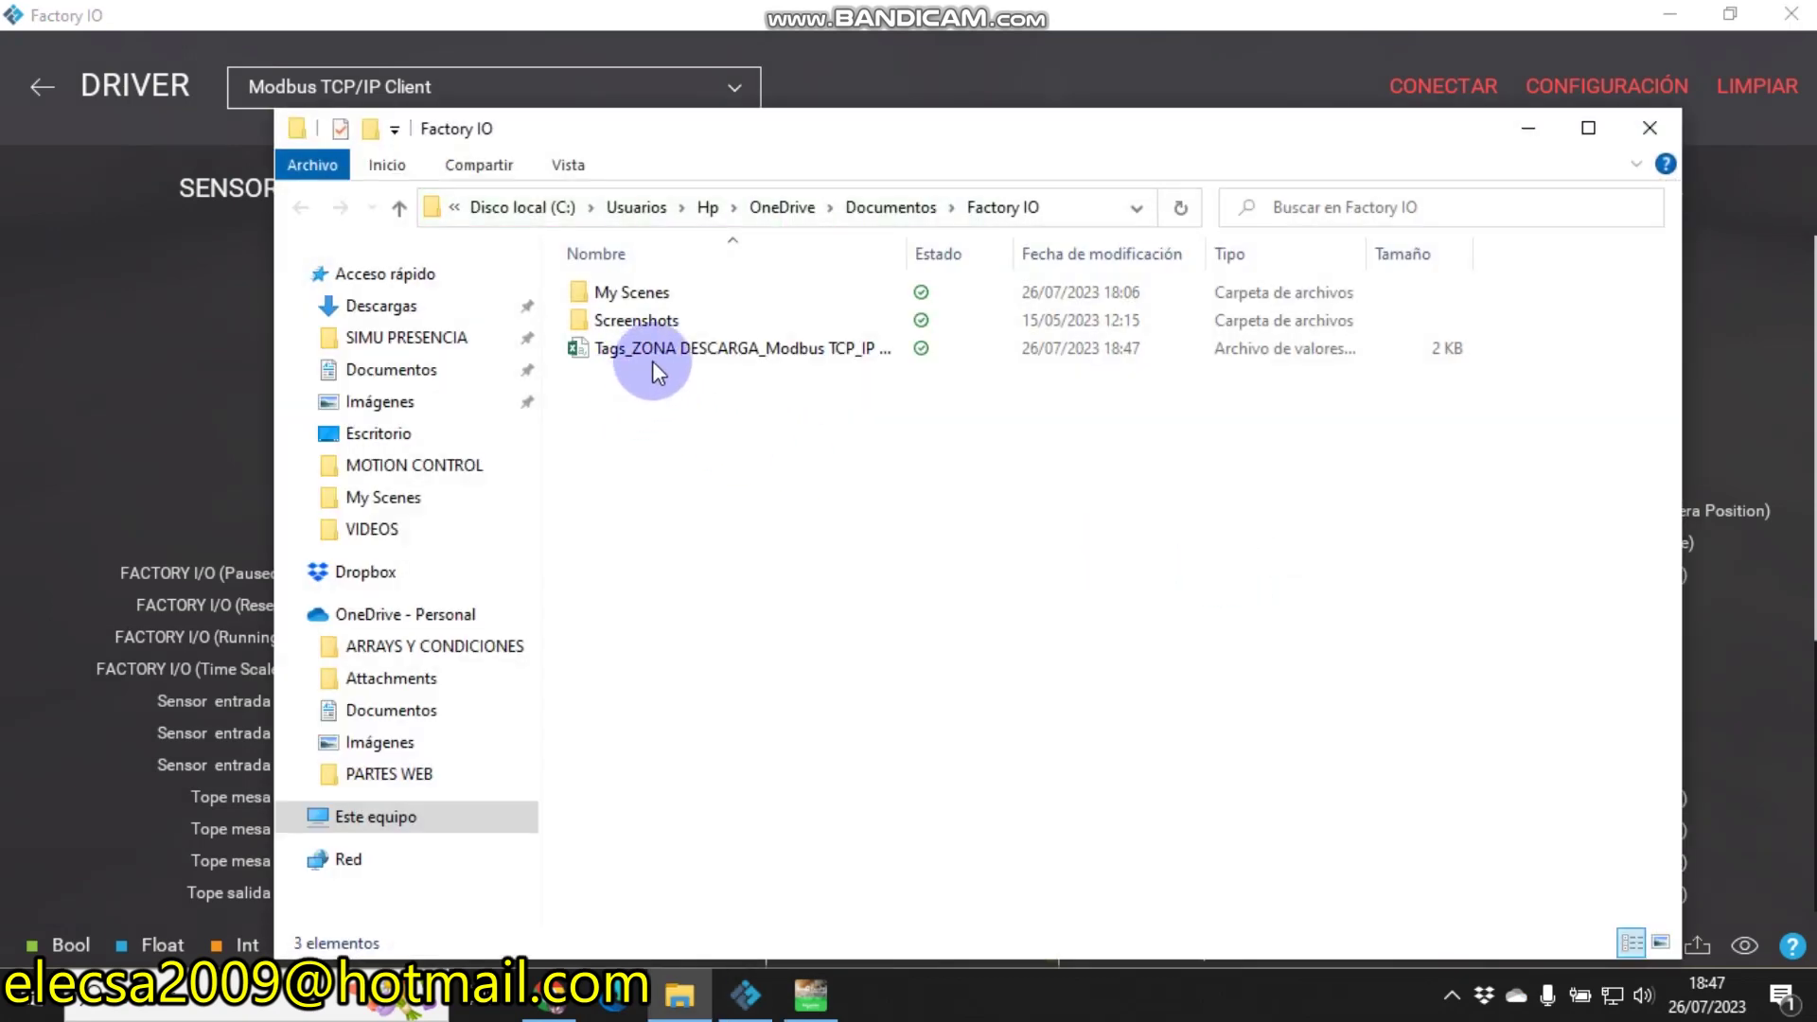
- Move the exported Tags_ZONA DESCARGA CSV file from the Factory IO documents folder to the desktop
click(655, 358)
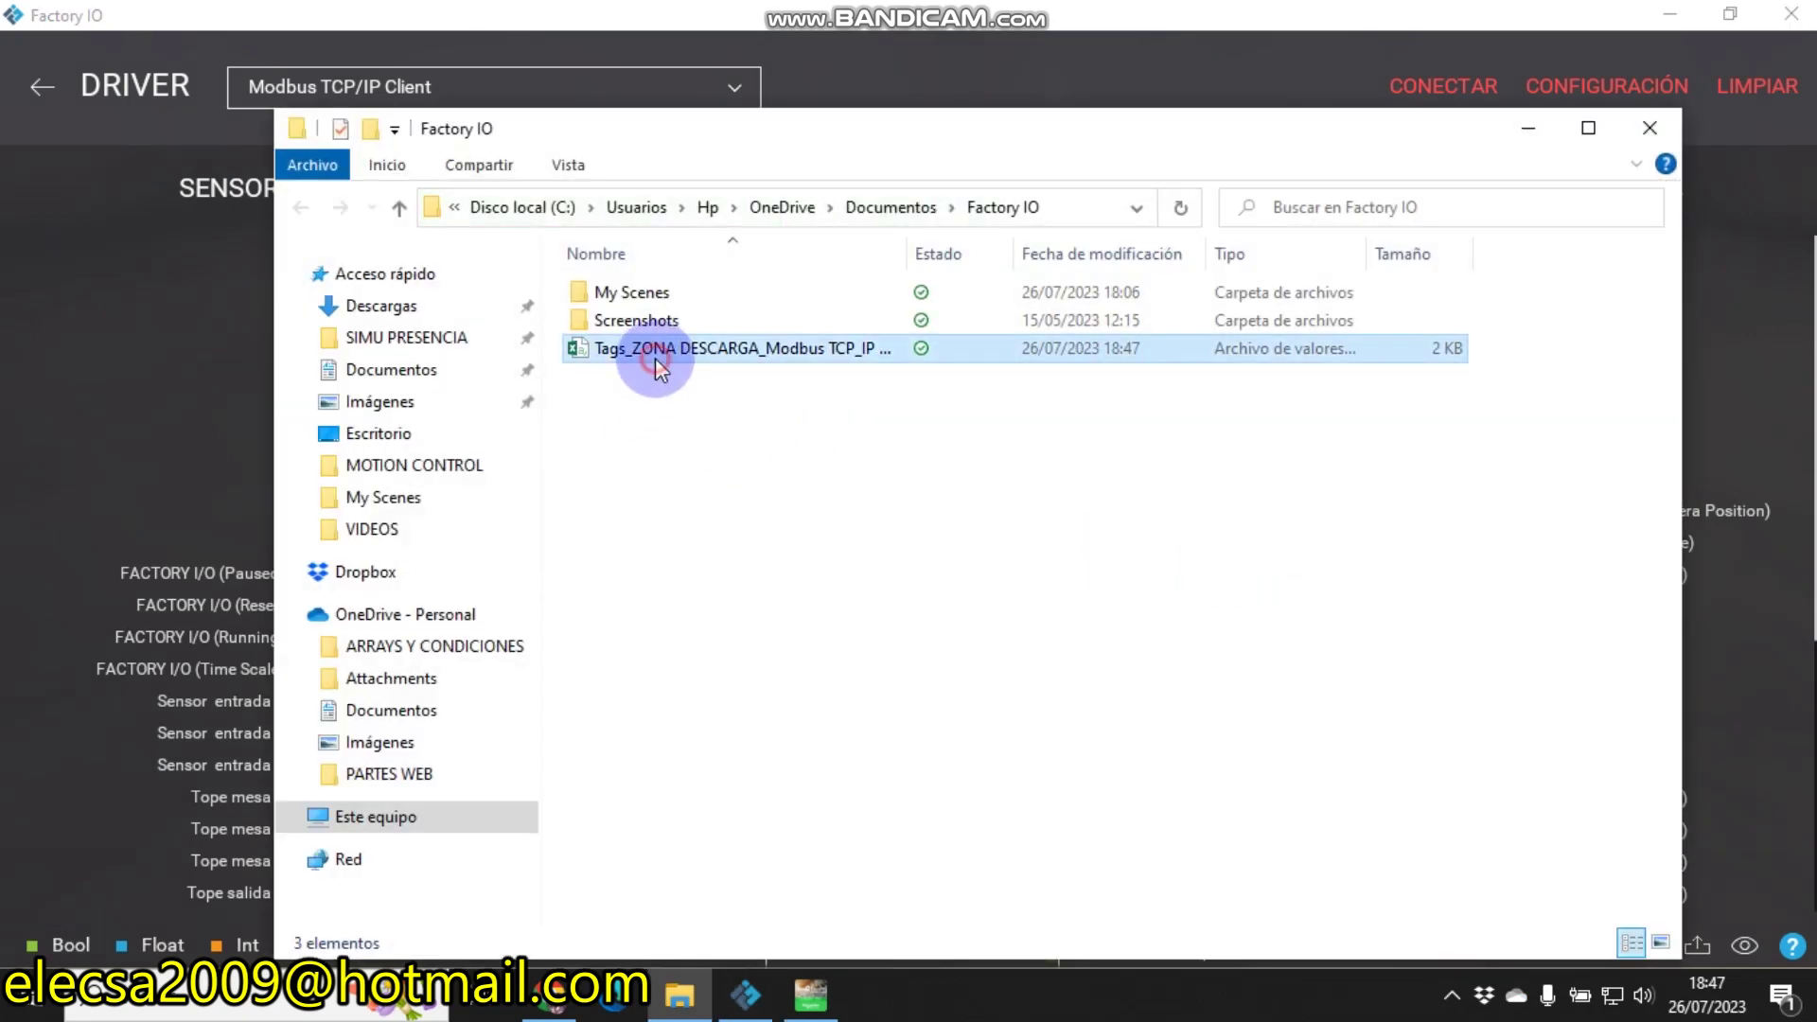
double_click(655, 358)
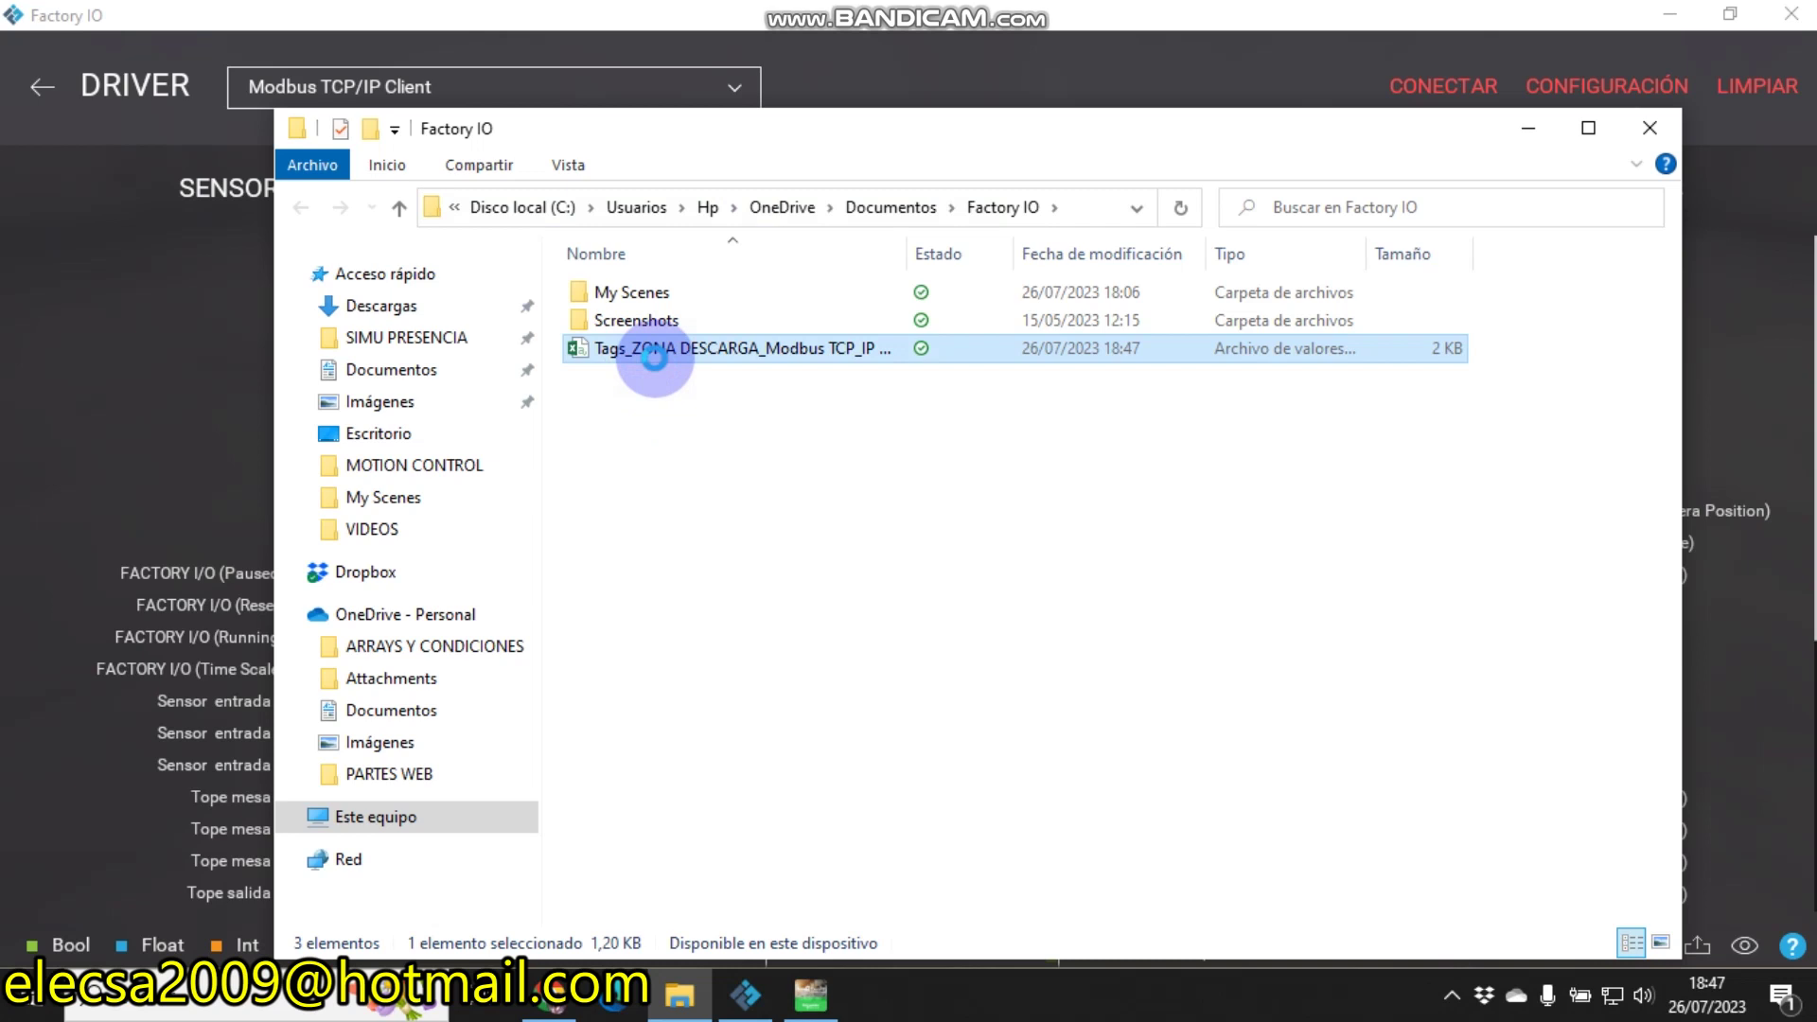
right_click(655, 357)
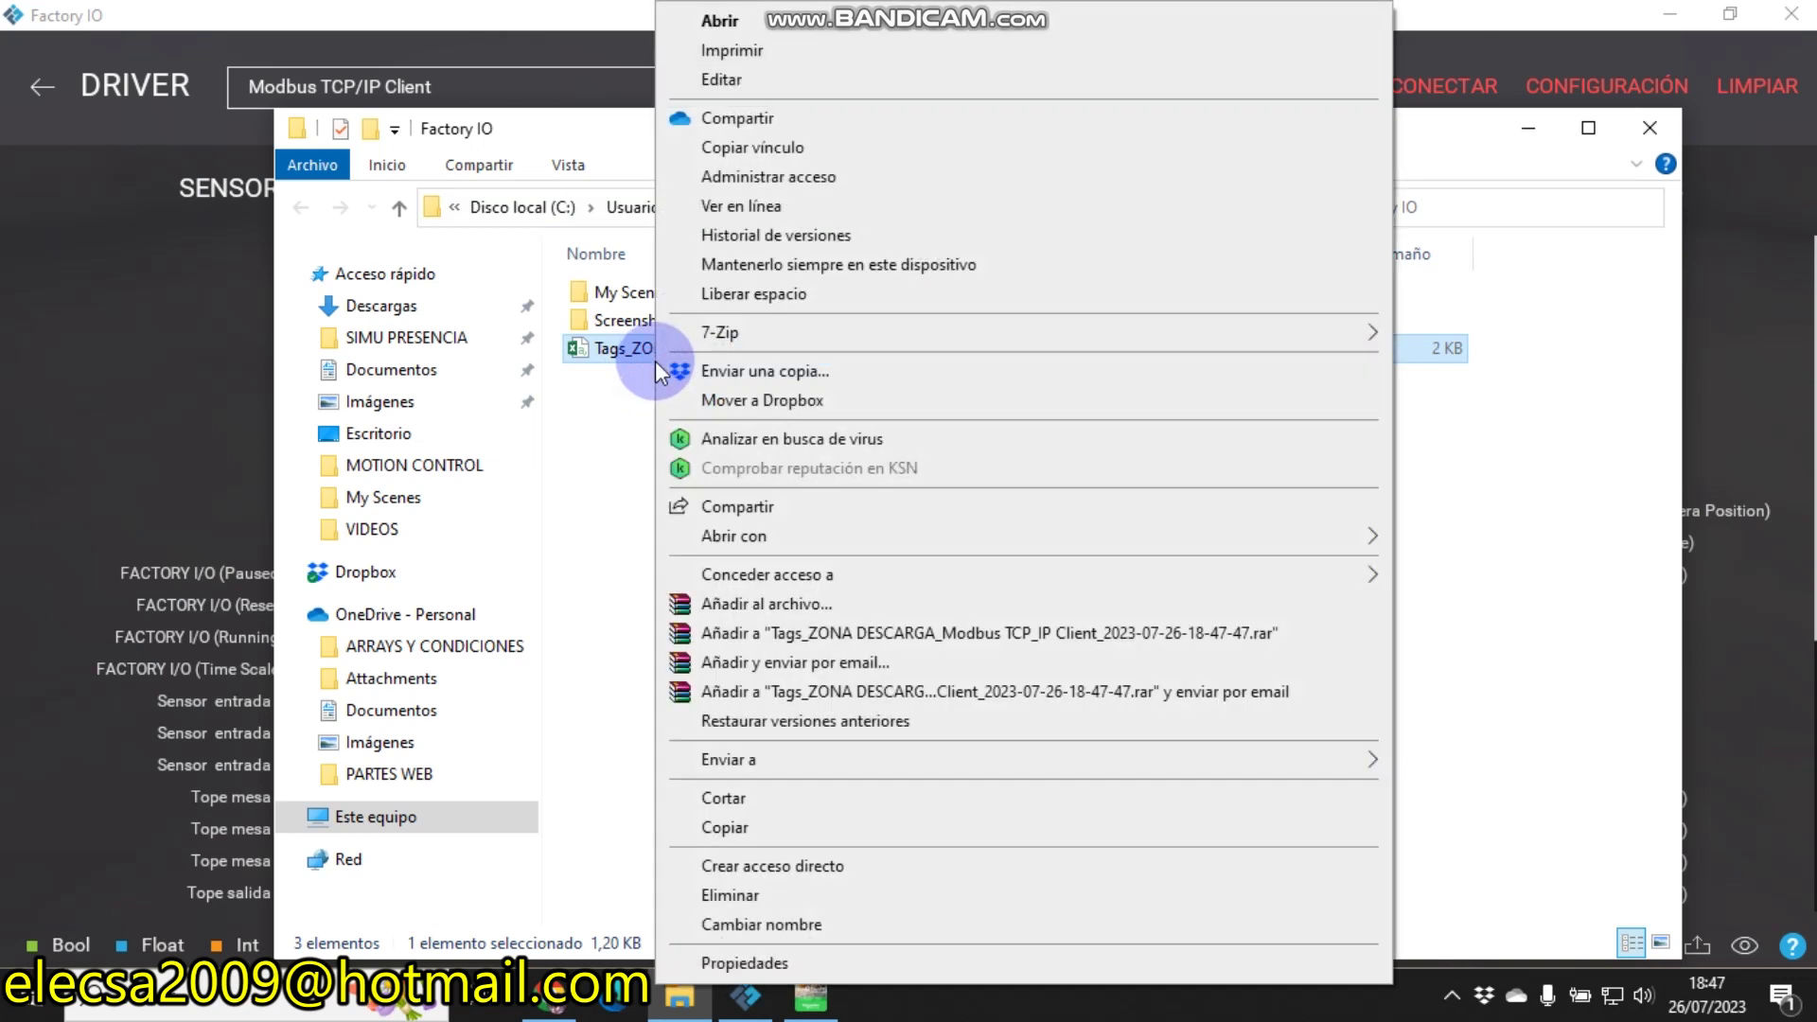
click(723, 797)
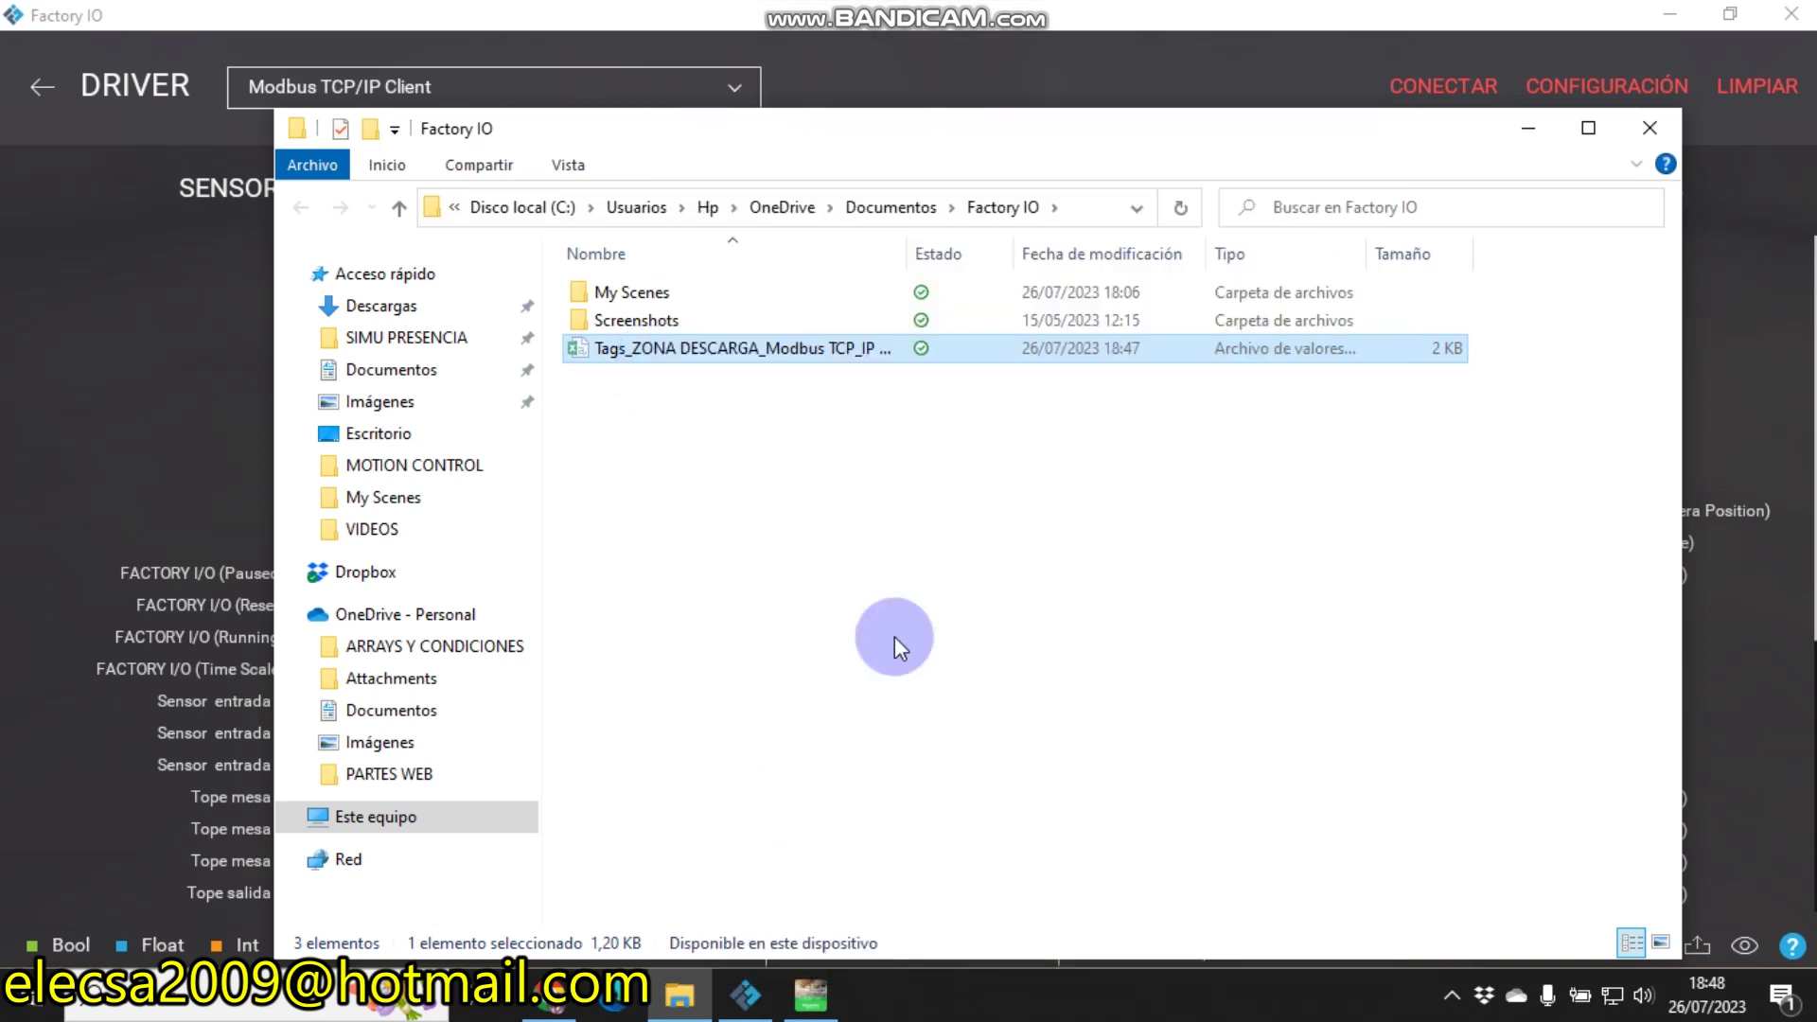
click(1651, 129)
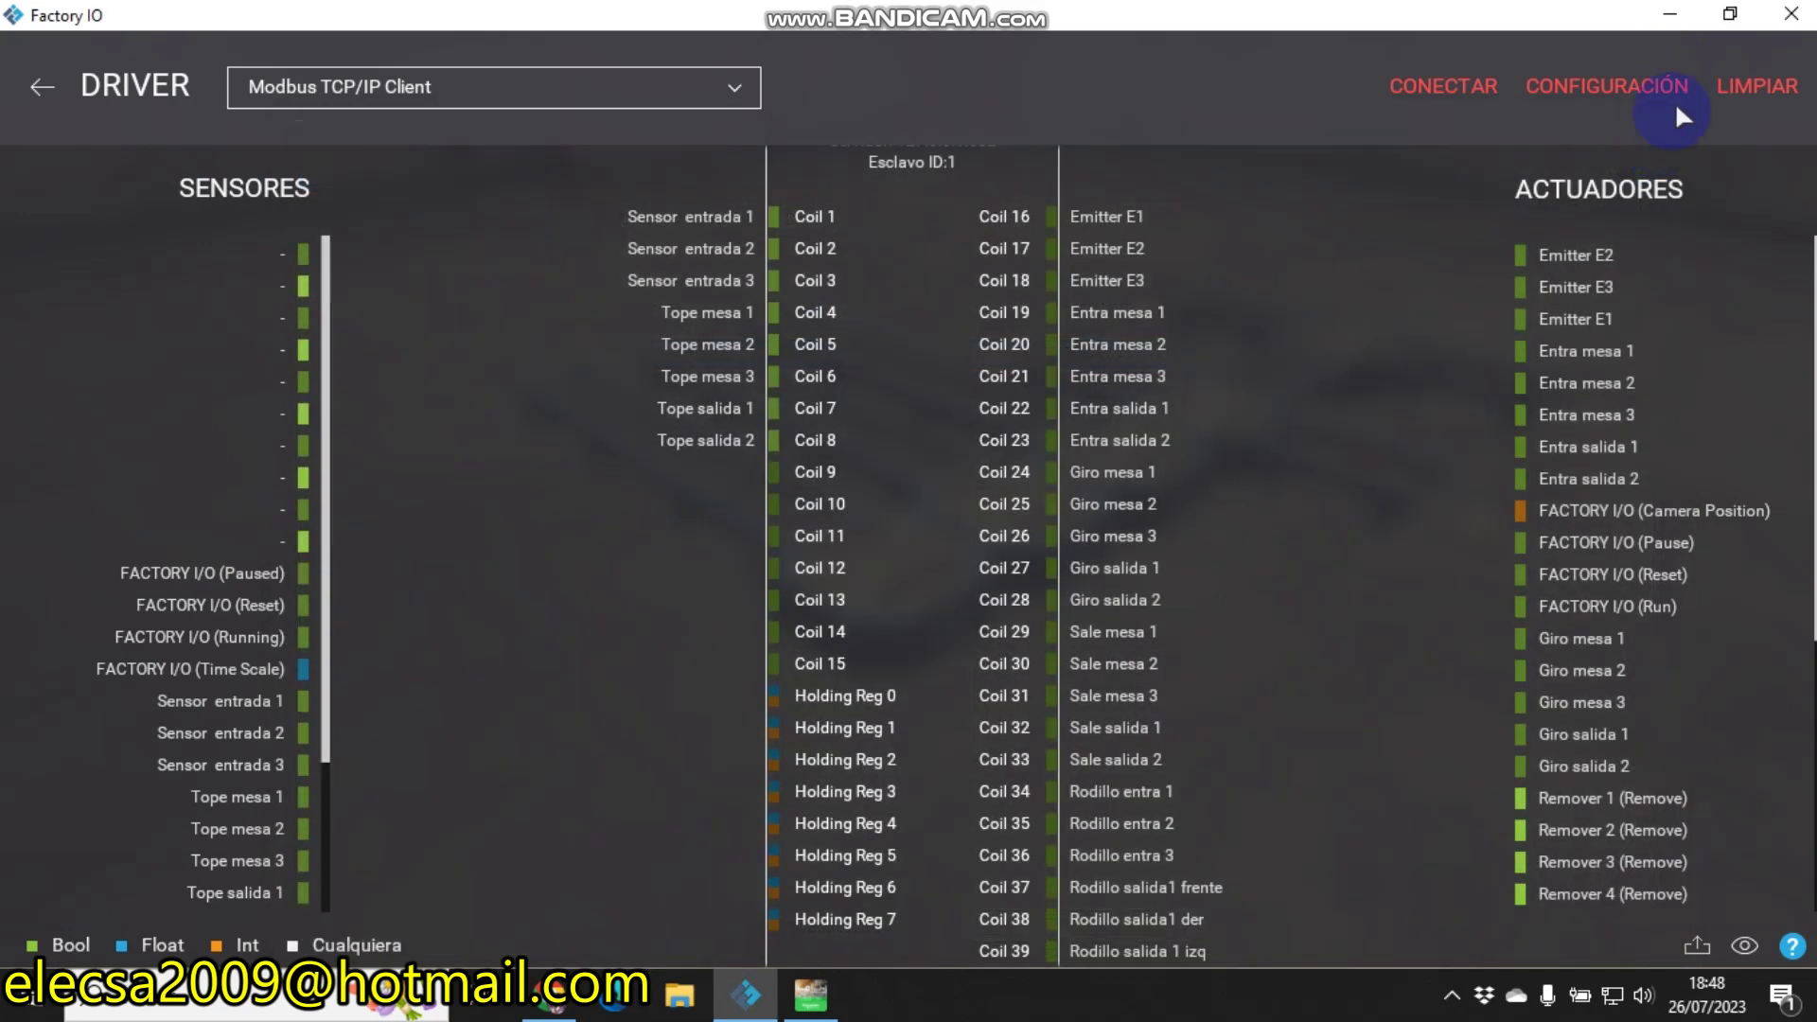
click(1668, 16)
right_click(667, 447)
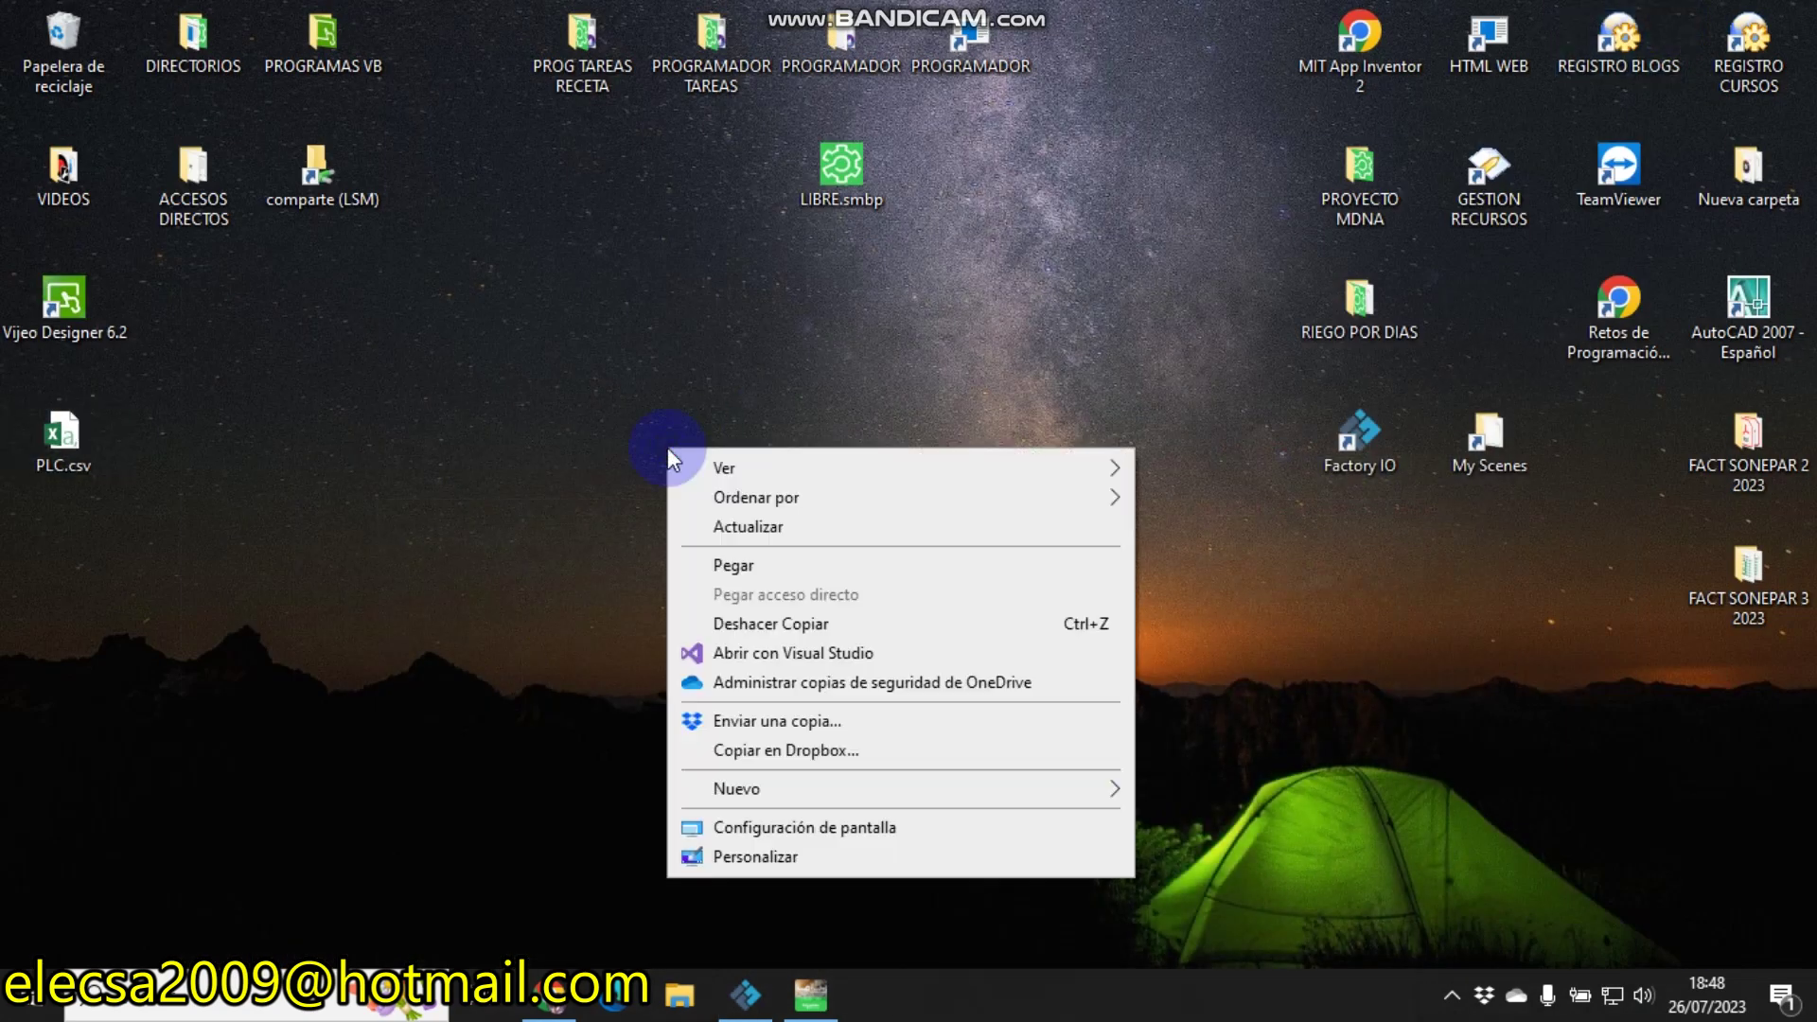
click(752, 570)
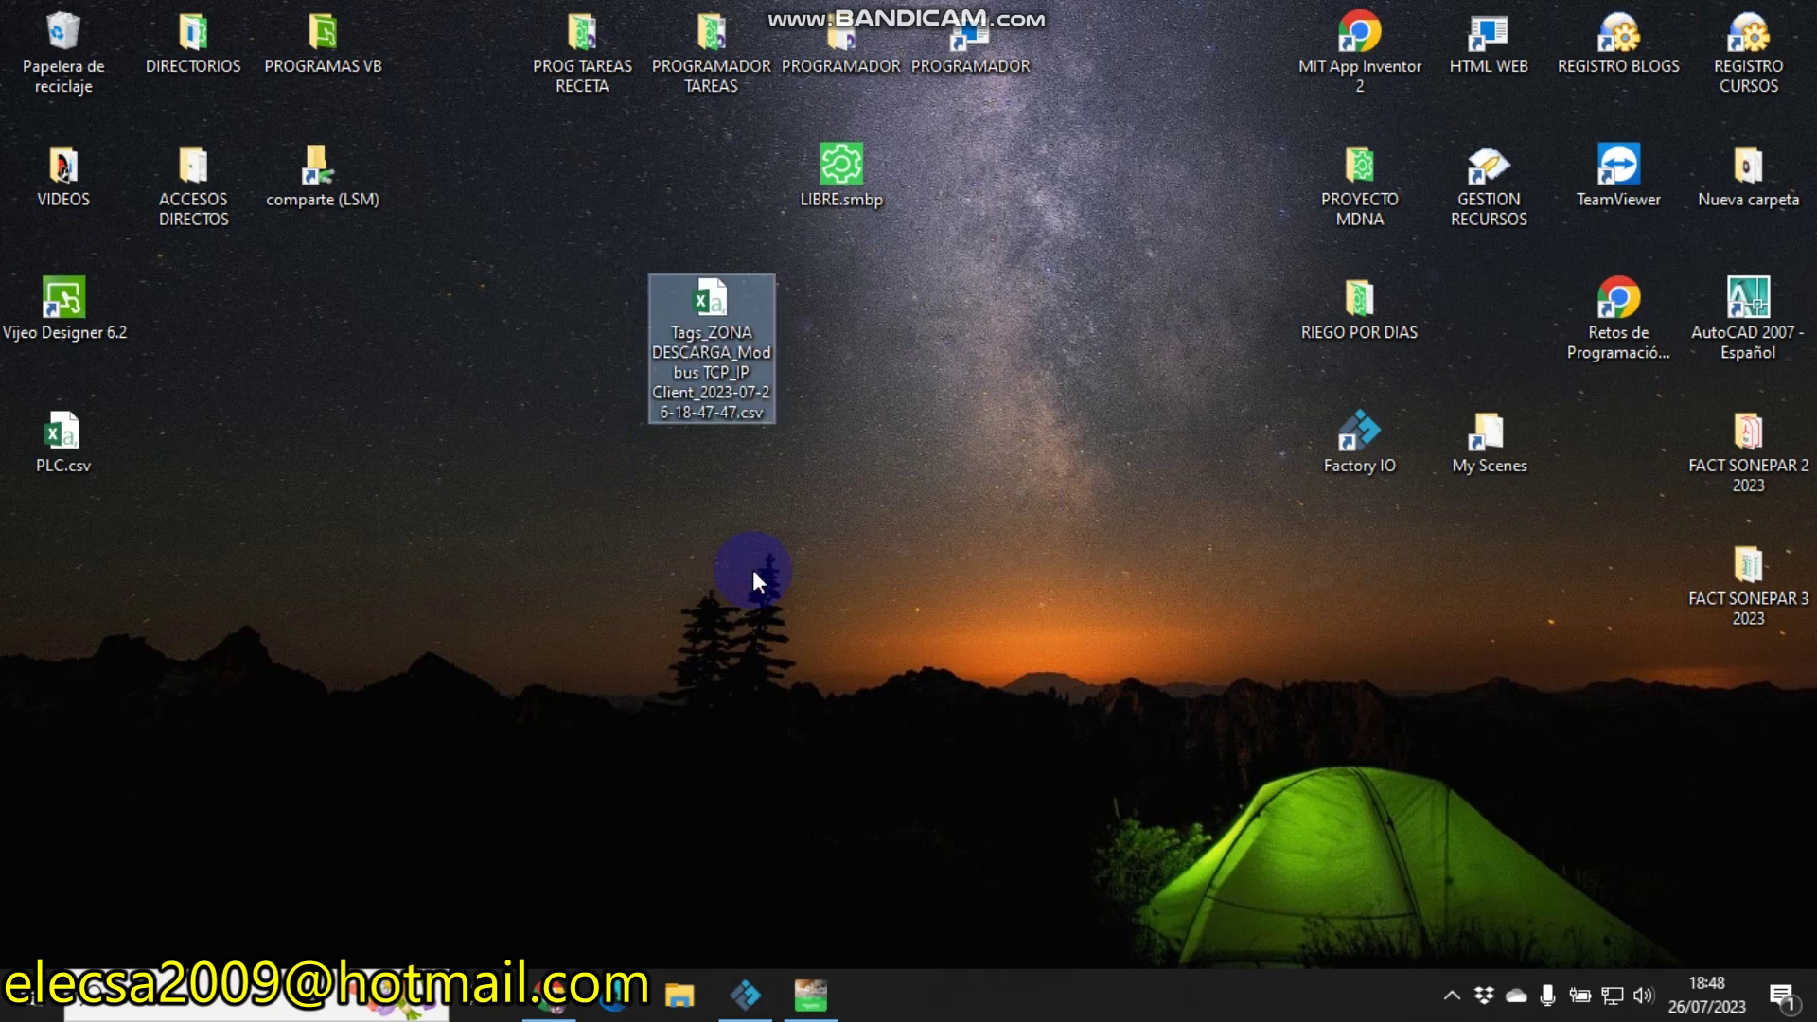
- Rename the exported tags file on the desktop as FACTORY.csv and place its icon below PLC.csv
click(684, 366)
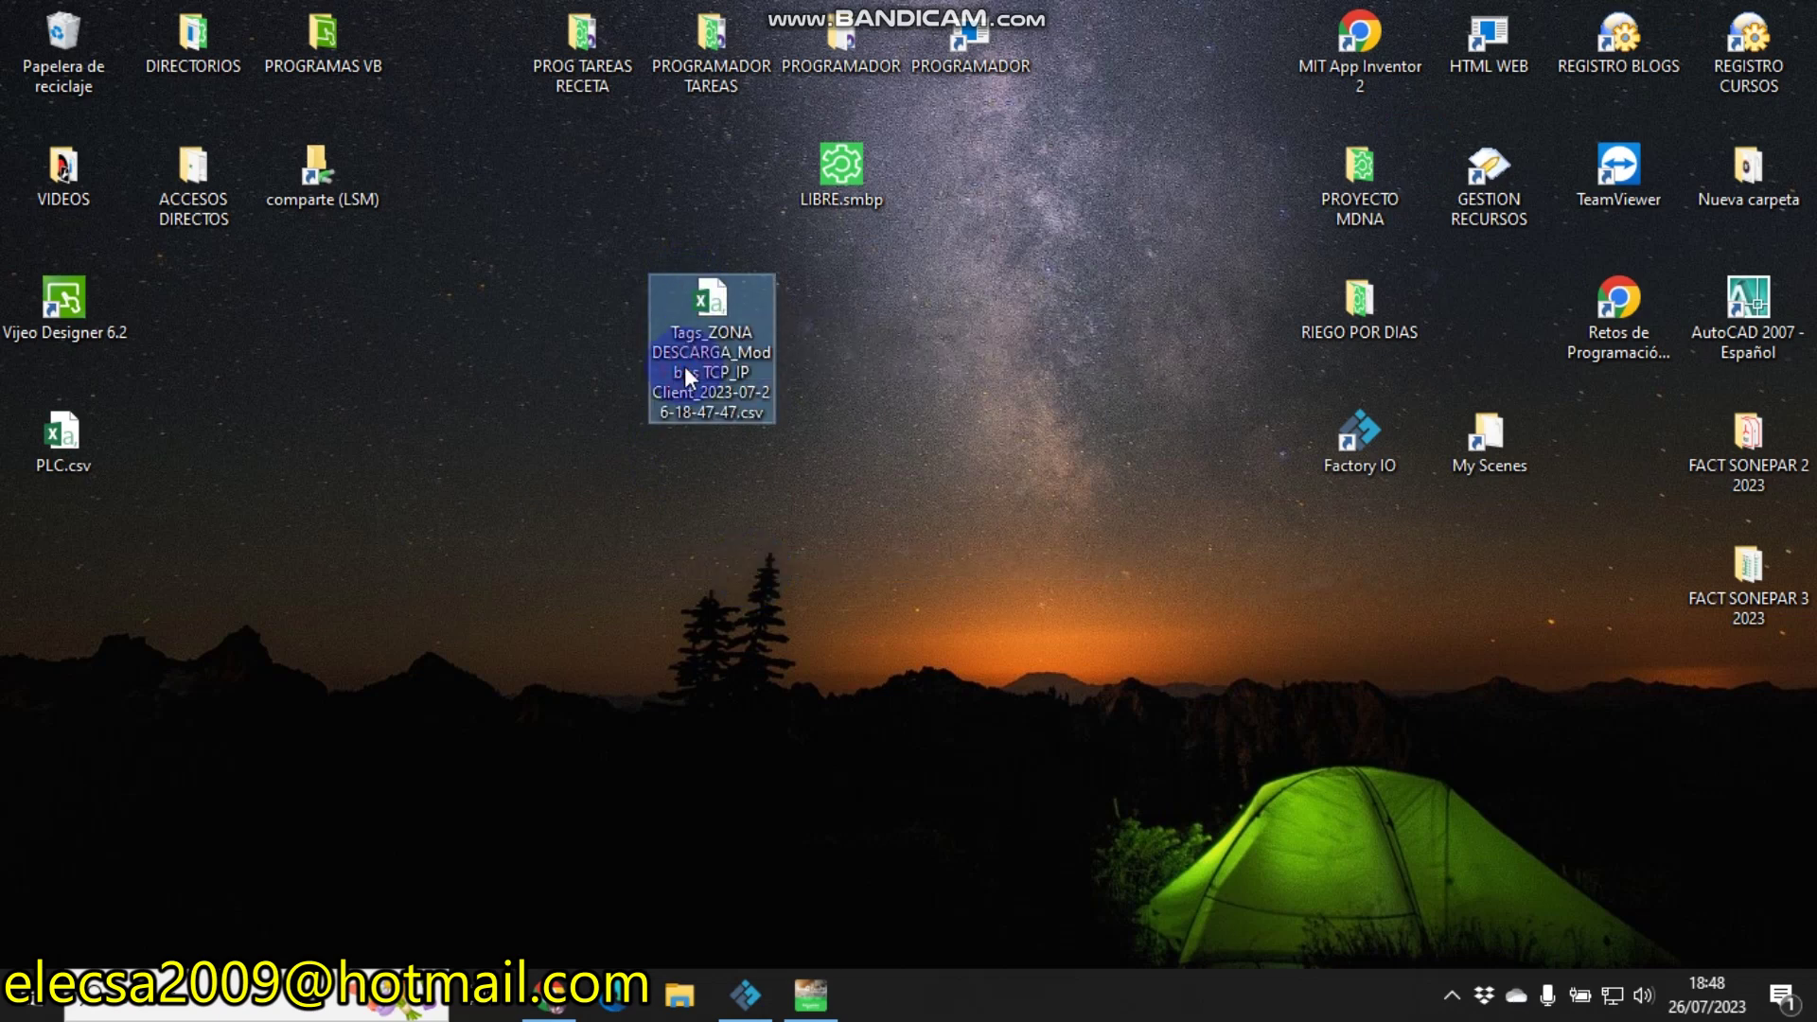
text(FACTO)
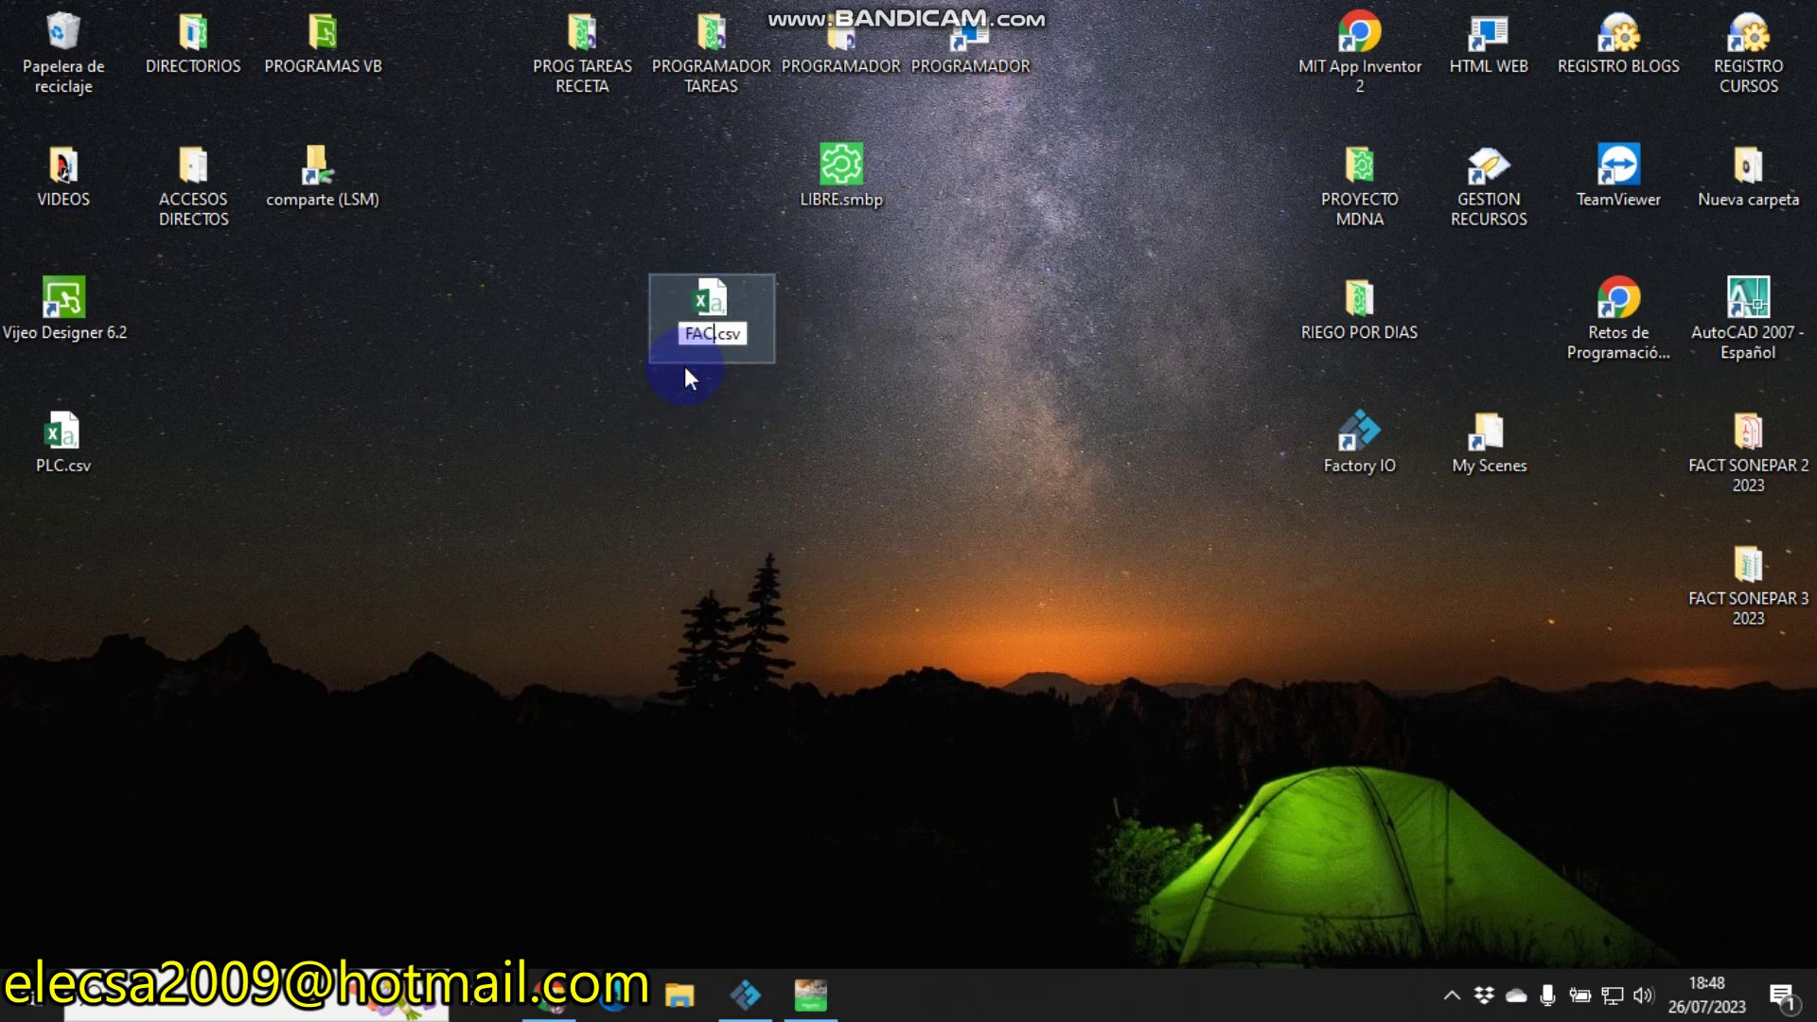
text(RY)
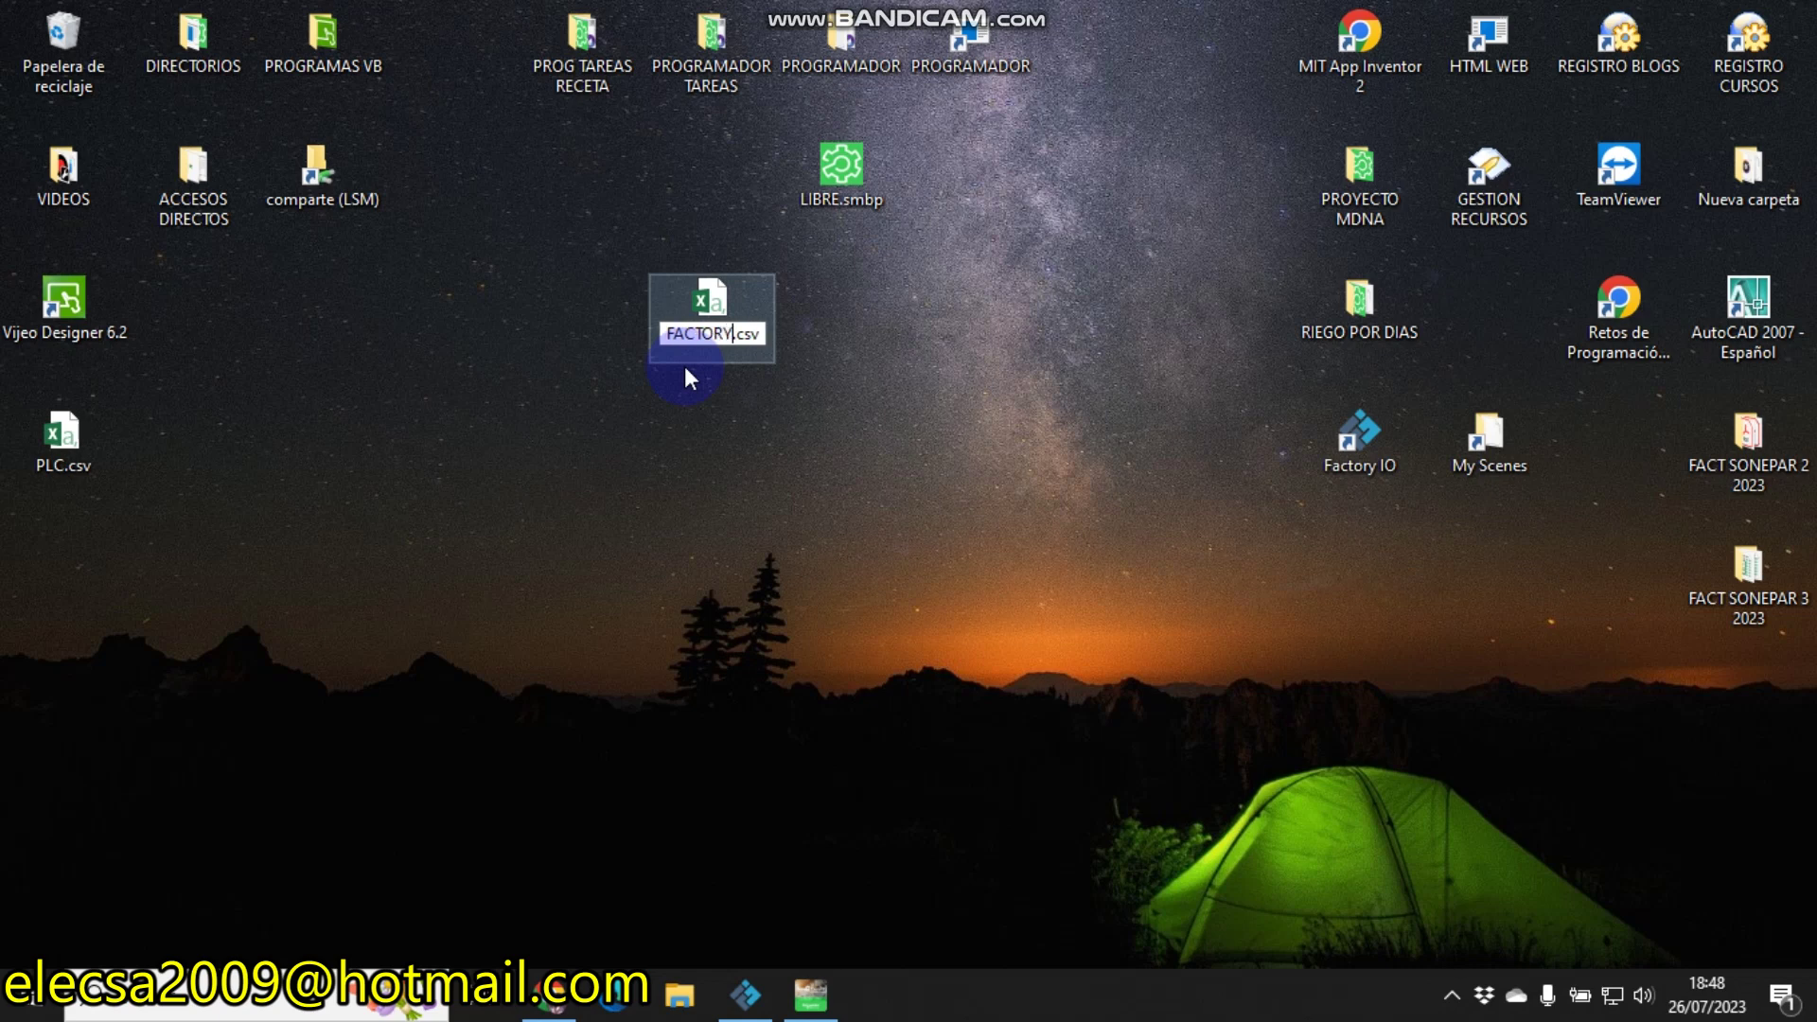
key(Return)
drag(719, 315, 76, 583)
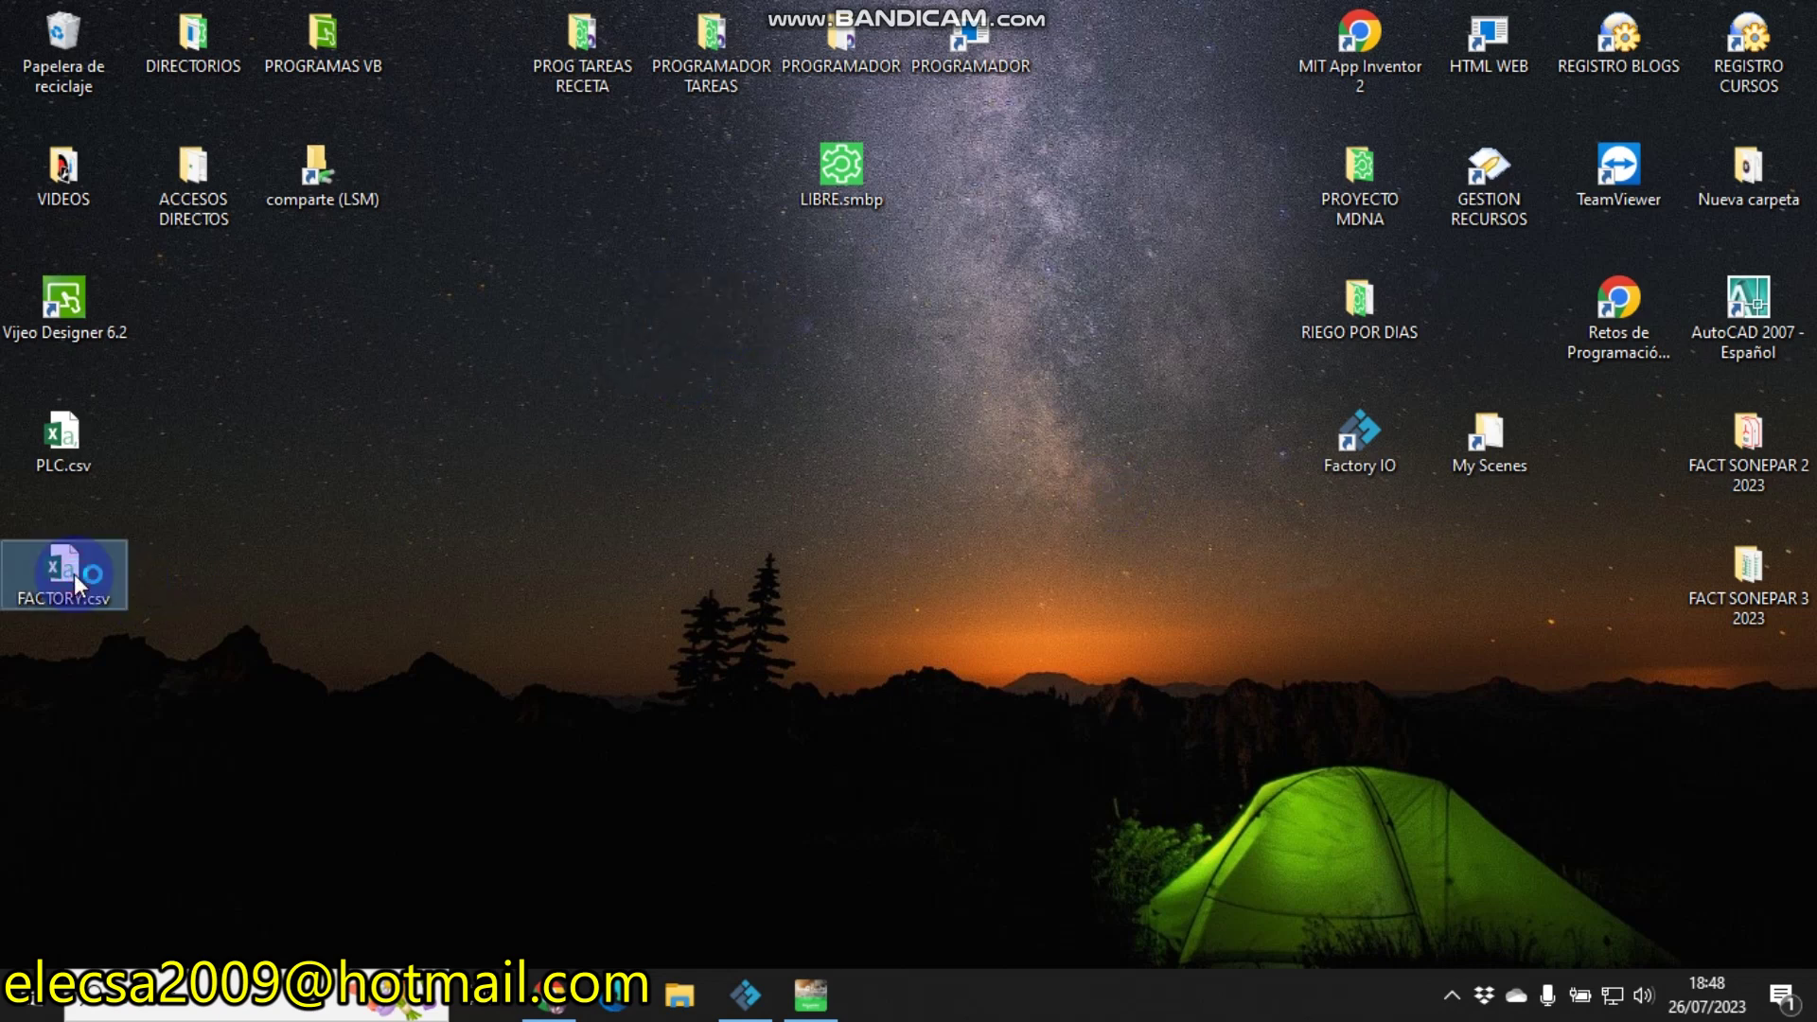
- Open FACTORY.csv, review the exported tag names, types and coil addresses down to the last row, and close it
double_click(67, 574)
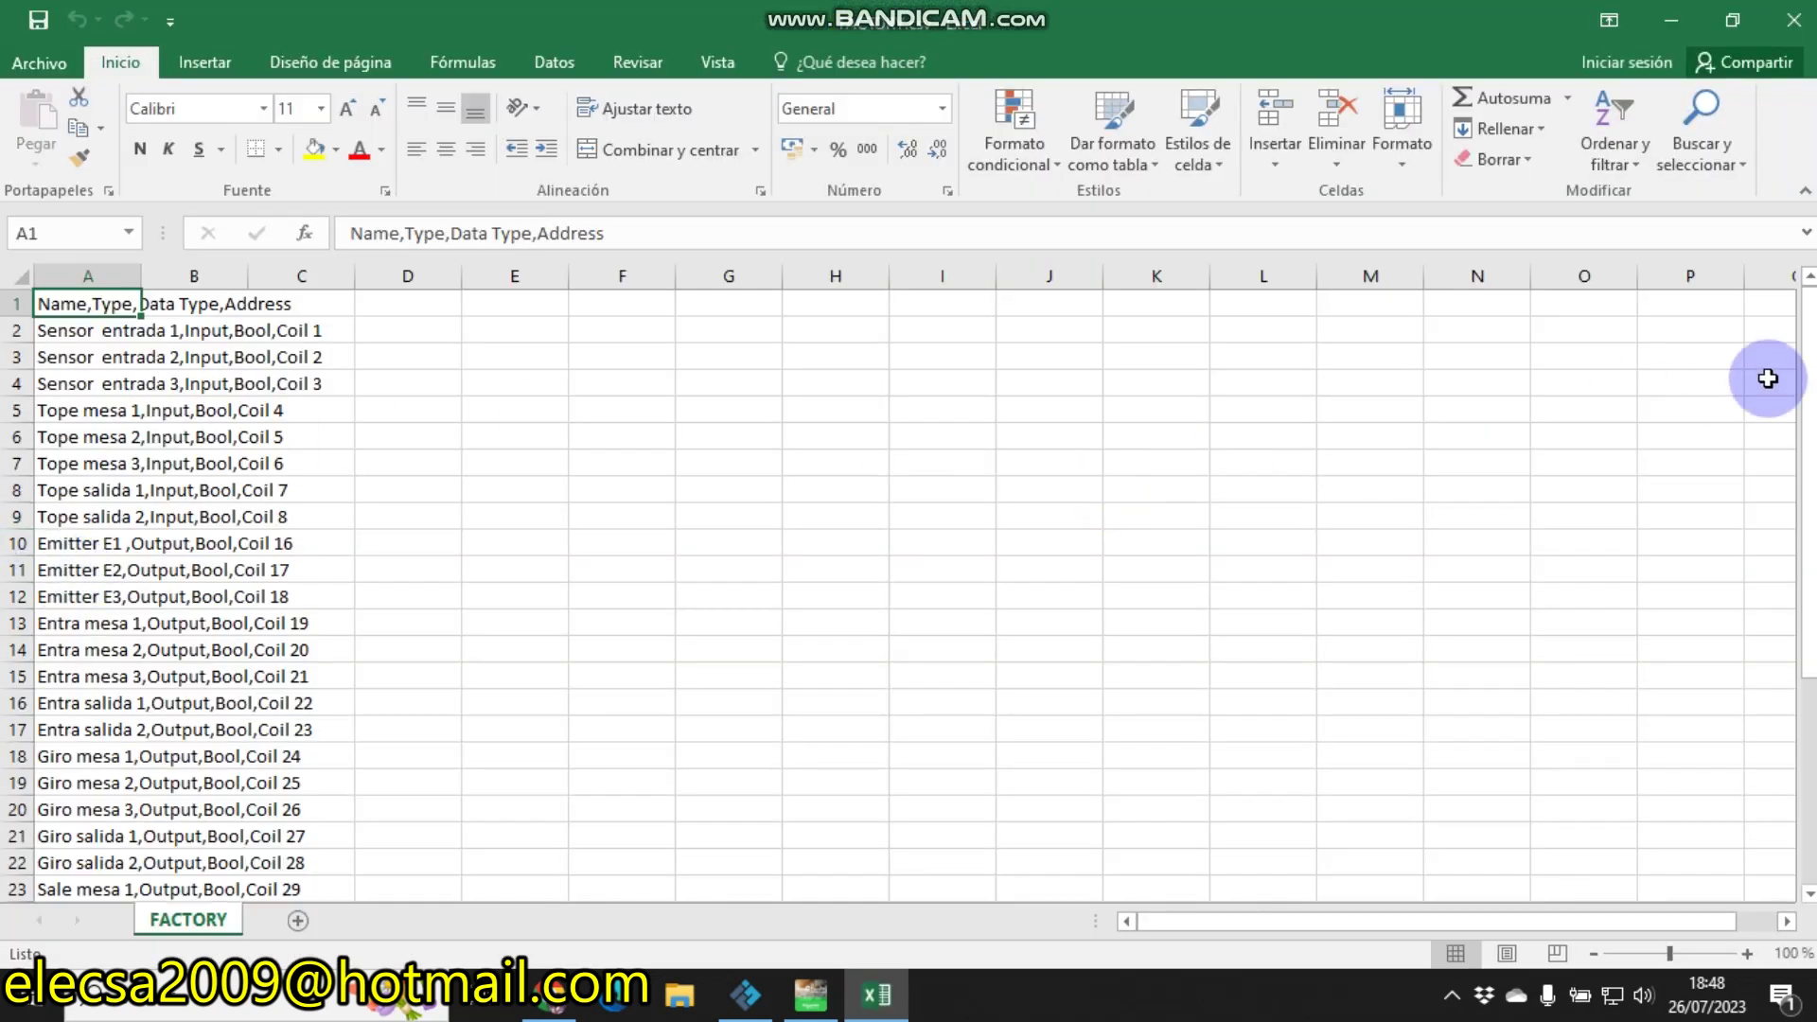
drag(1807, 374, 1807, 578)
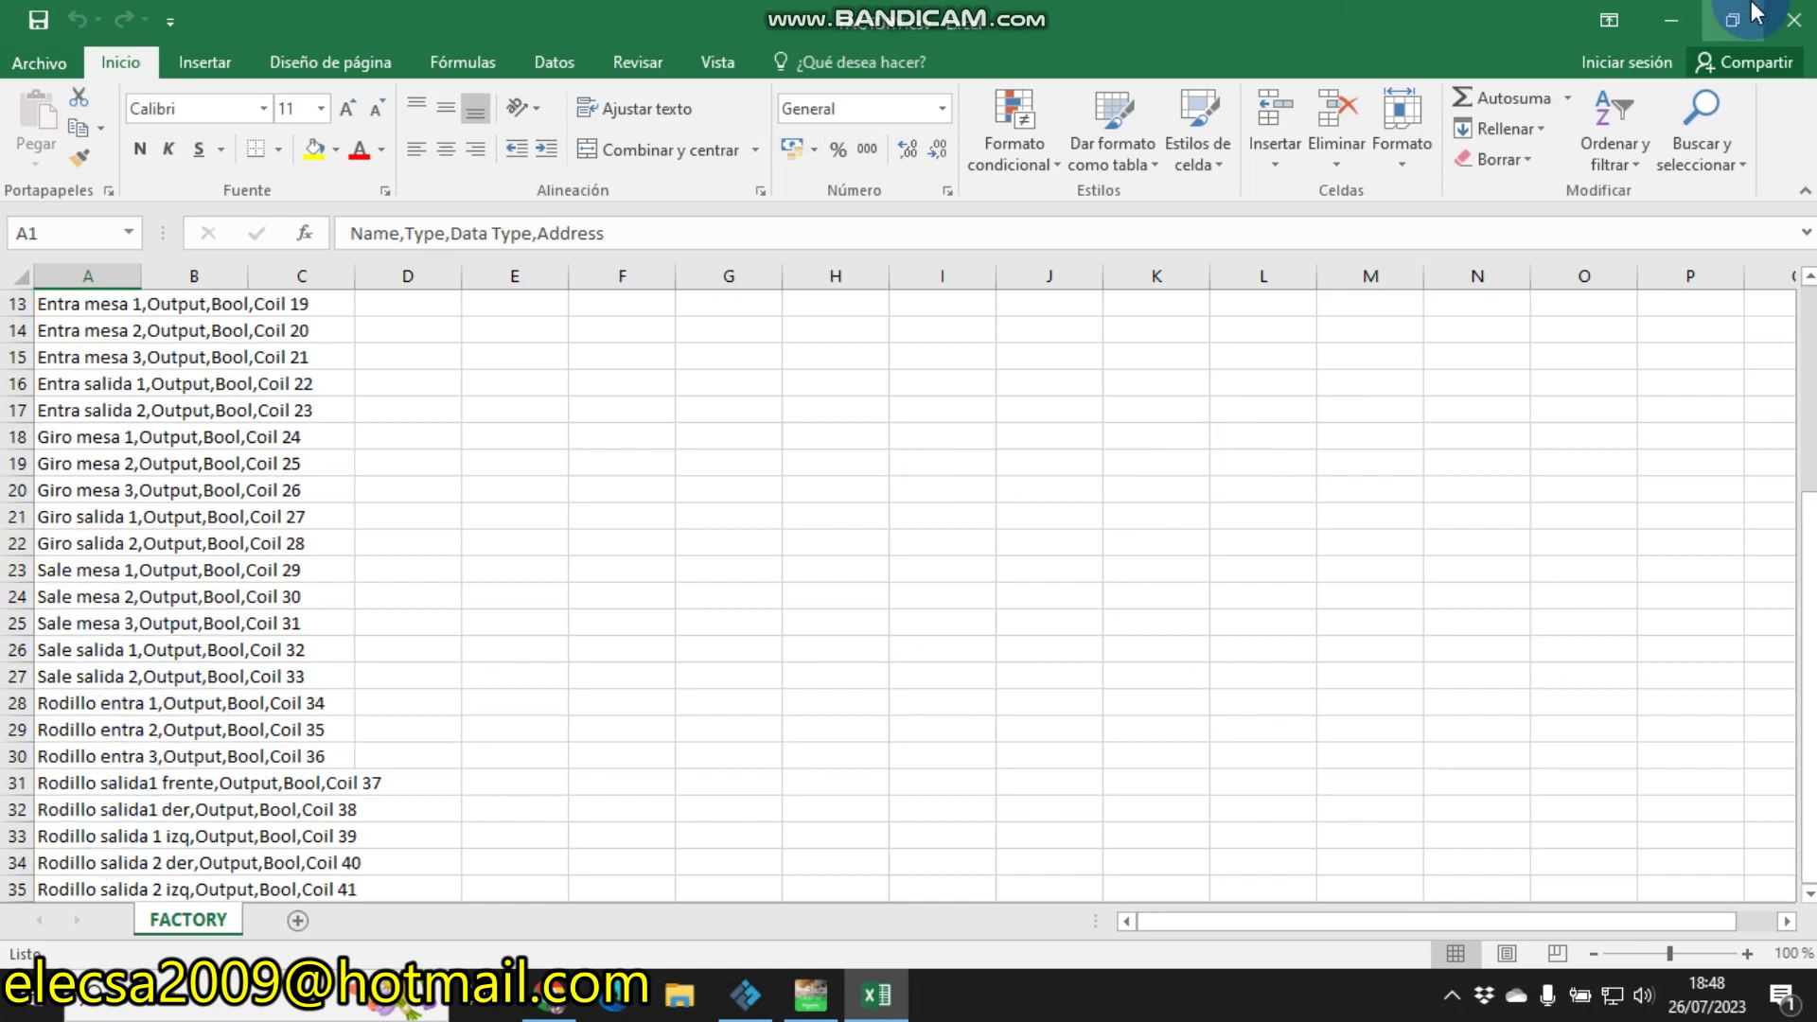
click(1793, 24)
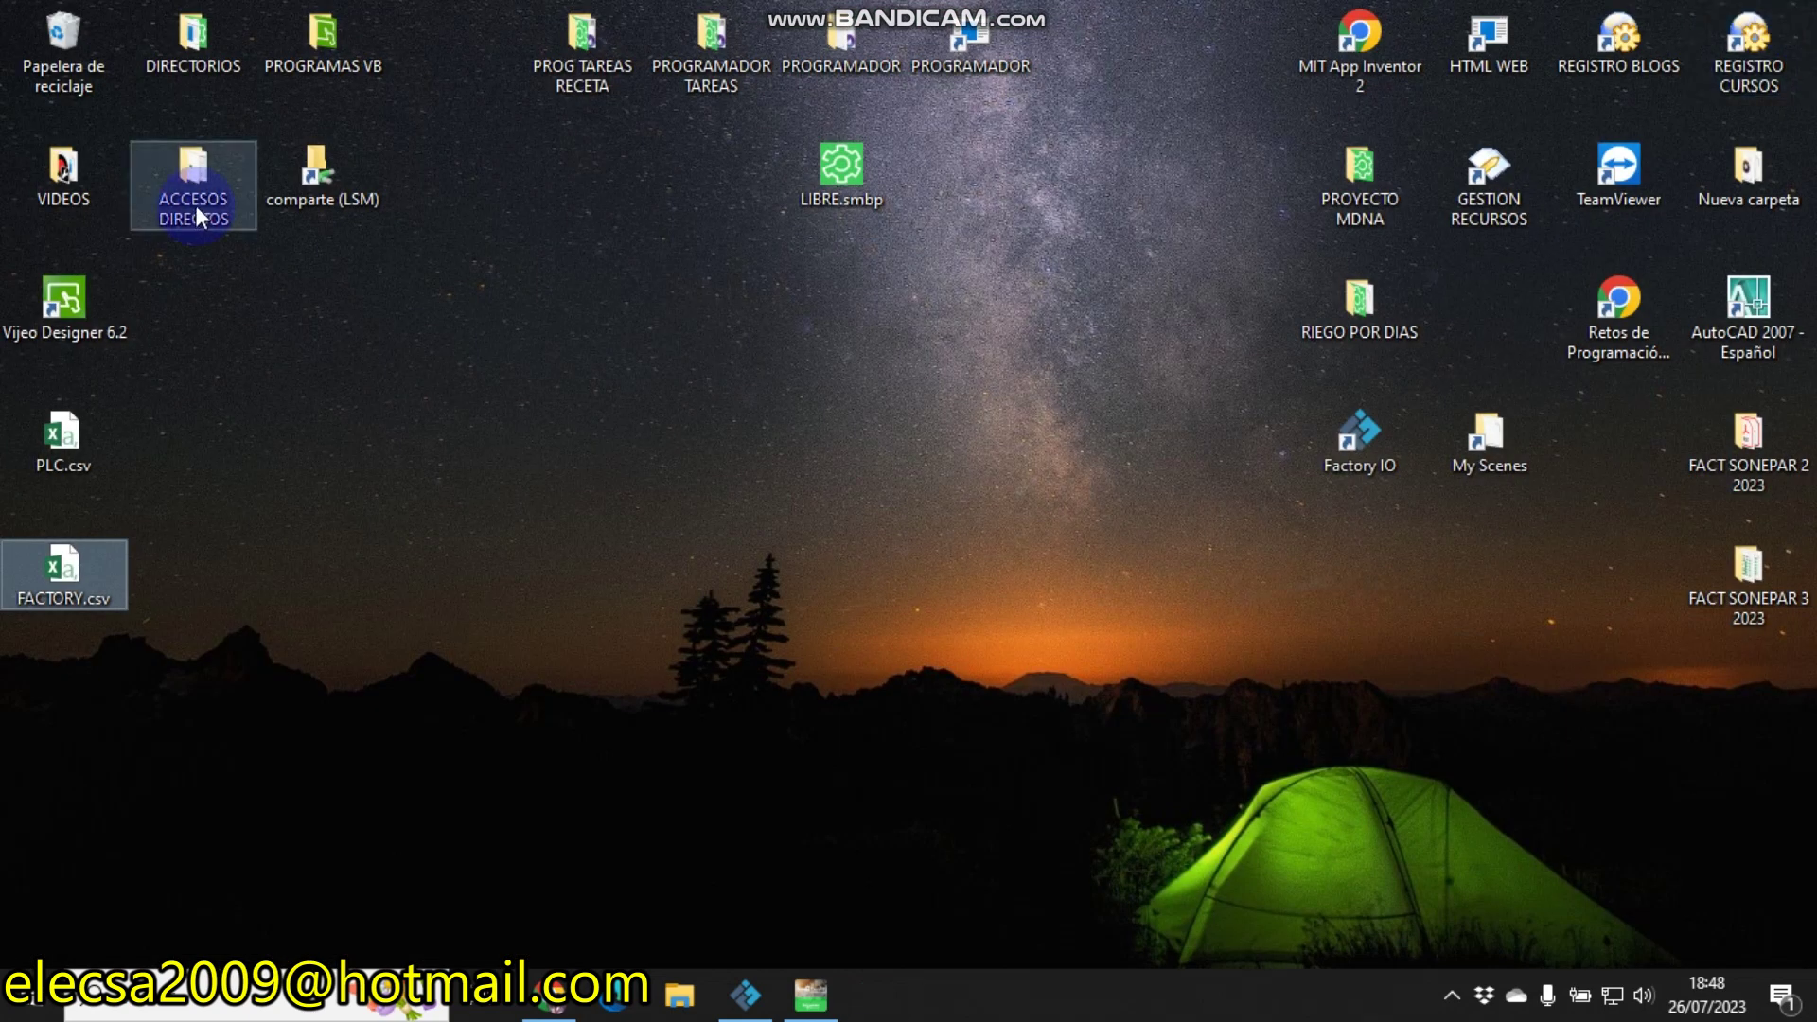
- Launch the EXPORTAR SIM FACTORY IO converter from the ACCESOS DIRECTOS folder on the desktop
click(195, 205)
double_click(195, 205)
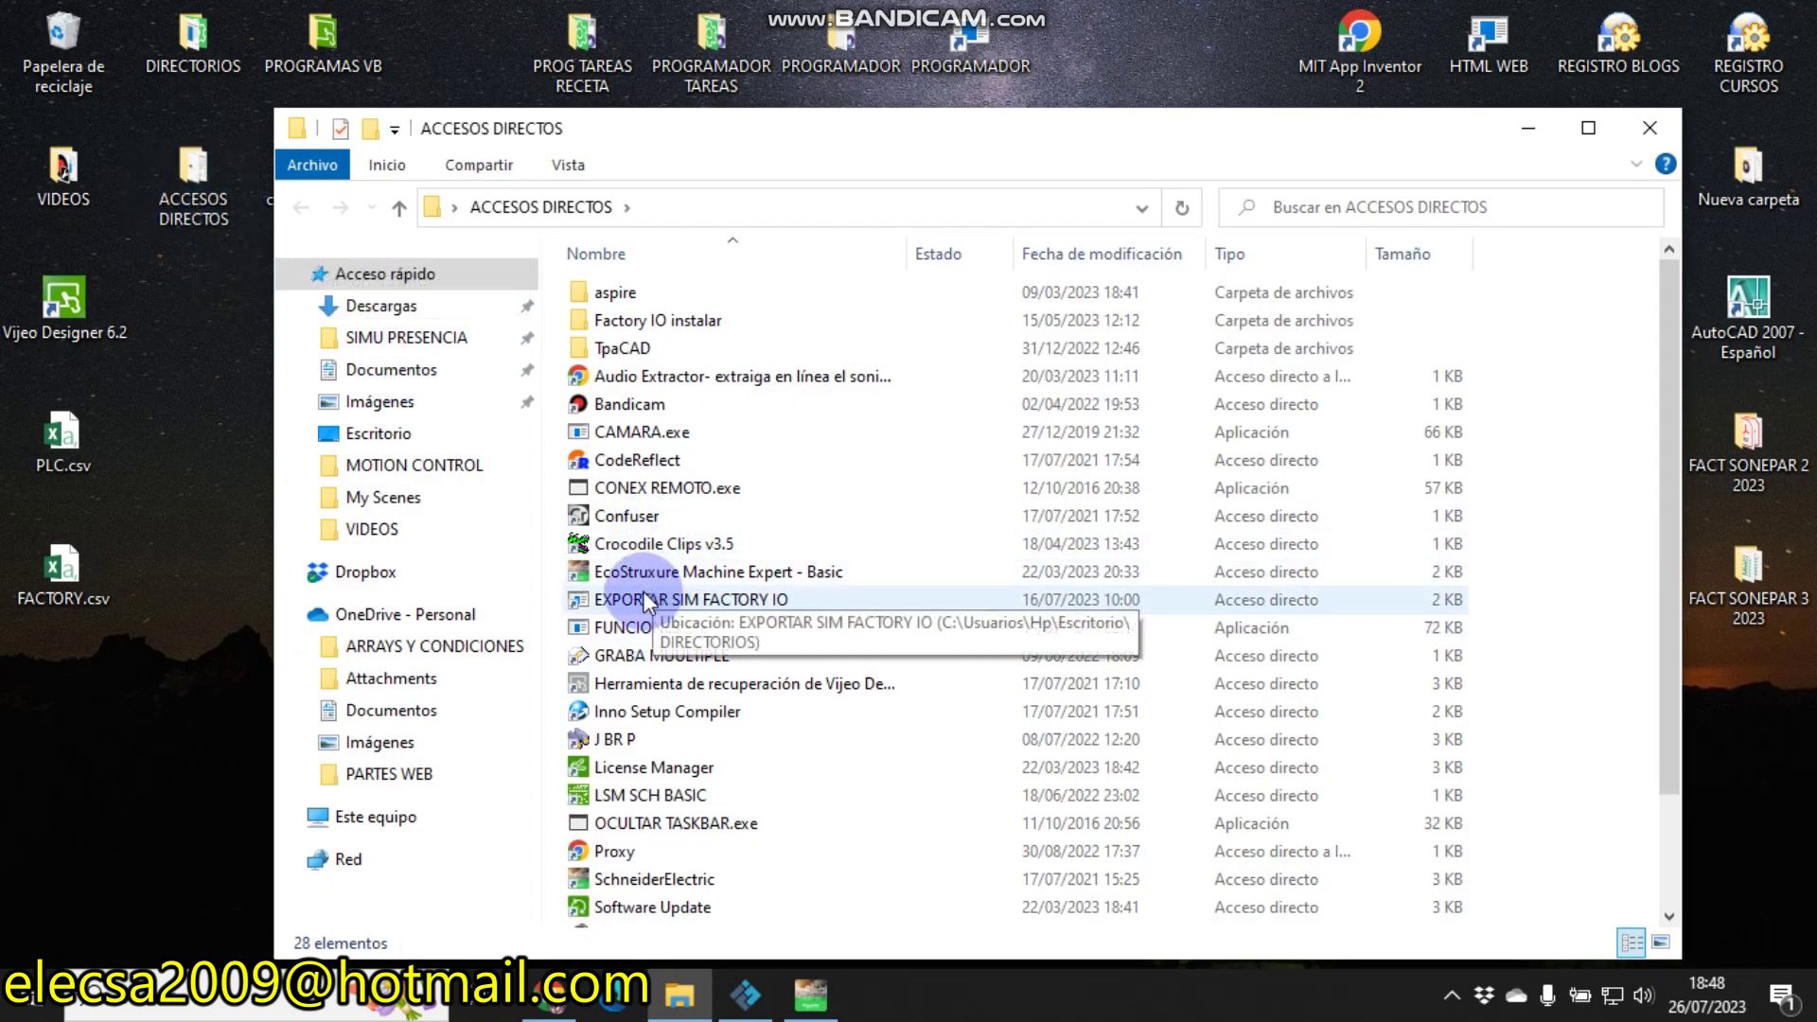
click(730, 604)
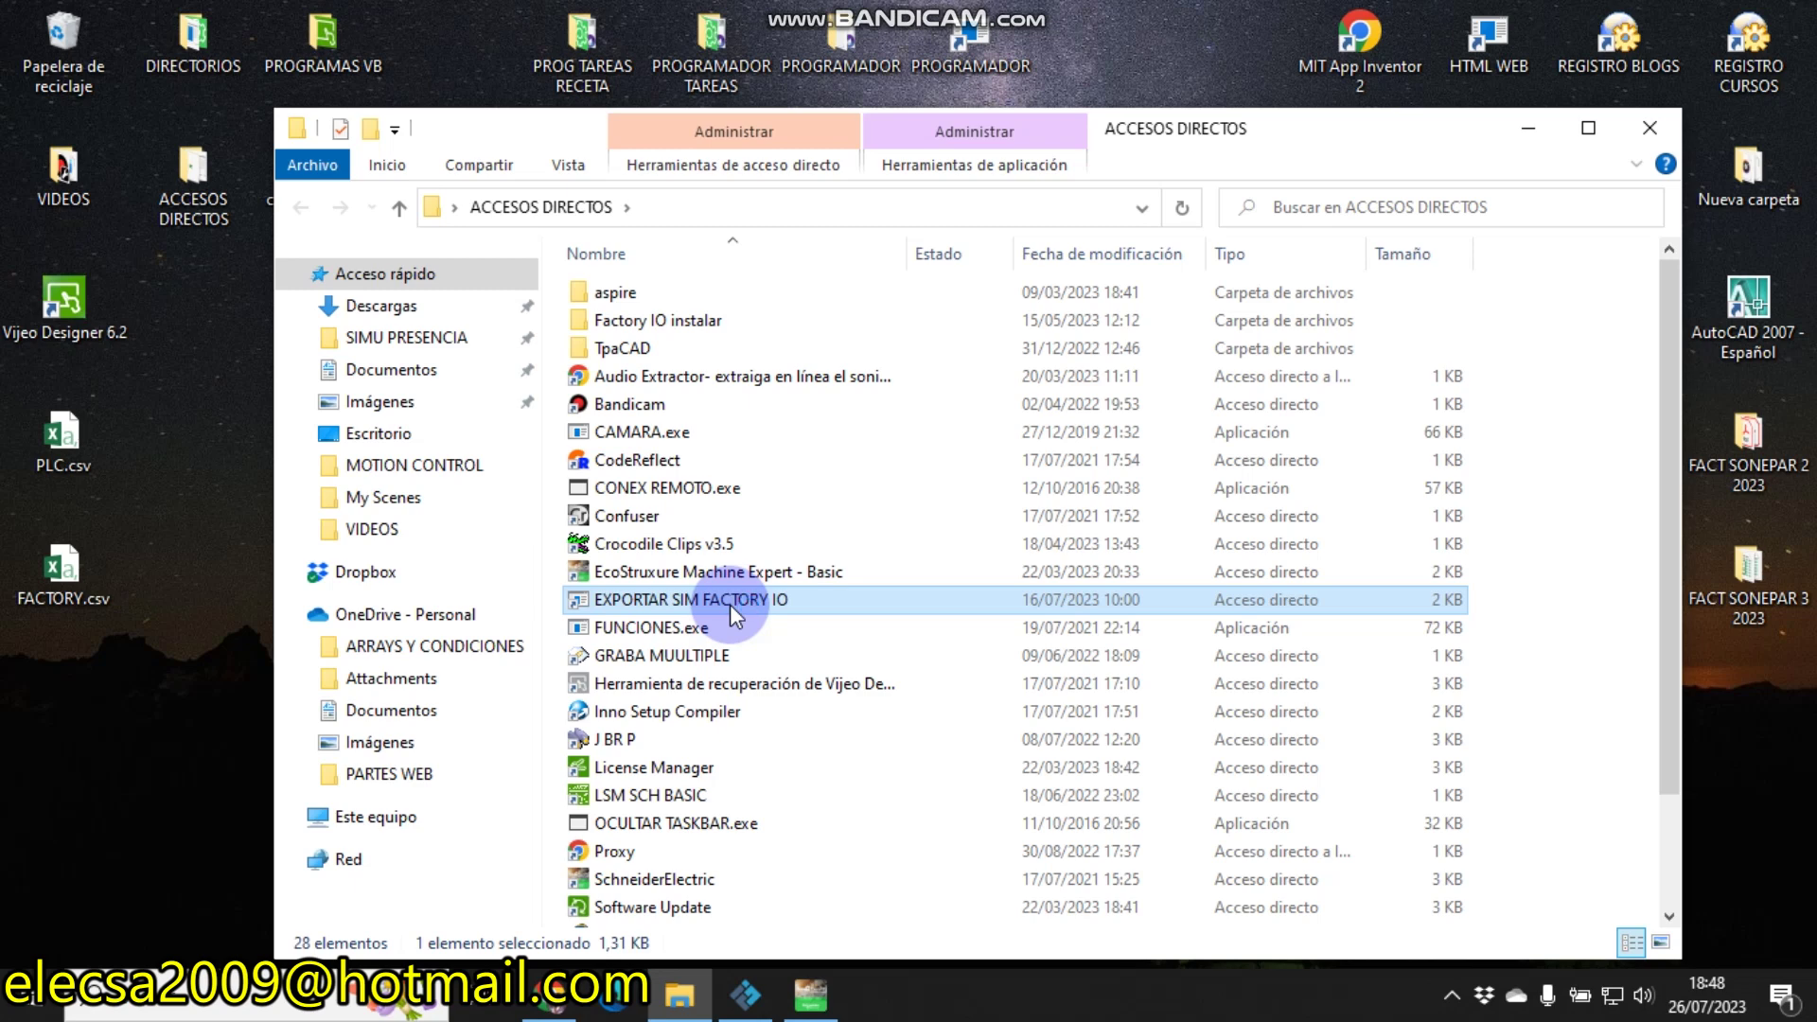
double_click(730, 599)
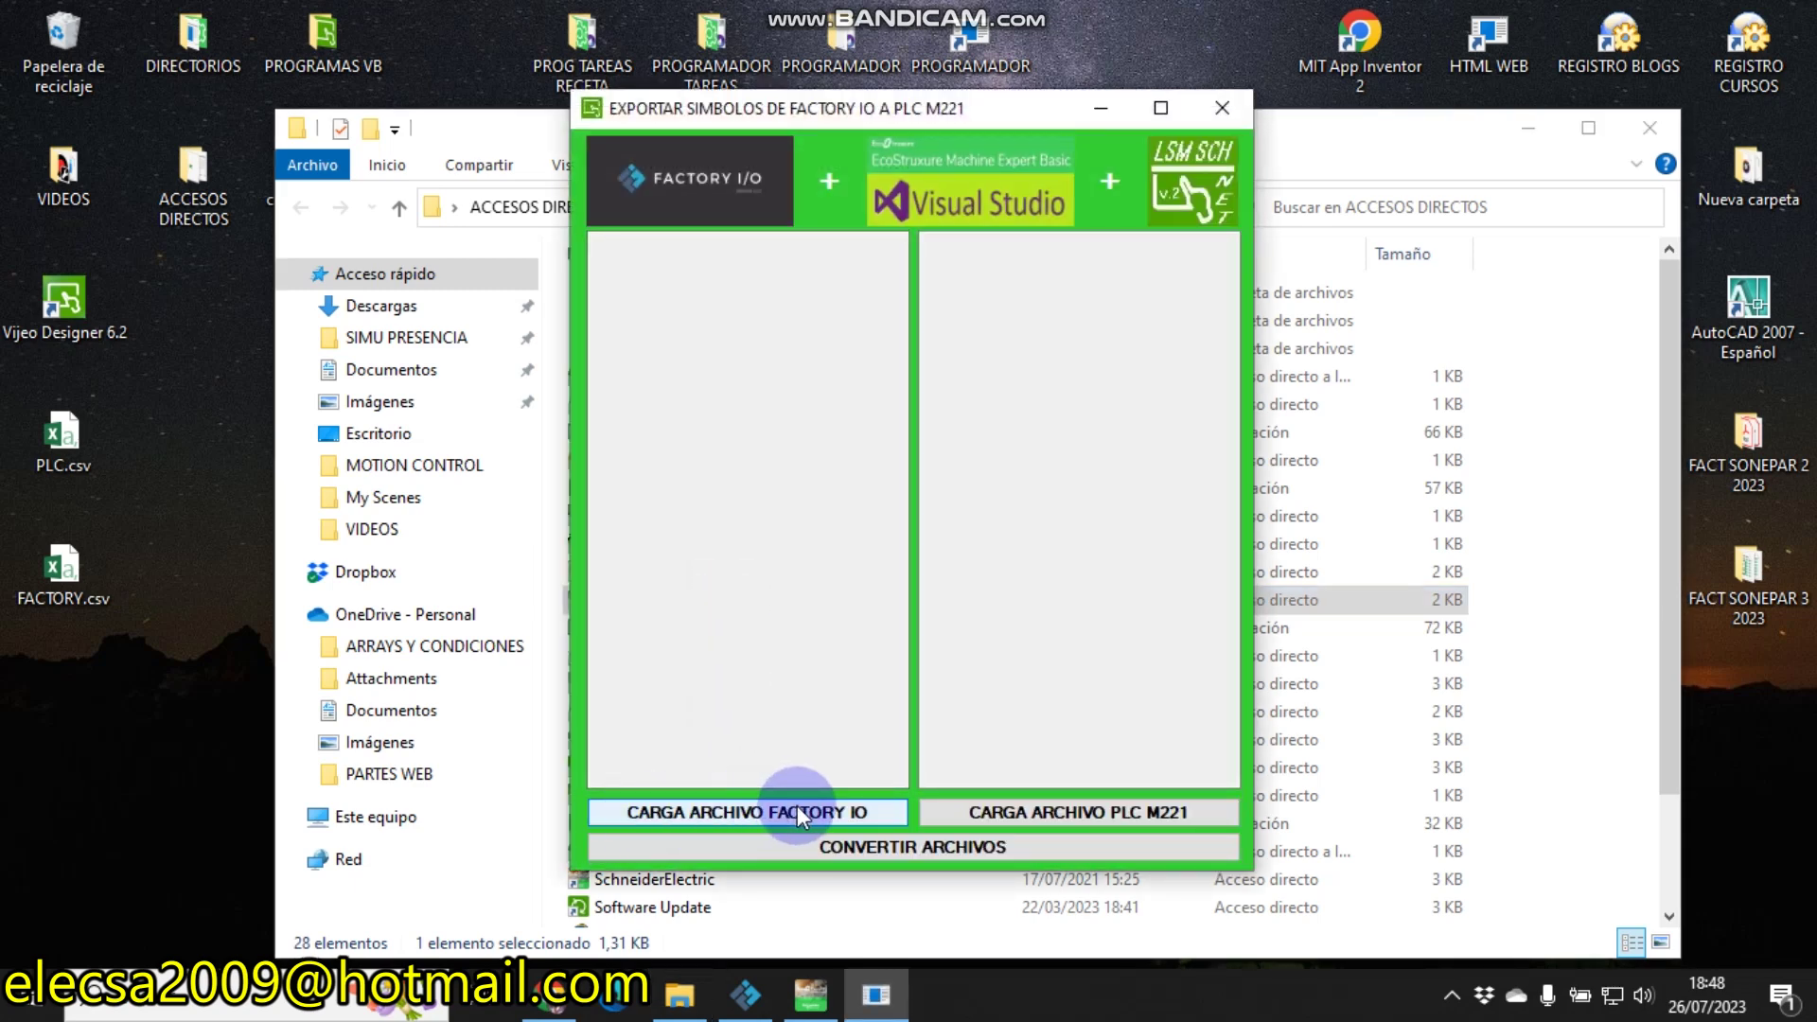
- Load FACTORY.csv from the desktop into the converter as the Factory IO file
click(738, 813)
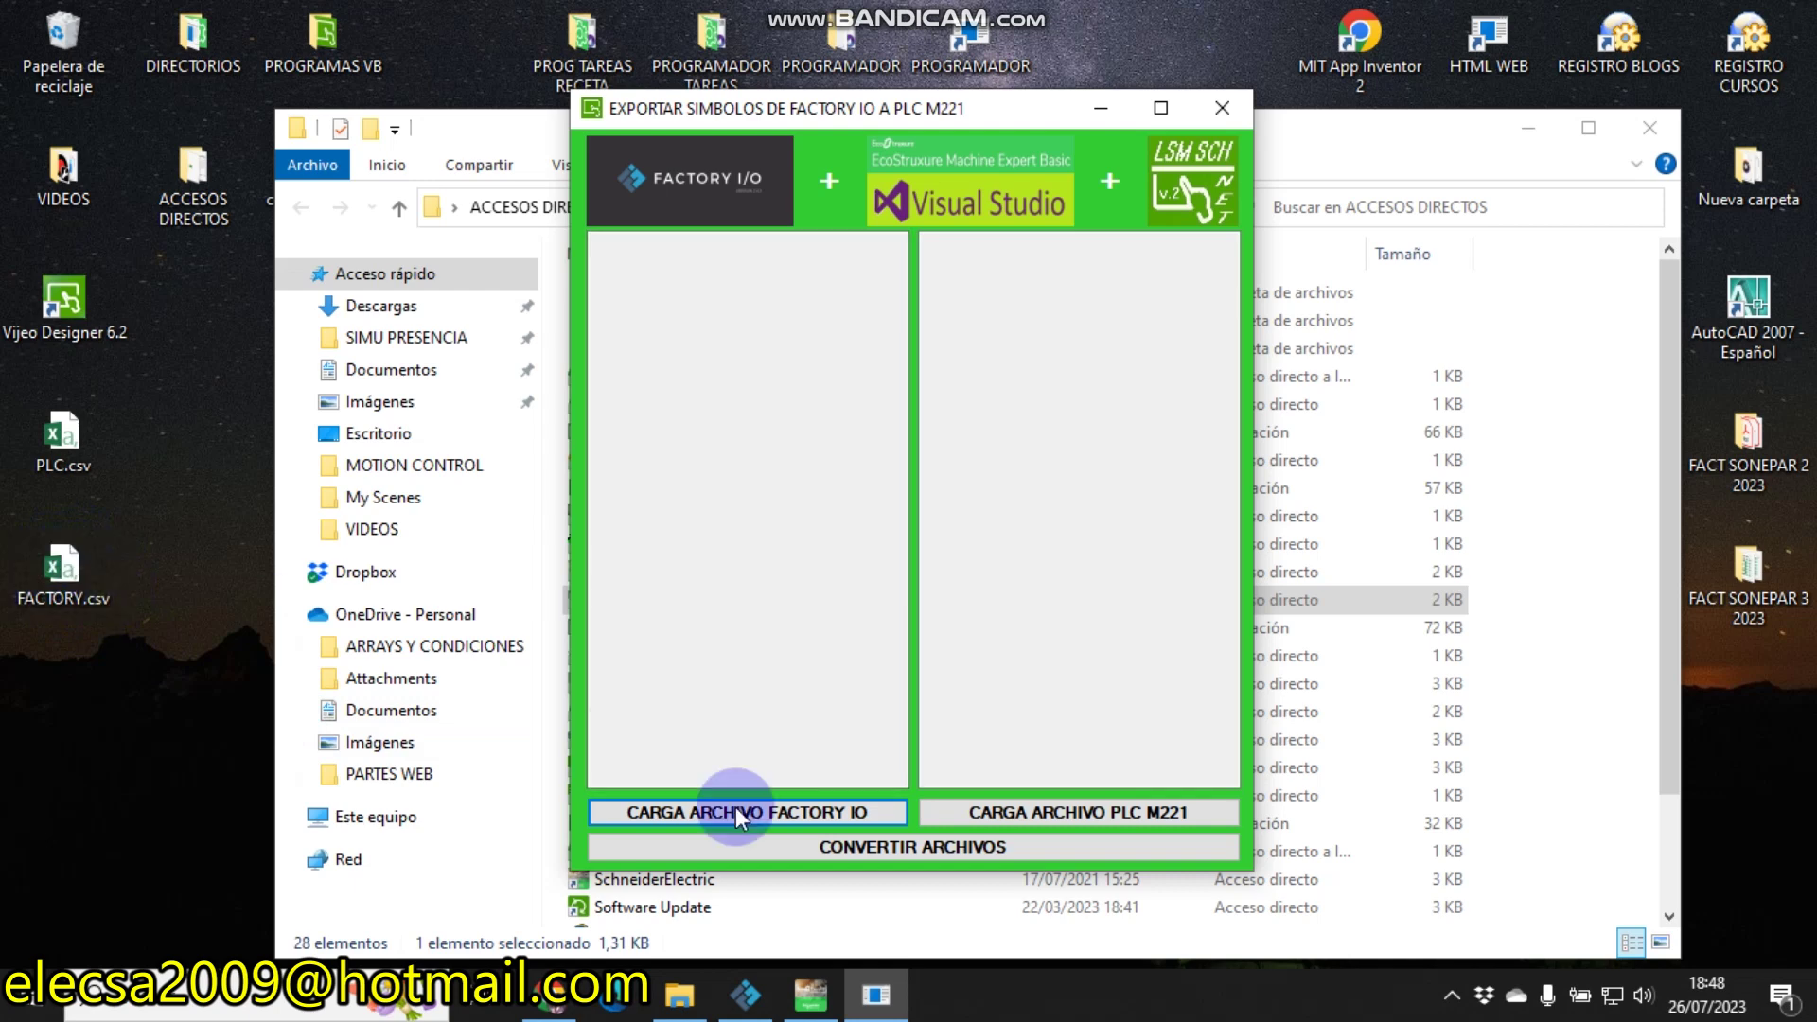
click(798, 820)
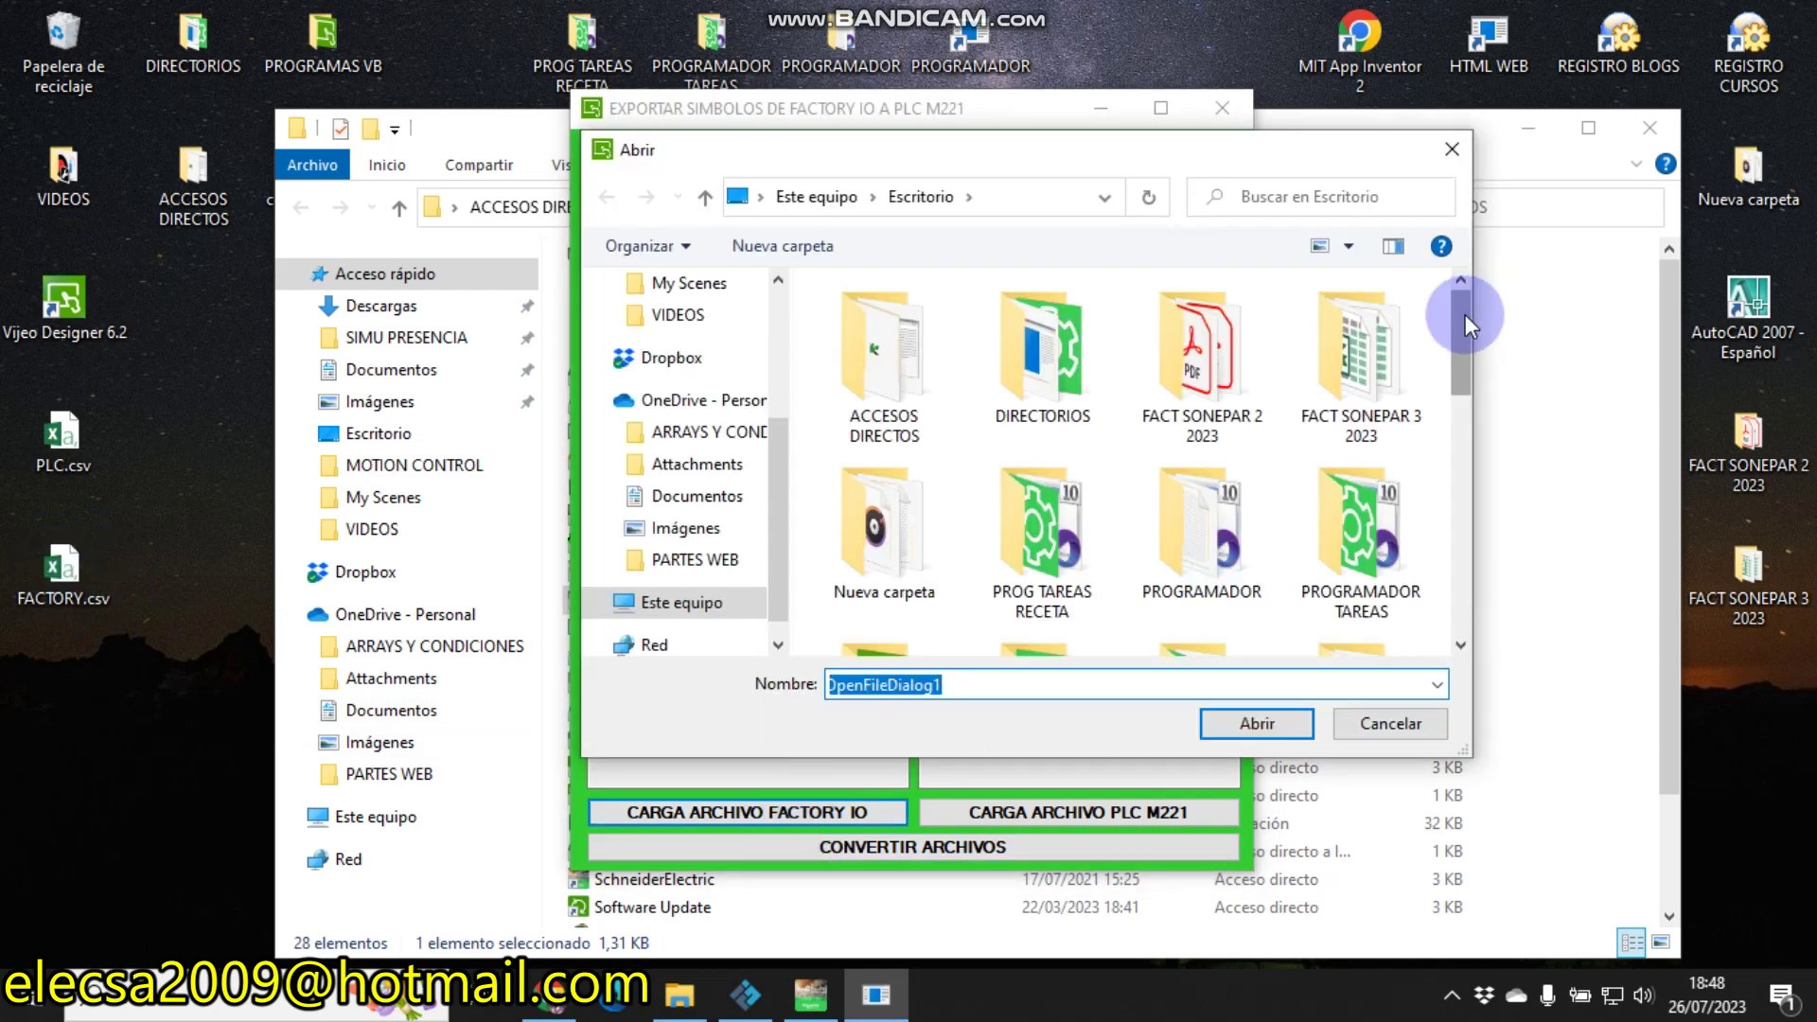
drag(1465, 322, 1466, 422)
click(1178, 484)
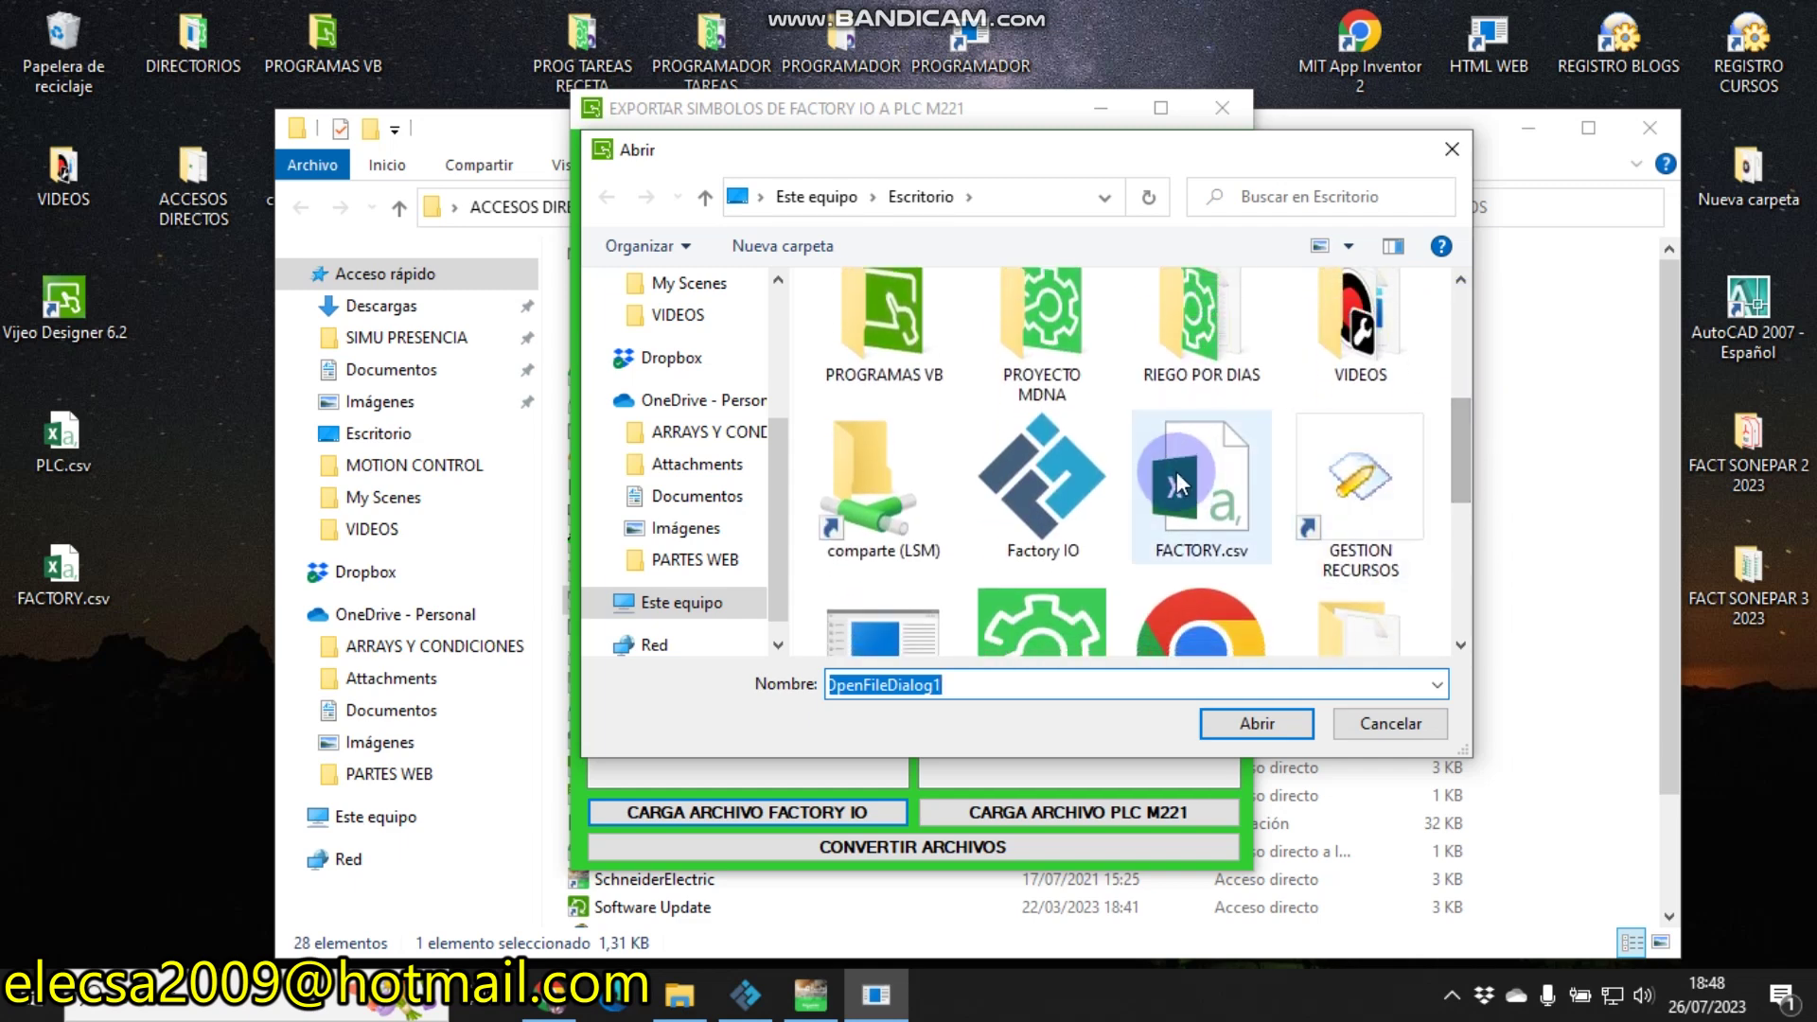
double_click(1178, 480)
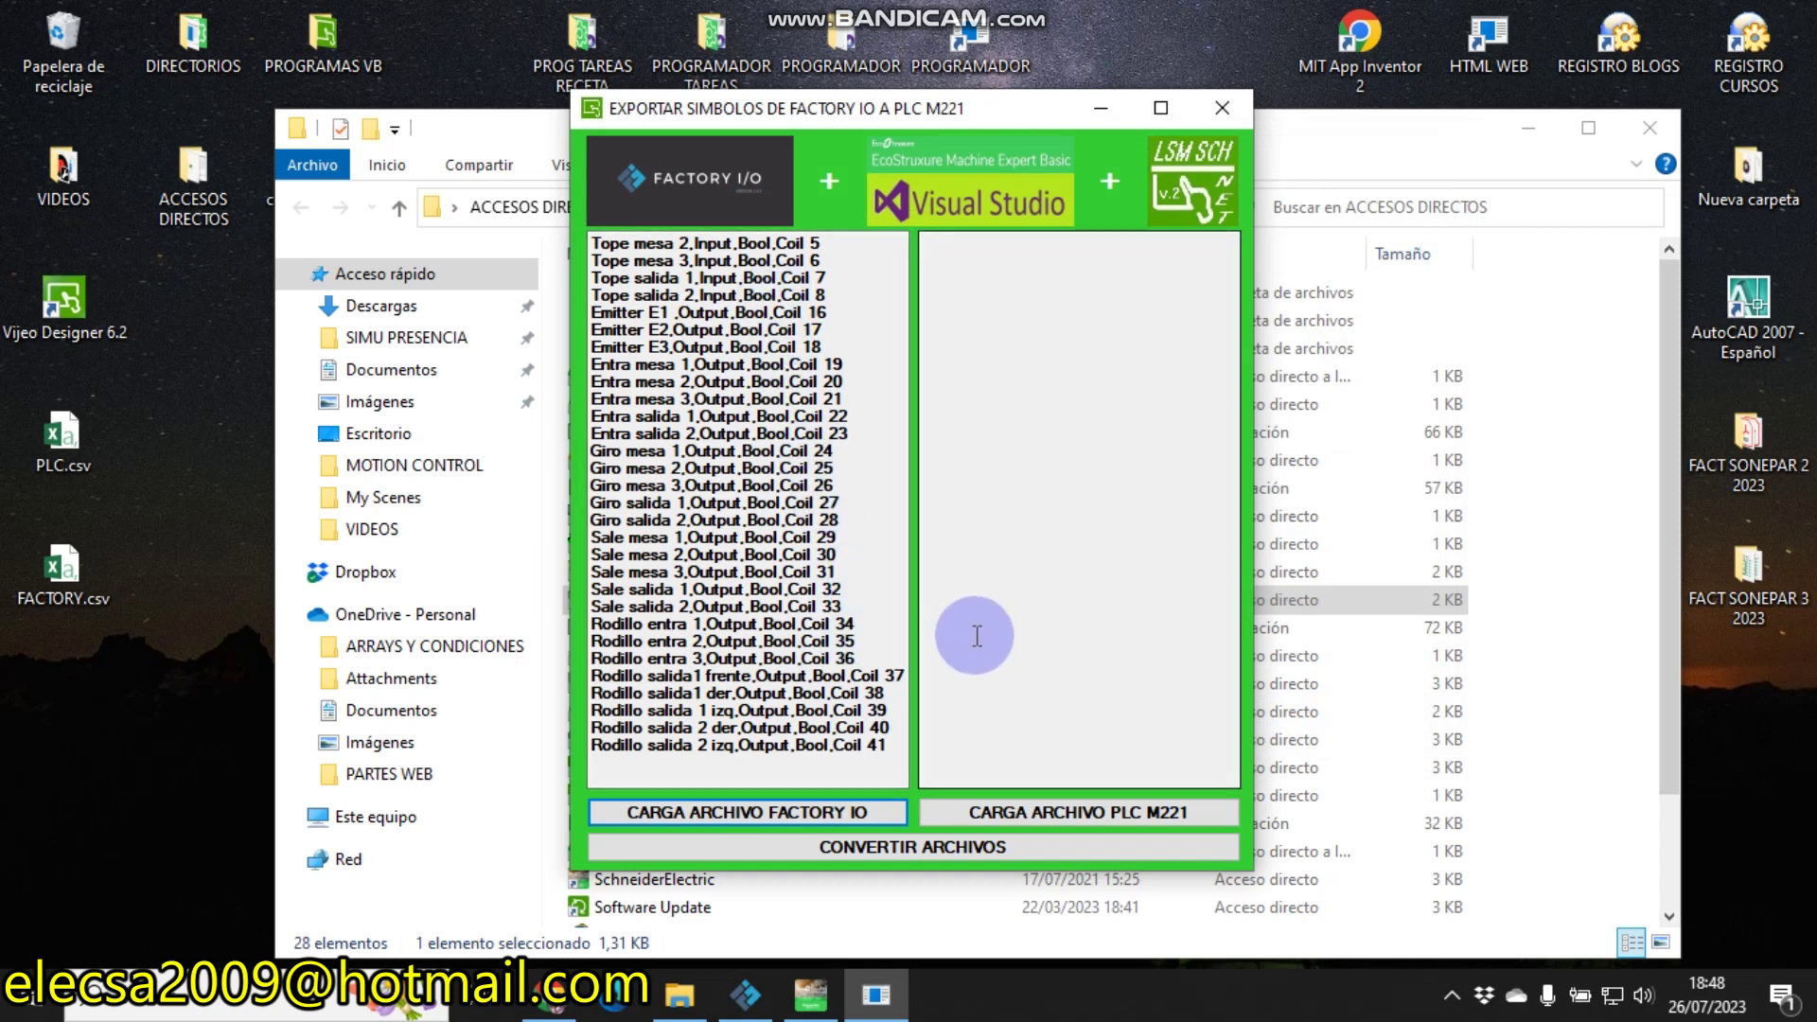
- Load PLC.csv from the desktop into the converter as the PLC M221 file
click(1105, 810)
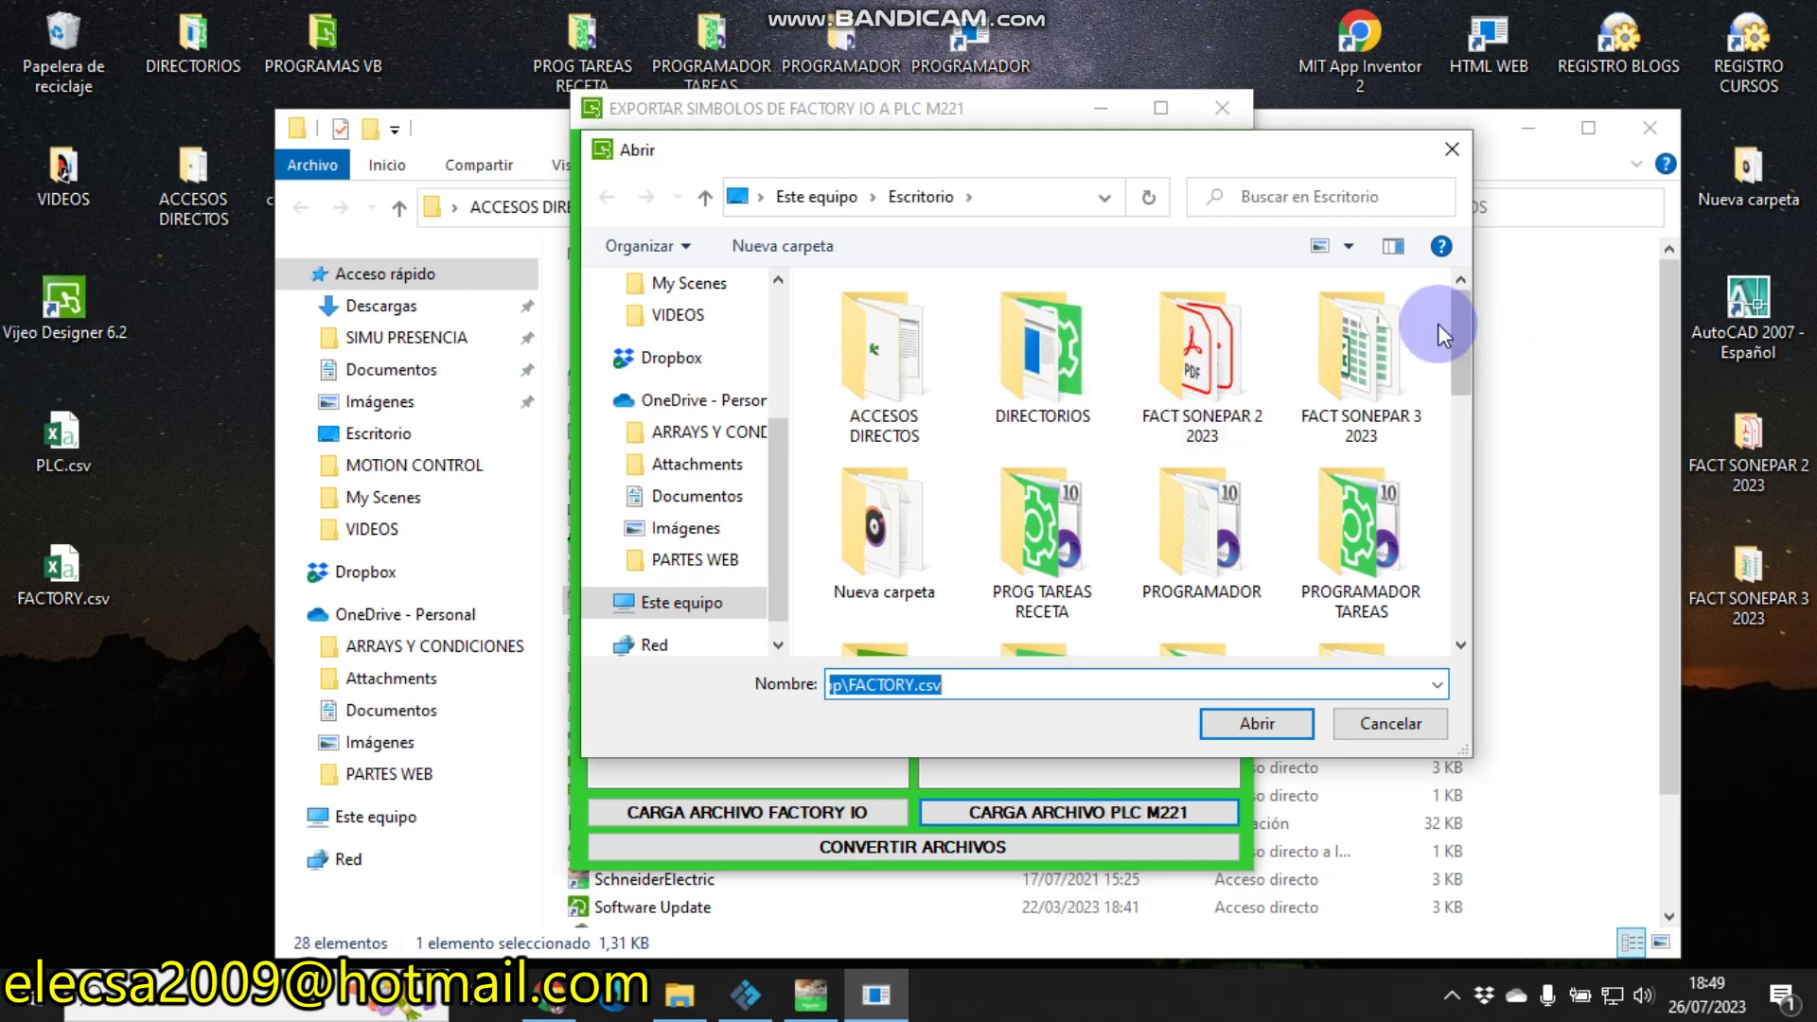
drag(1458, 324, 1462, 528)
double_click(884, 497)
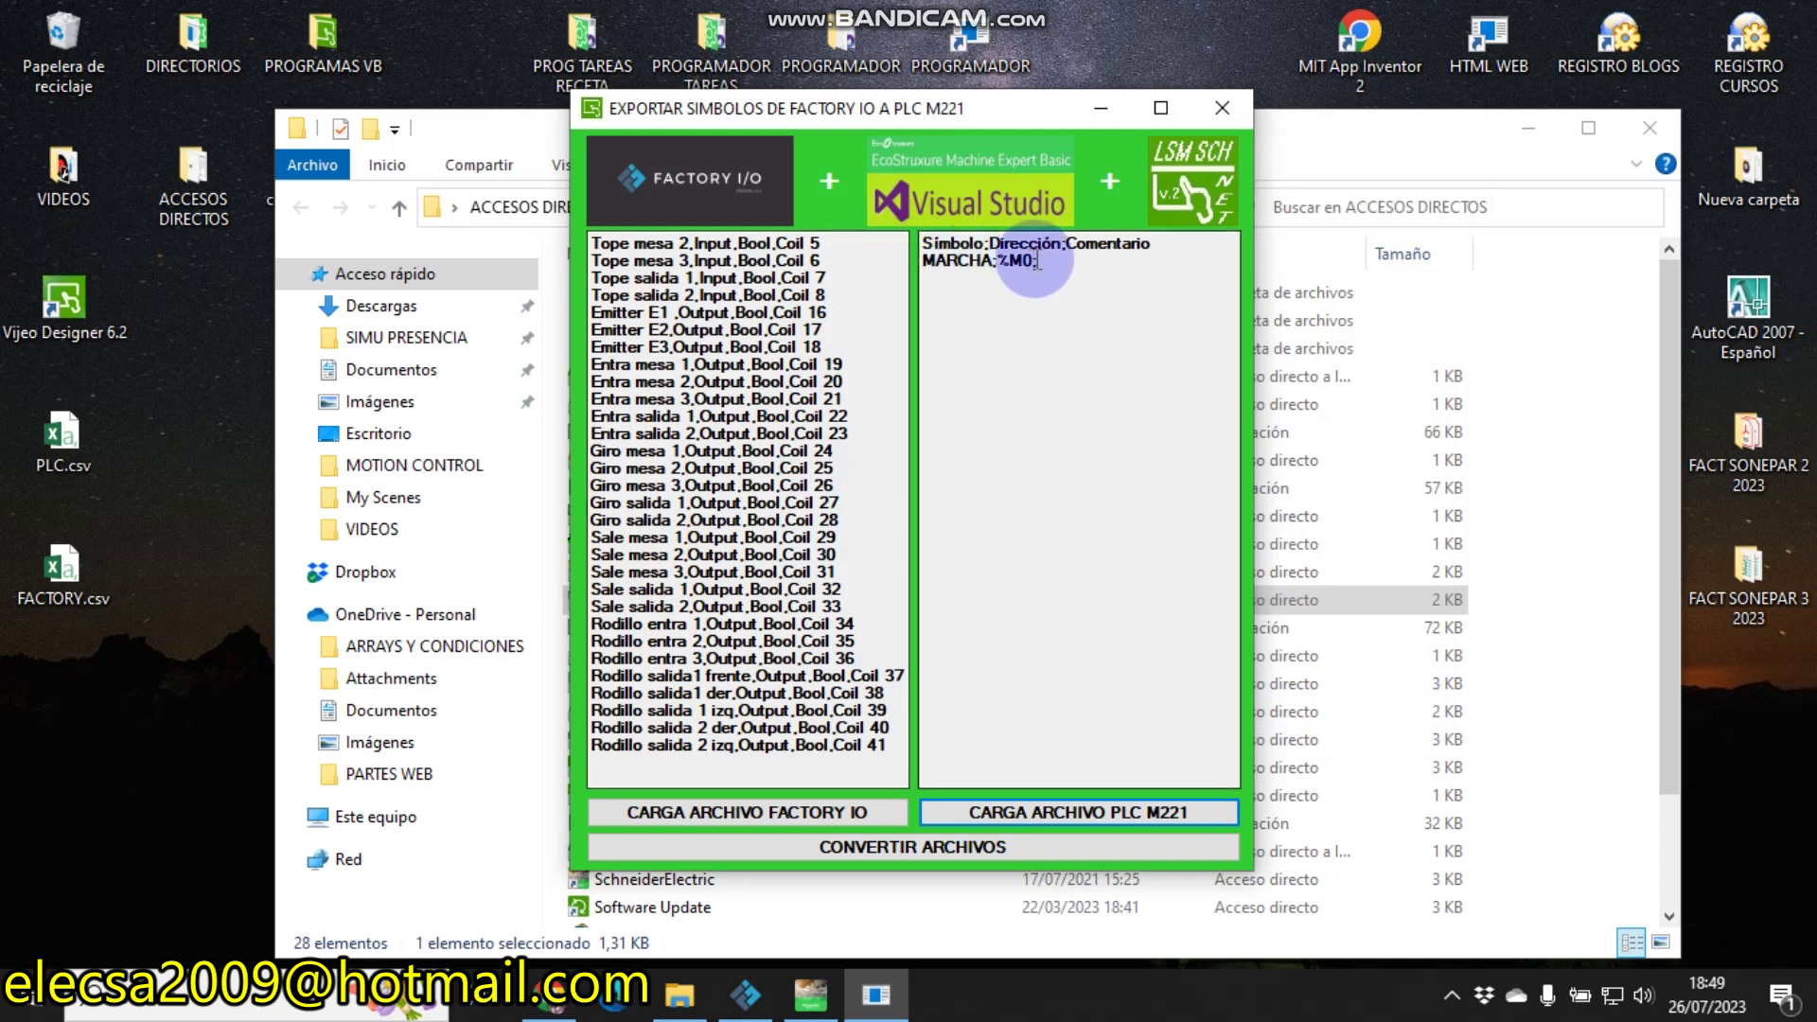
- Convert the two loaded files into an M221 symbol file, and close the converter and the ACCESOS DIRECTOS folder
click(923, 851)
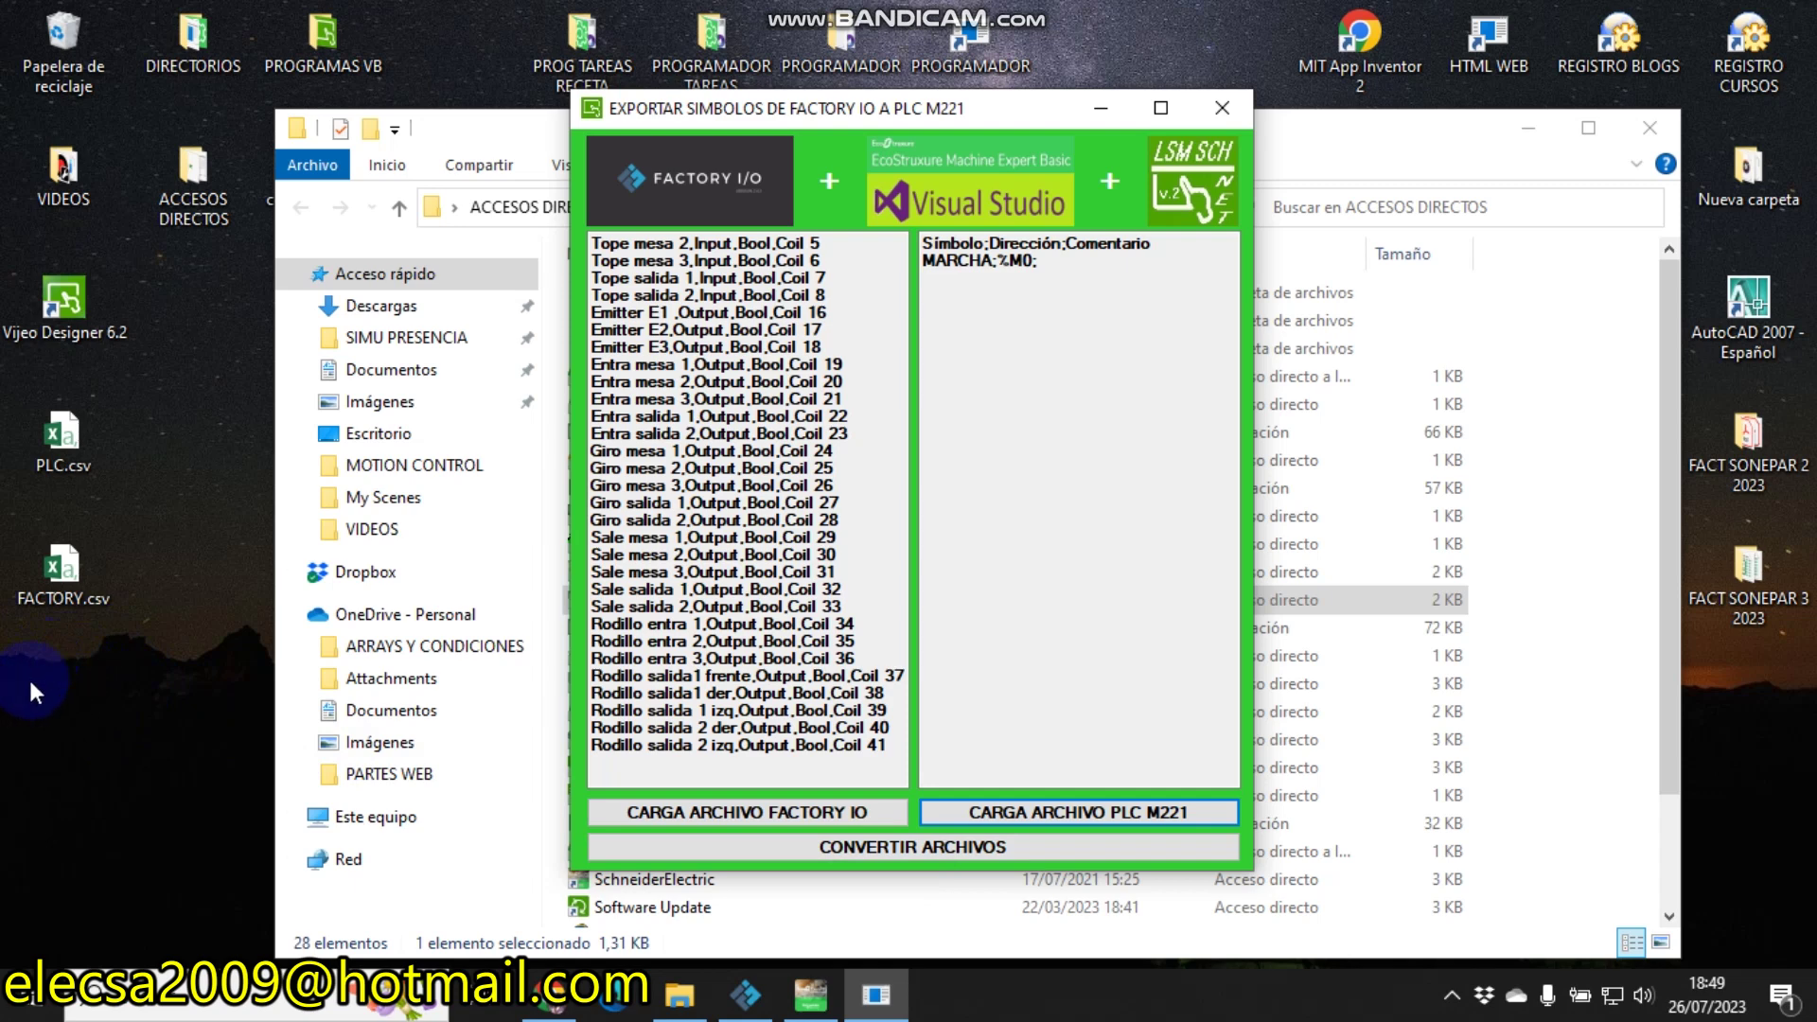
click(907, 844)
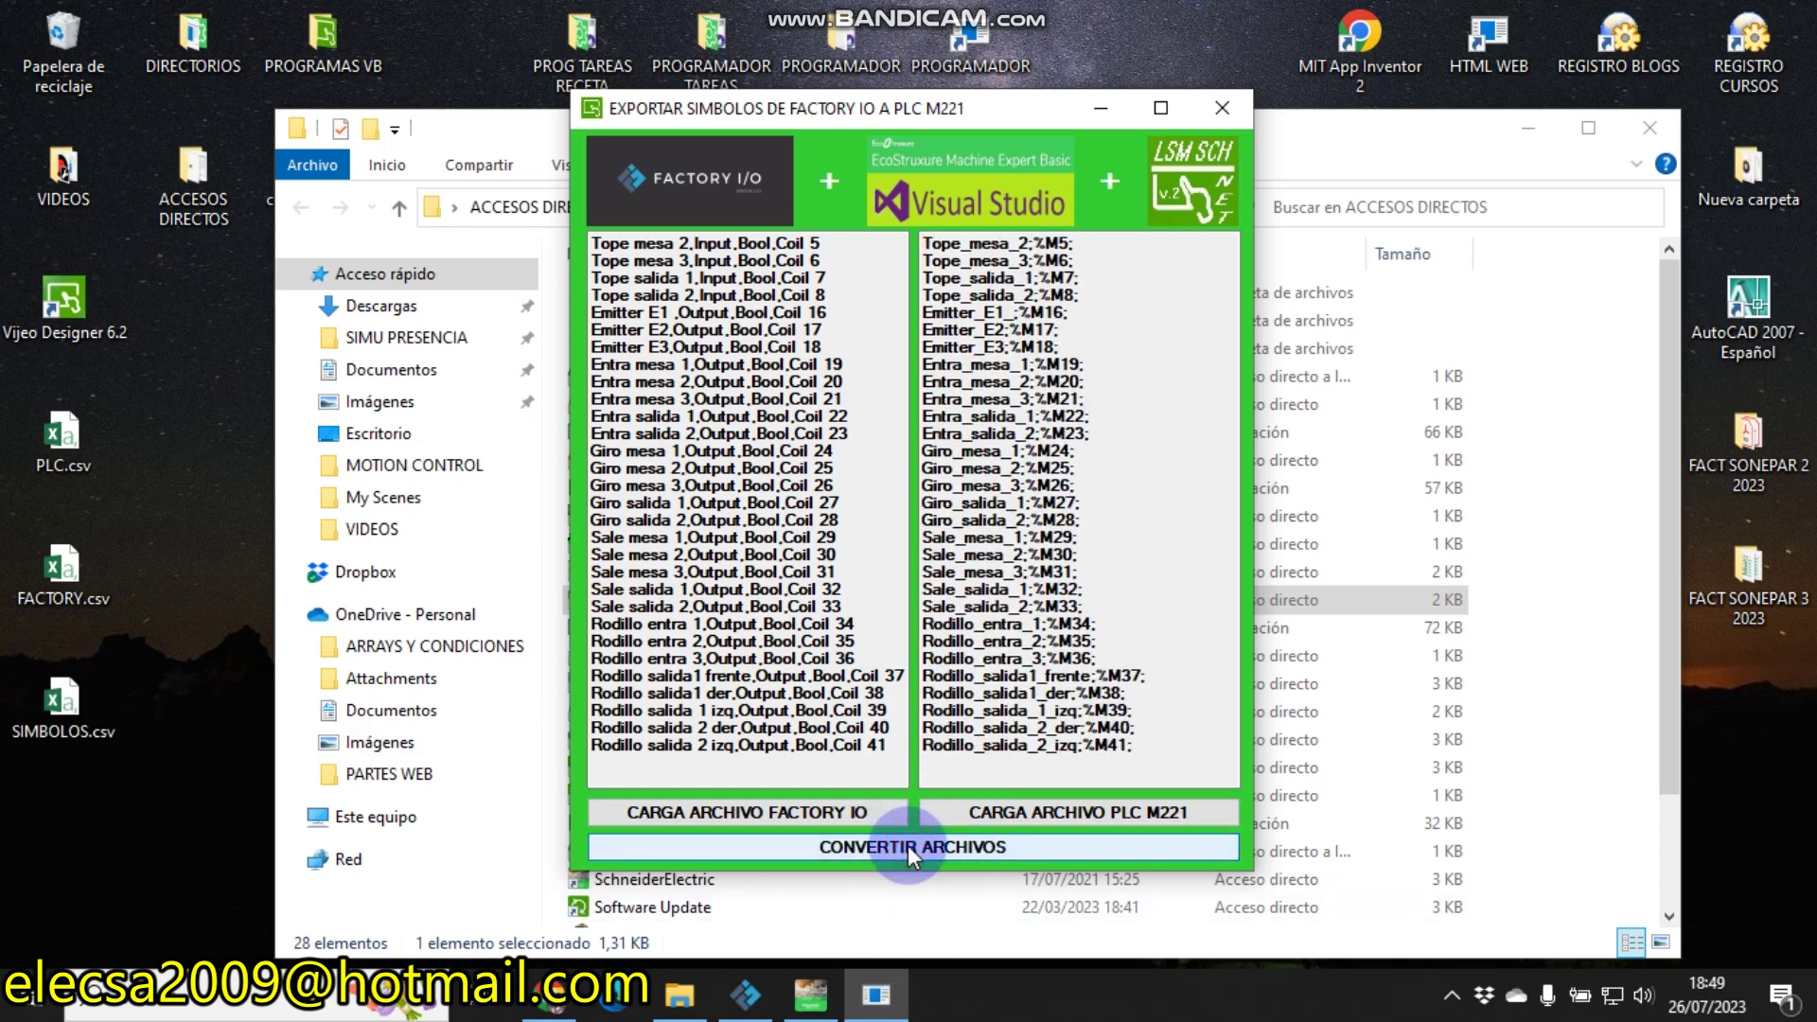
click(77, 719)
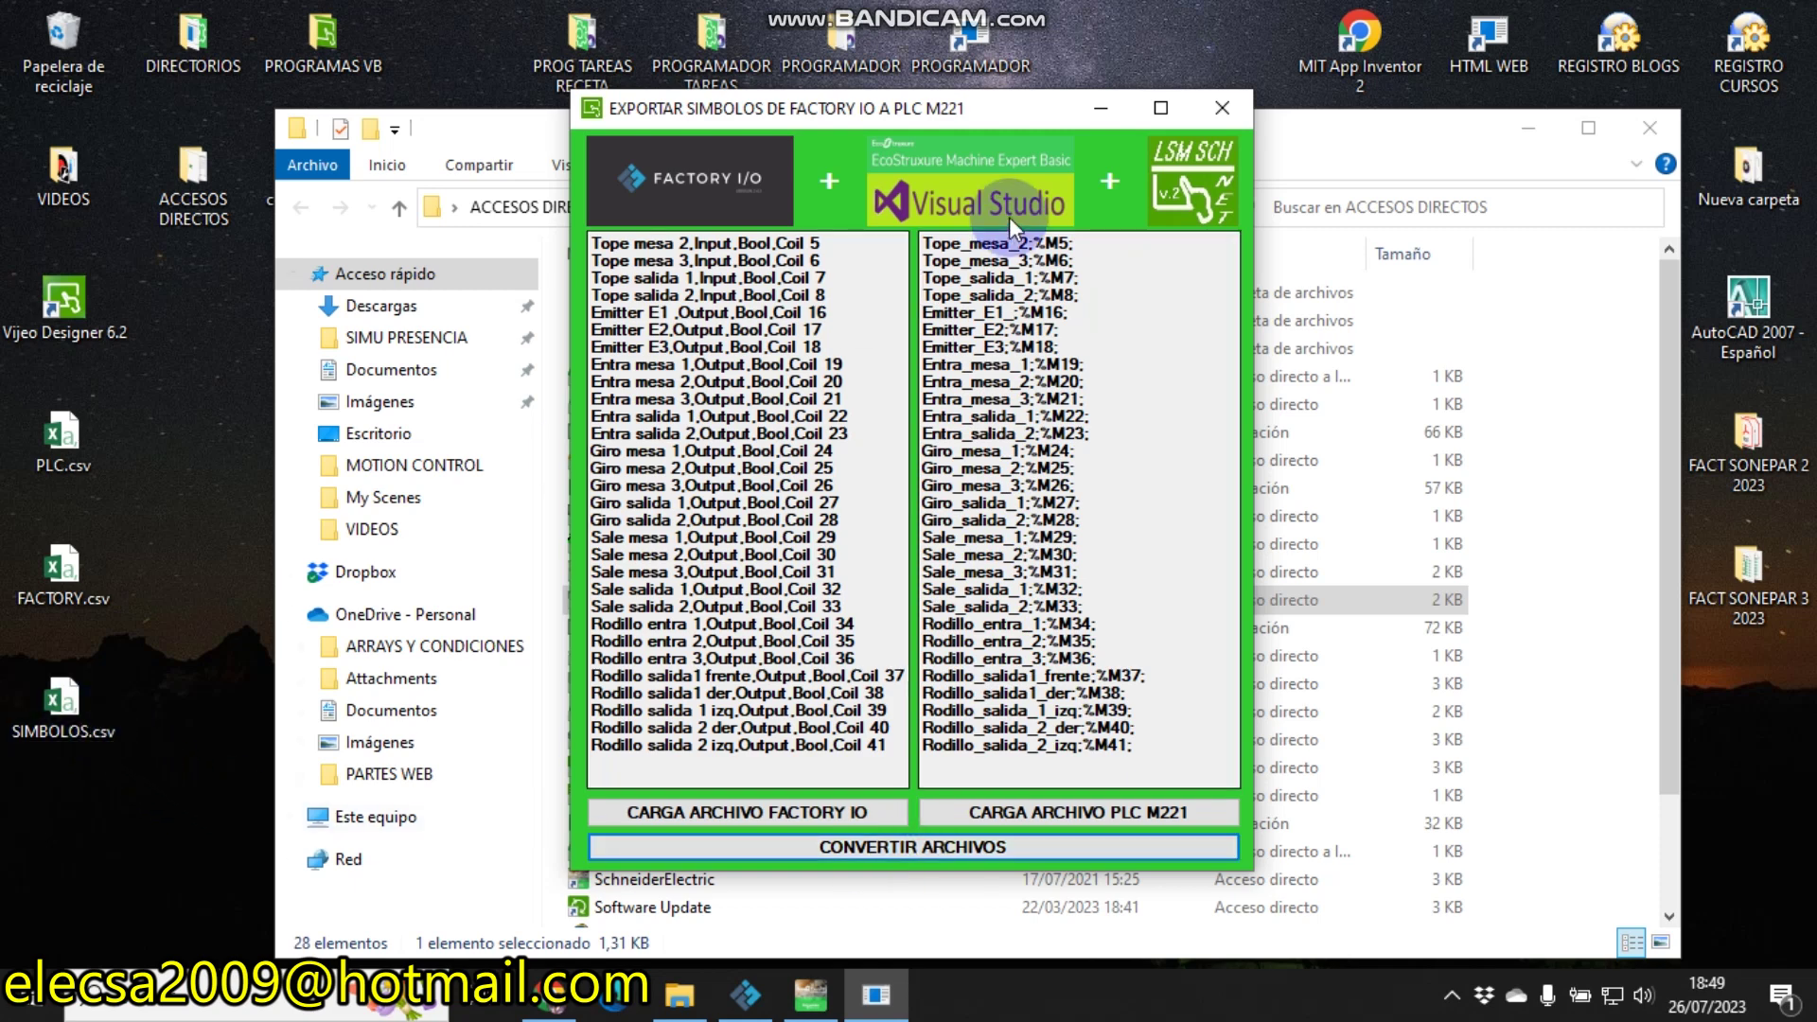
click(814, 426)
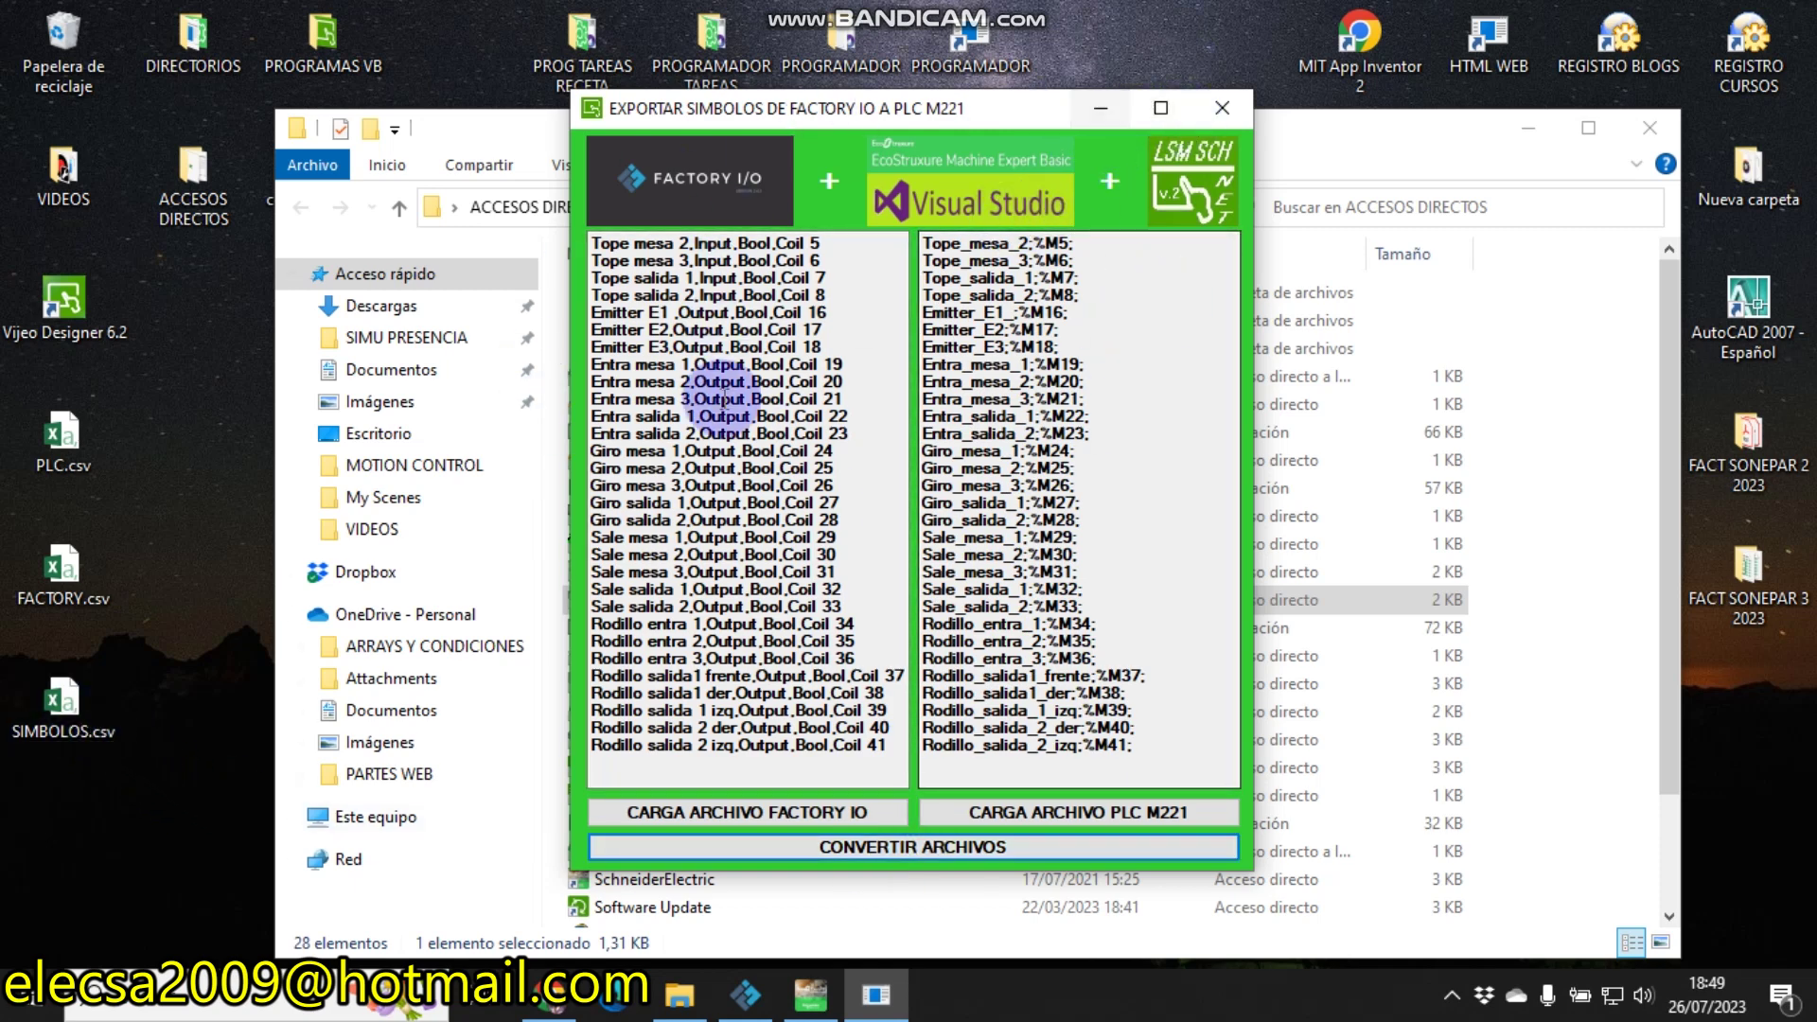
click(1225, 117)
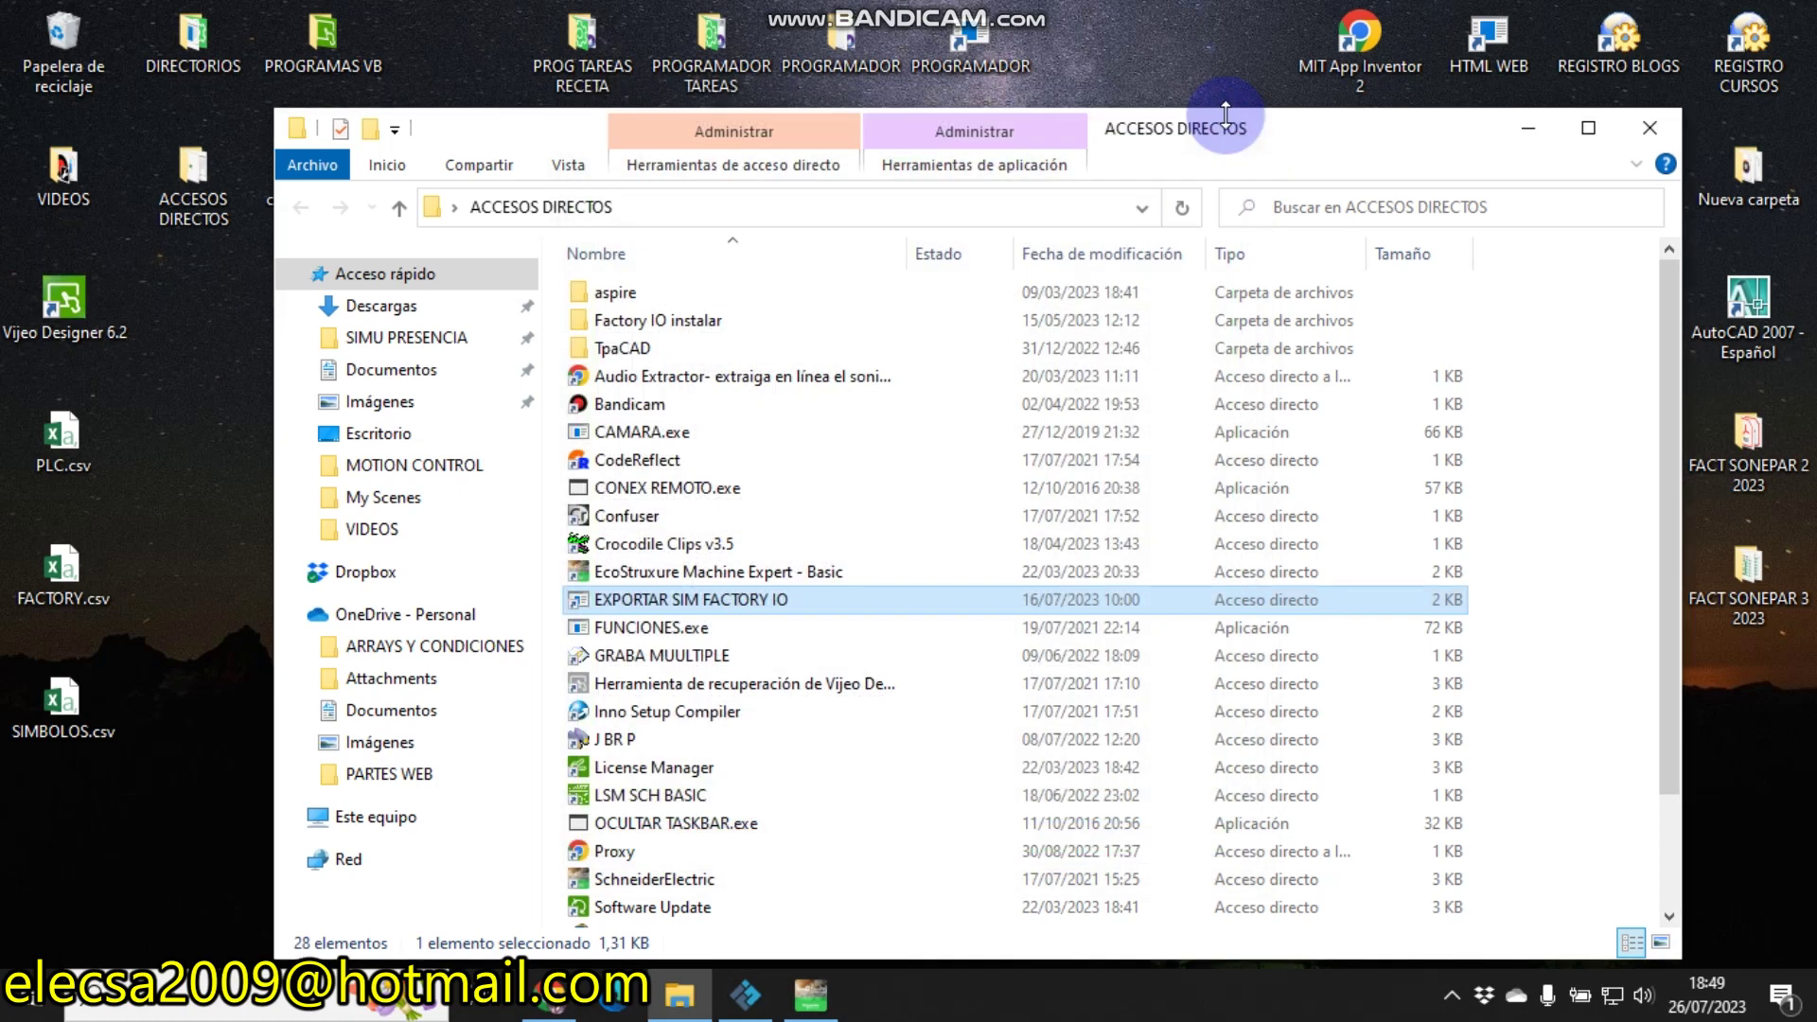
click(1665, 123)
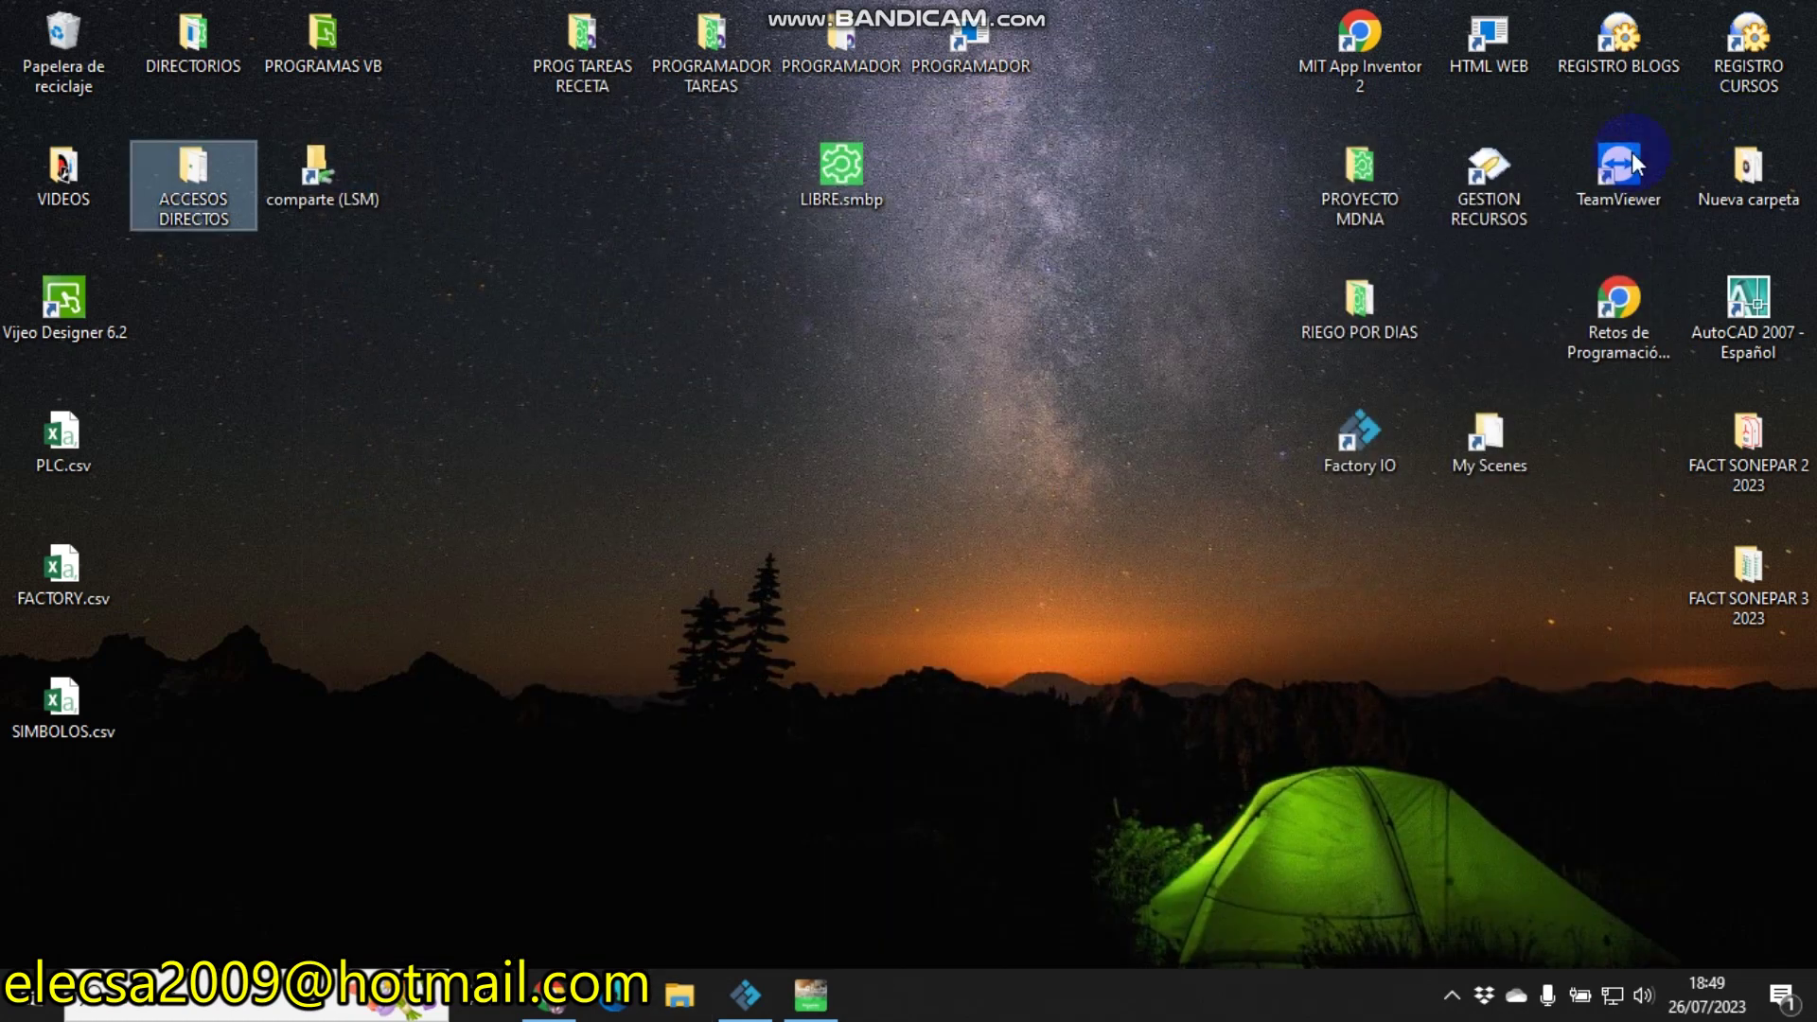
- Switch to Machine Expert - Basic and import SIMBOLOS.csv from the desktop into the LIBRE project's symbol list
click(821, 1005)
click(1621, 712)
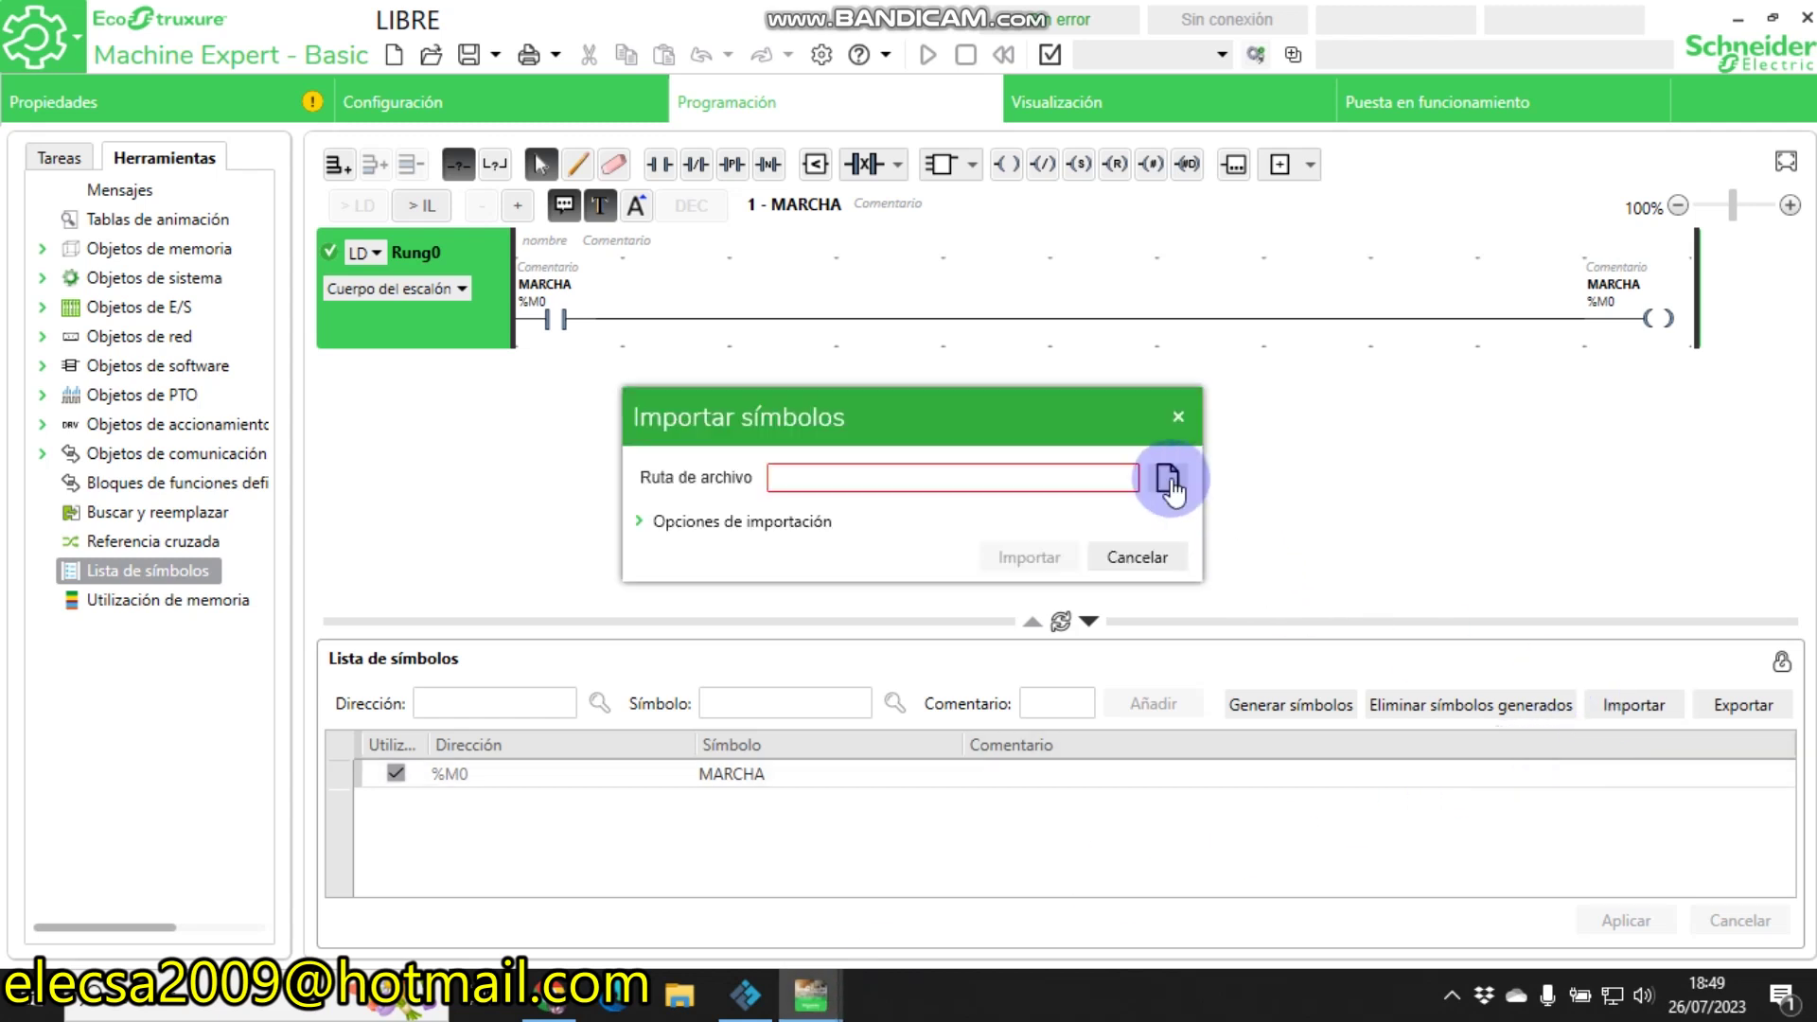
click(1170, 481)
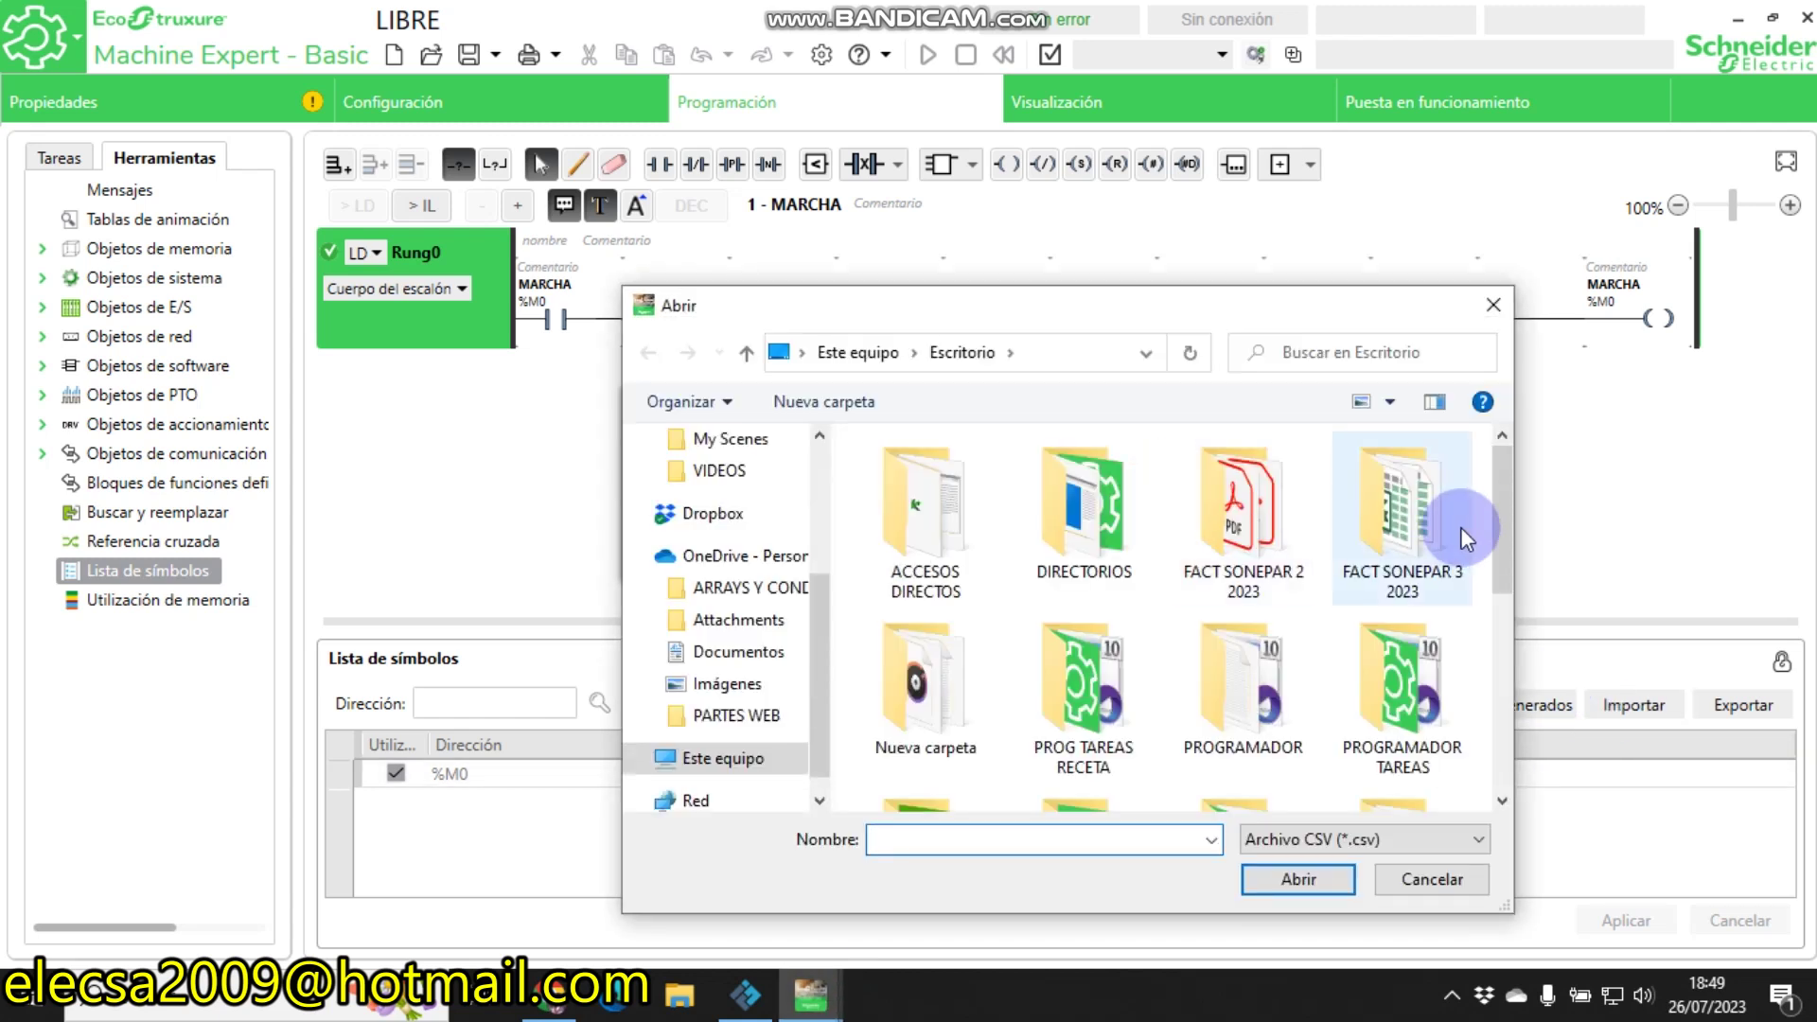
drag(1508, 486, 1512, 696)
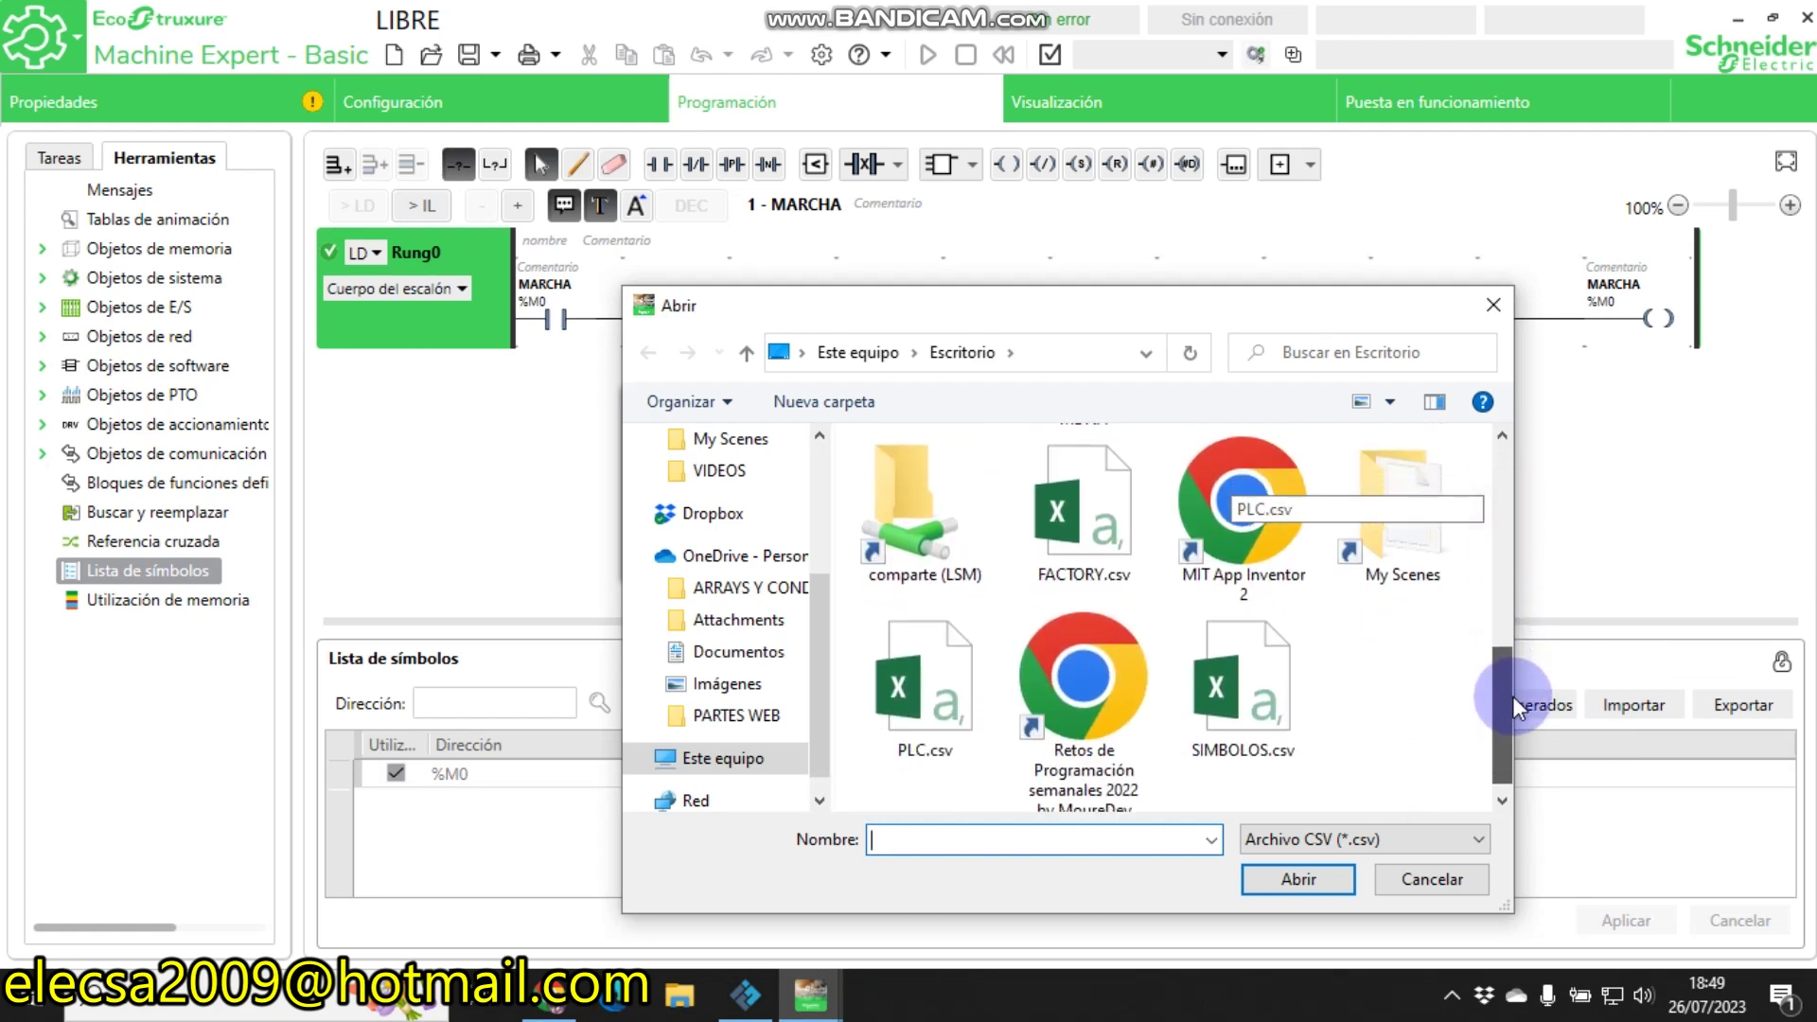
double_click(1243, 680)
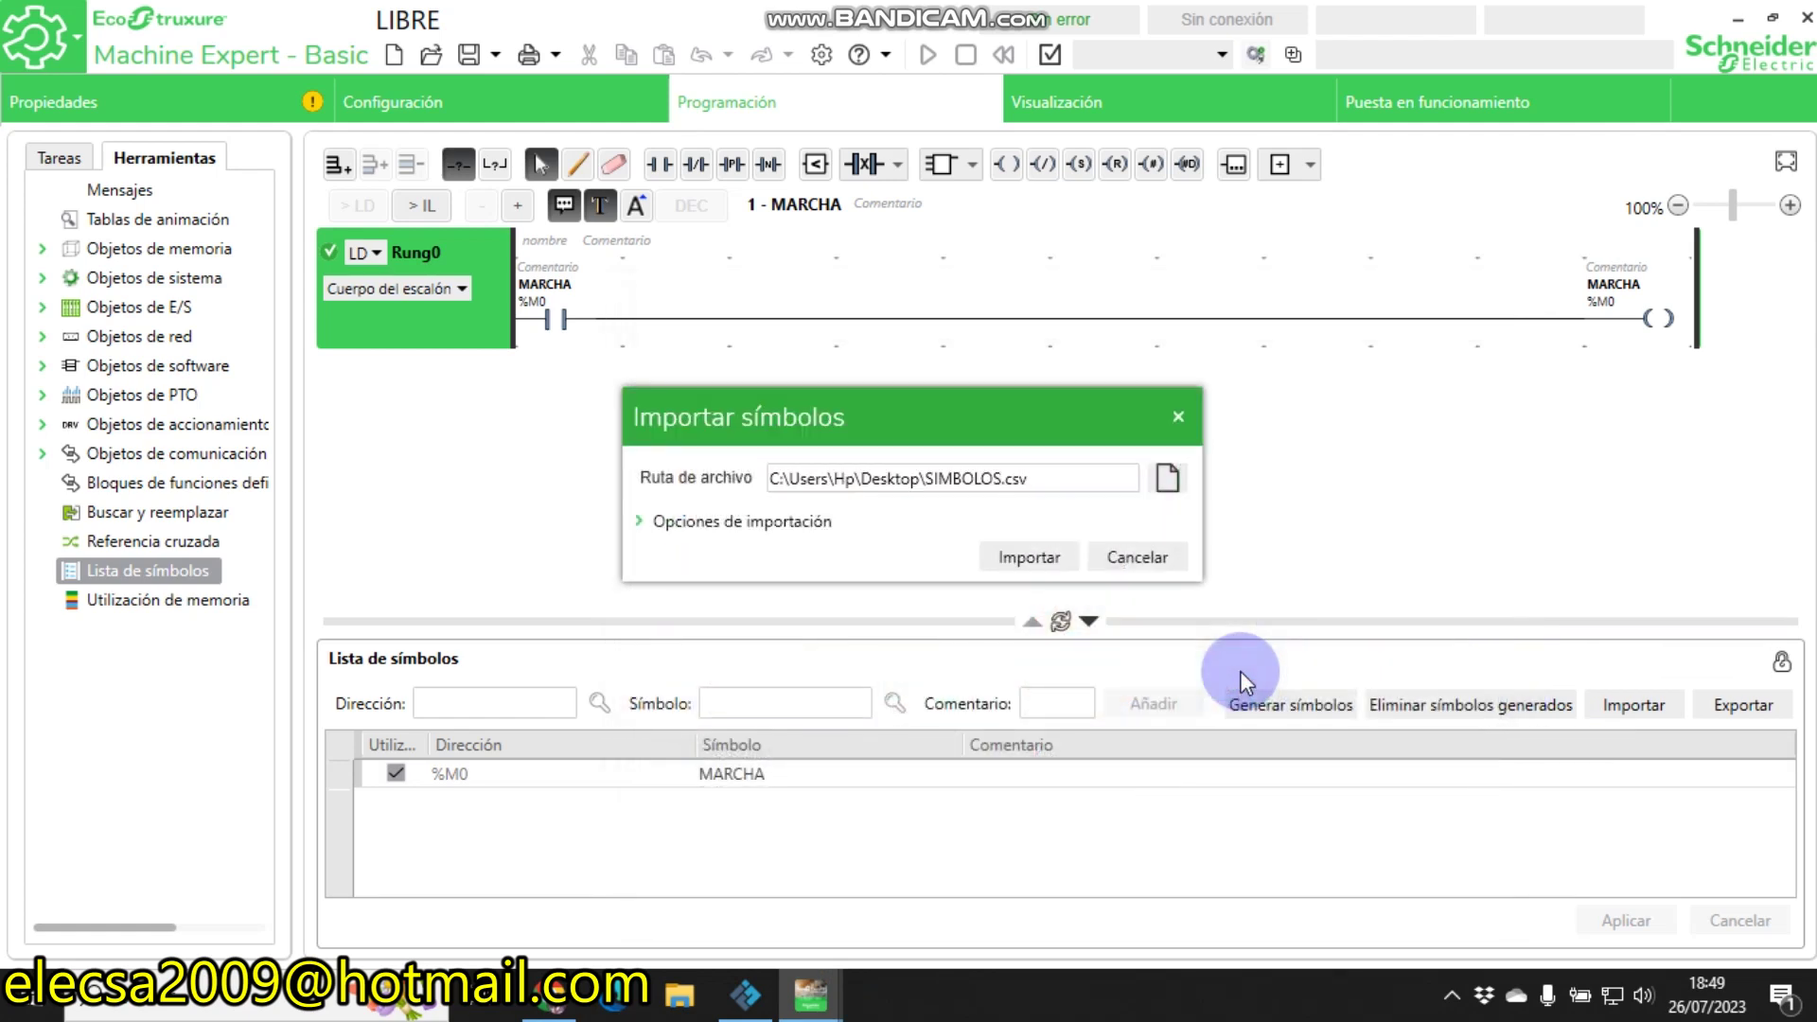
click(1024, 558)
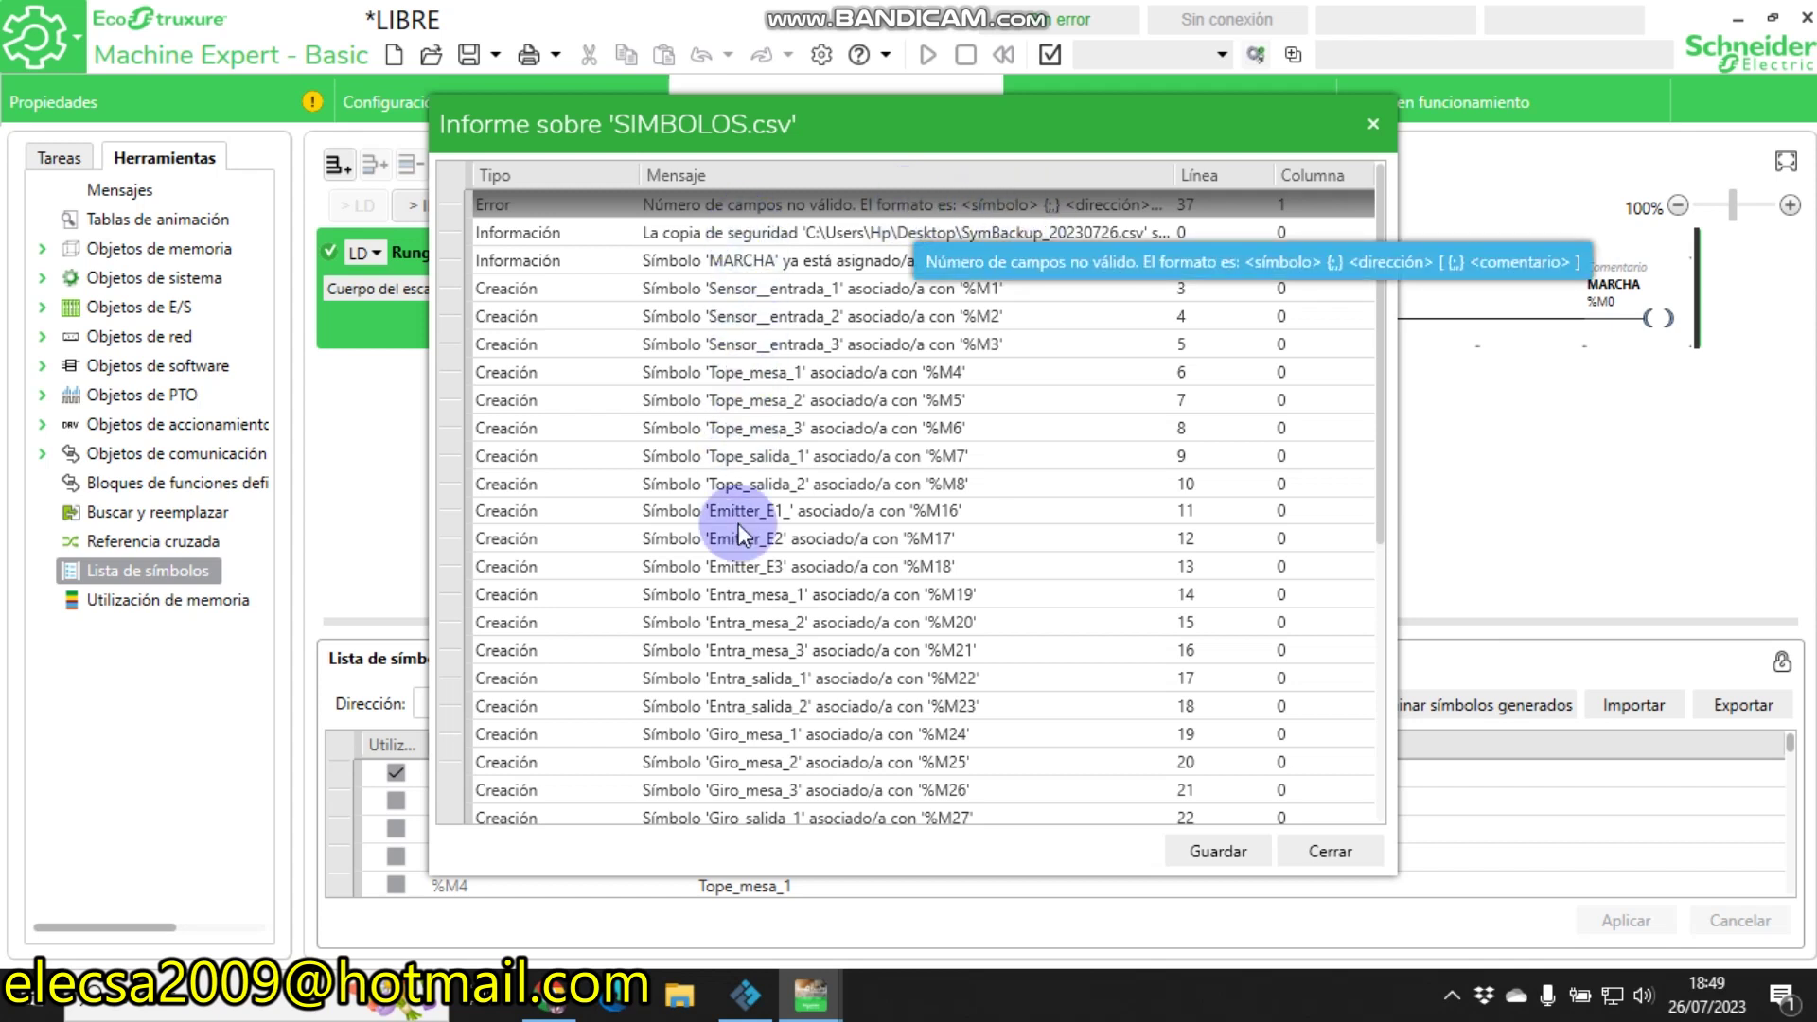
- Close the SIMBOLOS.csv import report and enlarge the symbol list area to show more rows
click(755, 764)
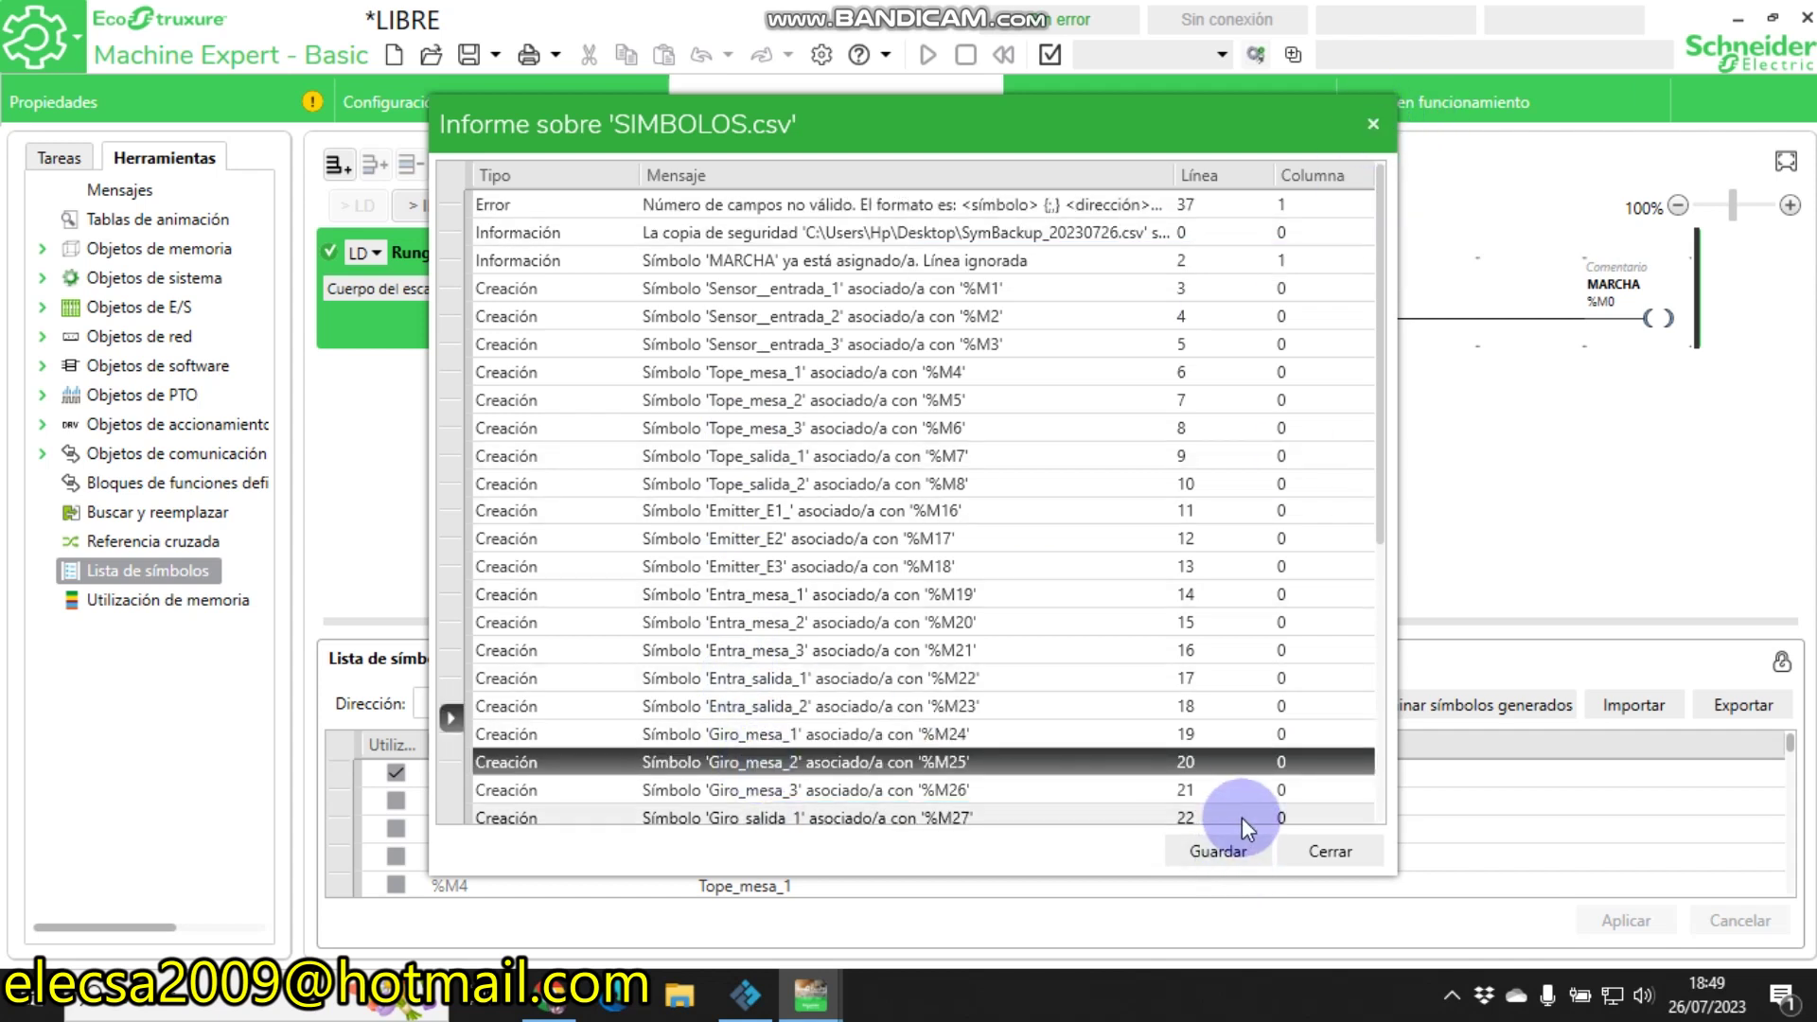
click(1372, 124)
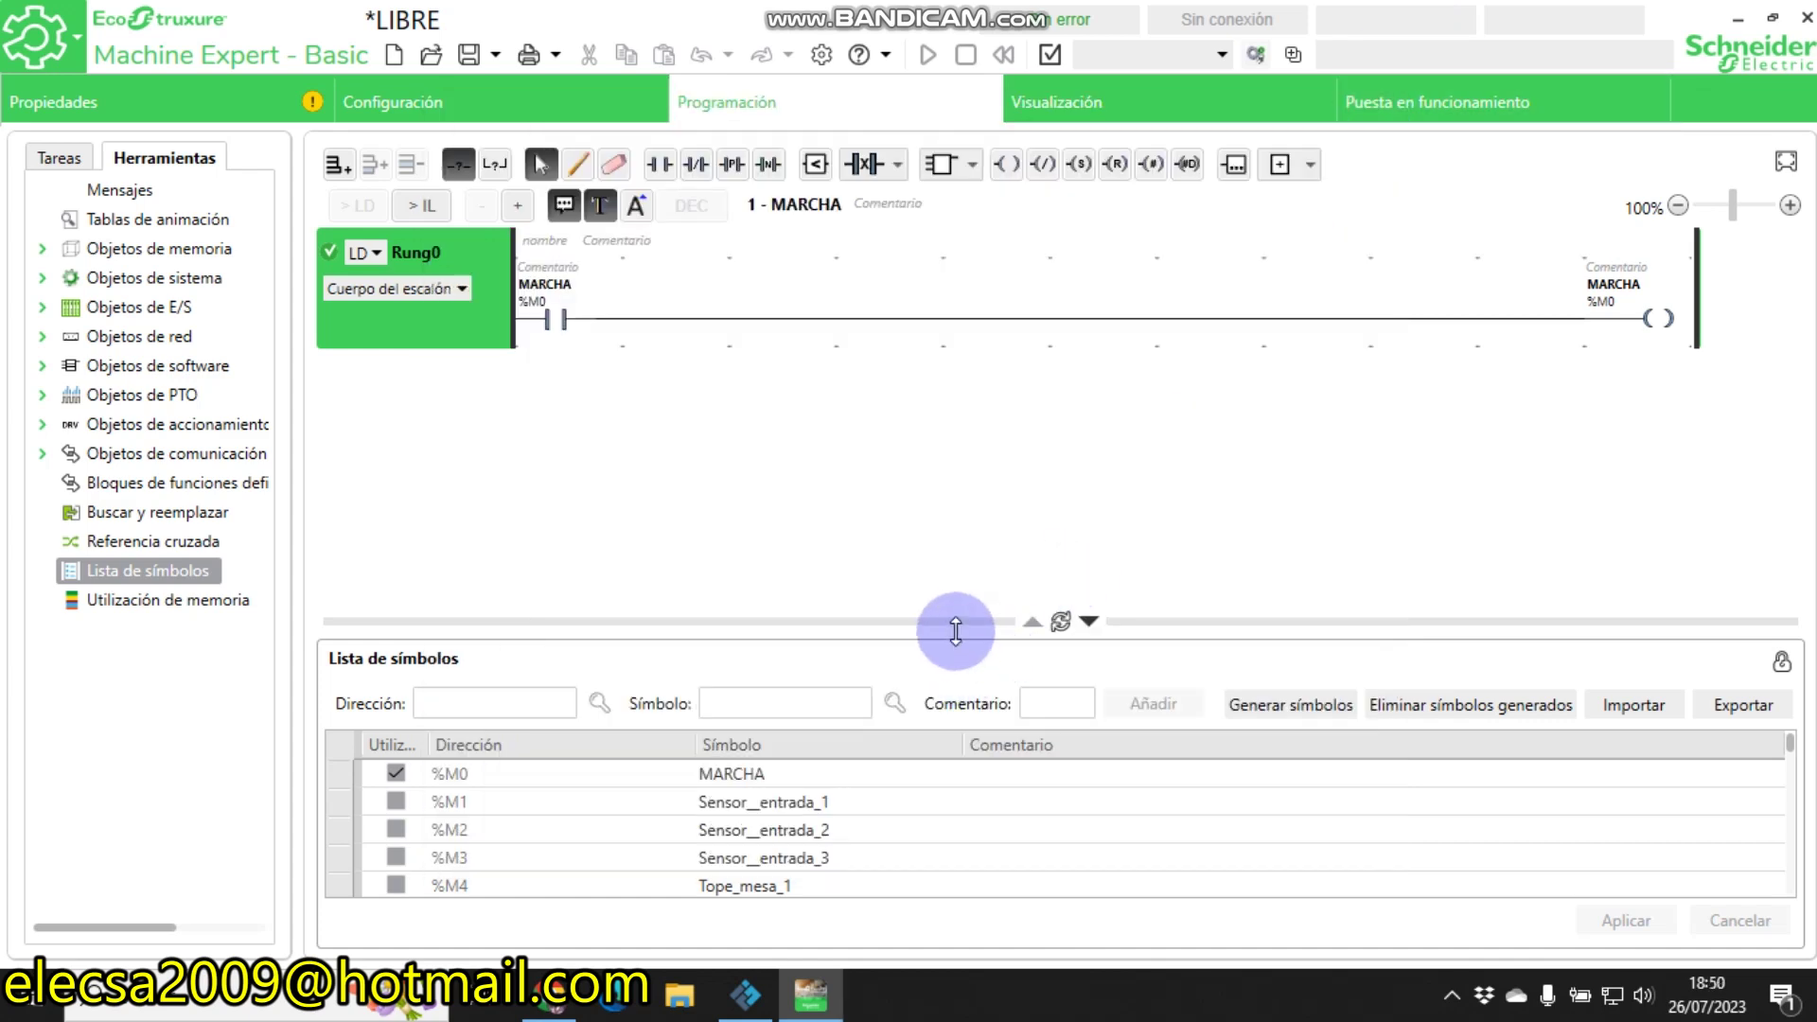
drag(955, 629, 929, 304)
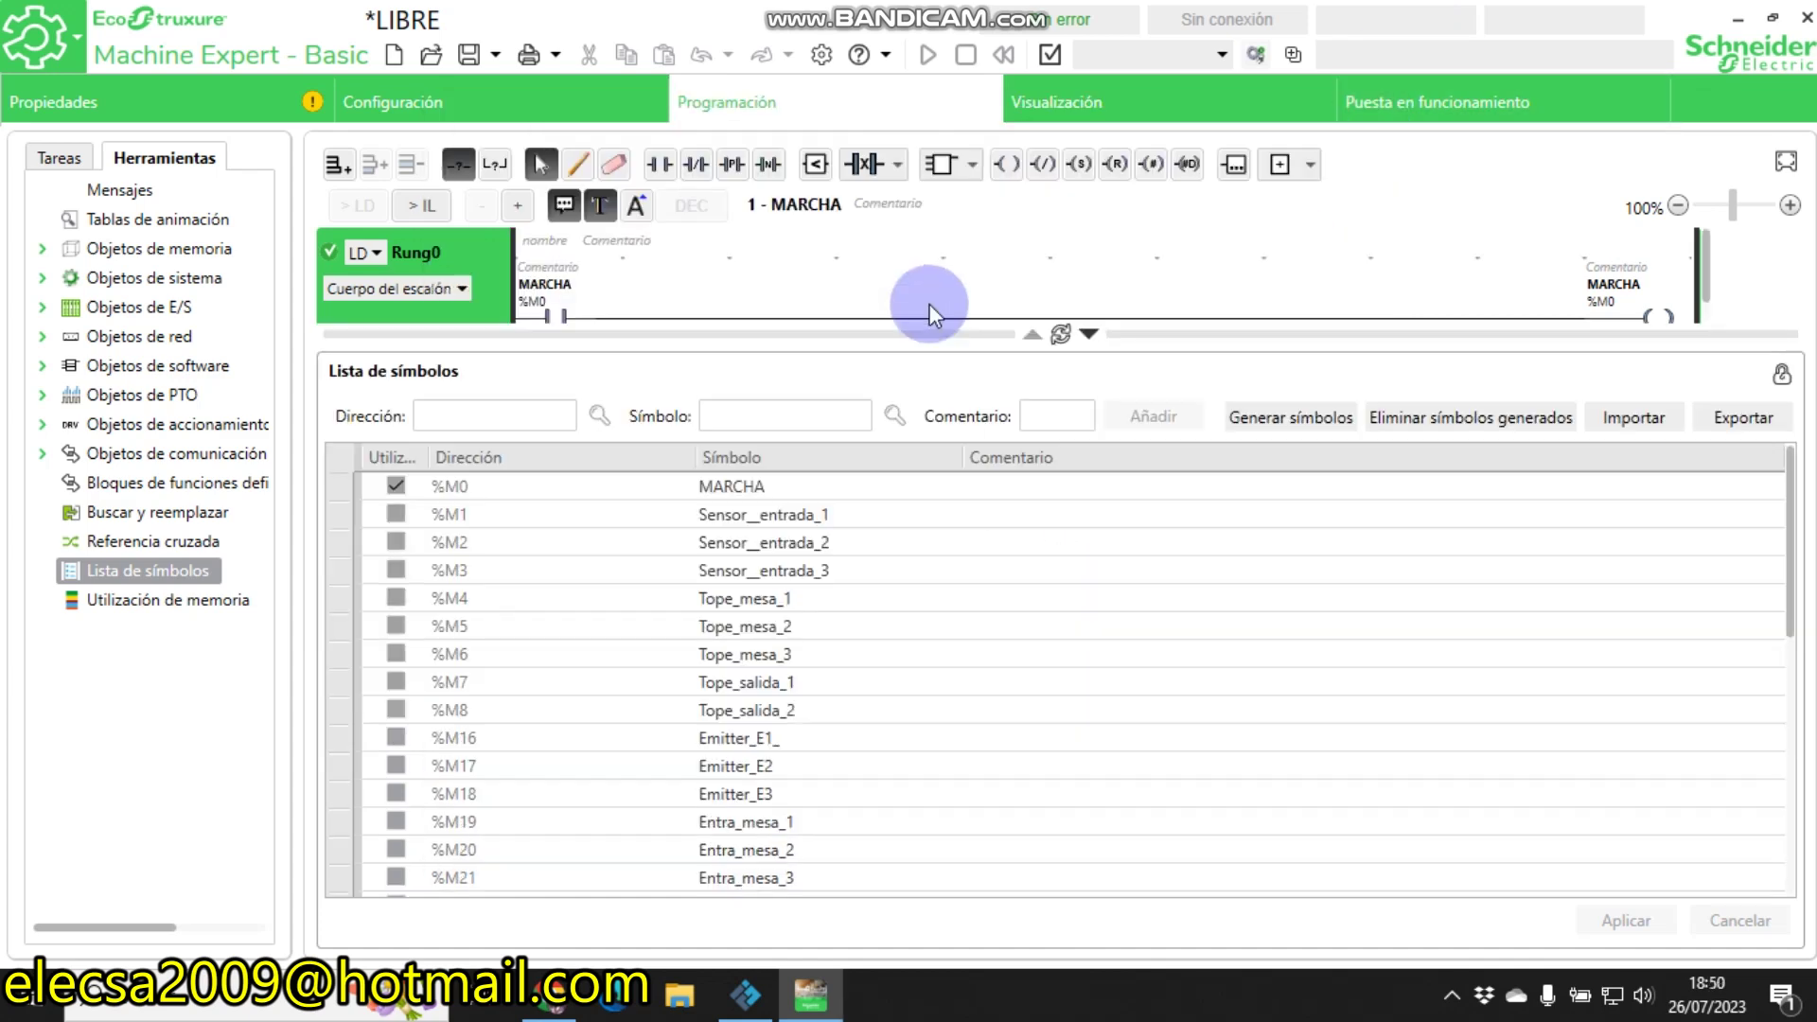
click(1452, 995)
click(1504, 892)
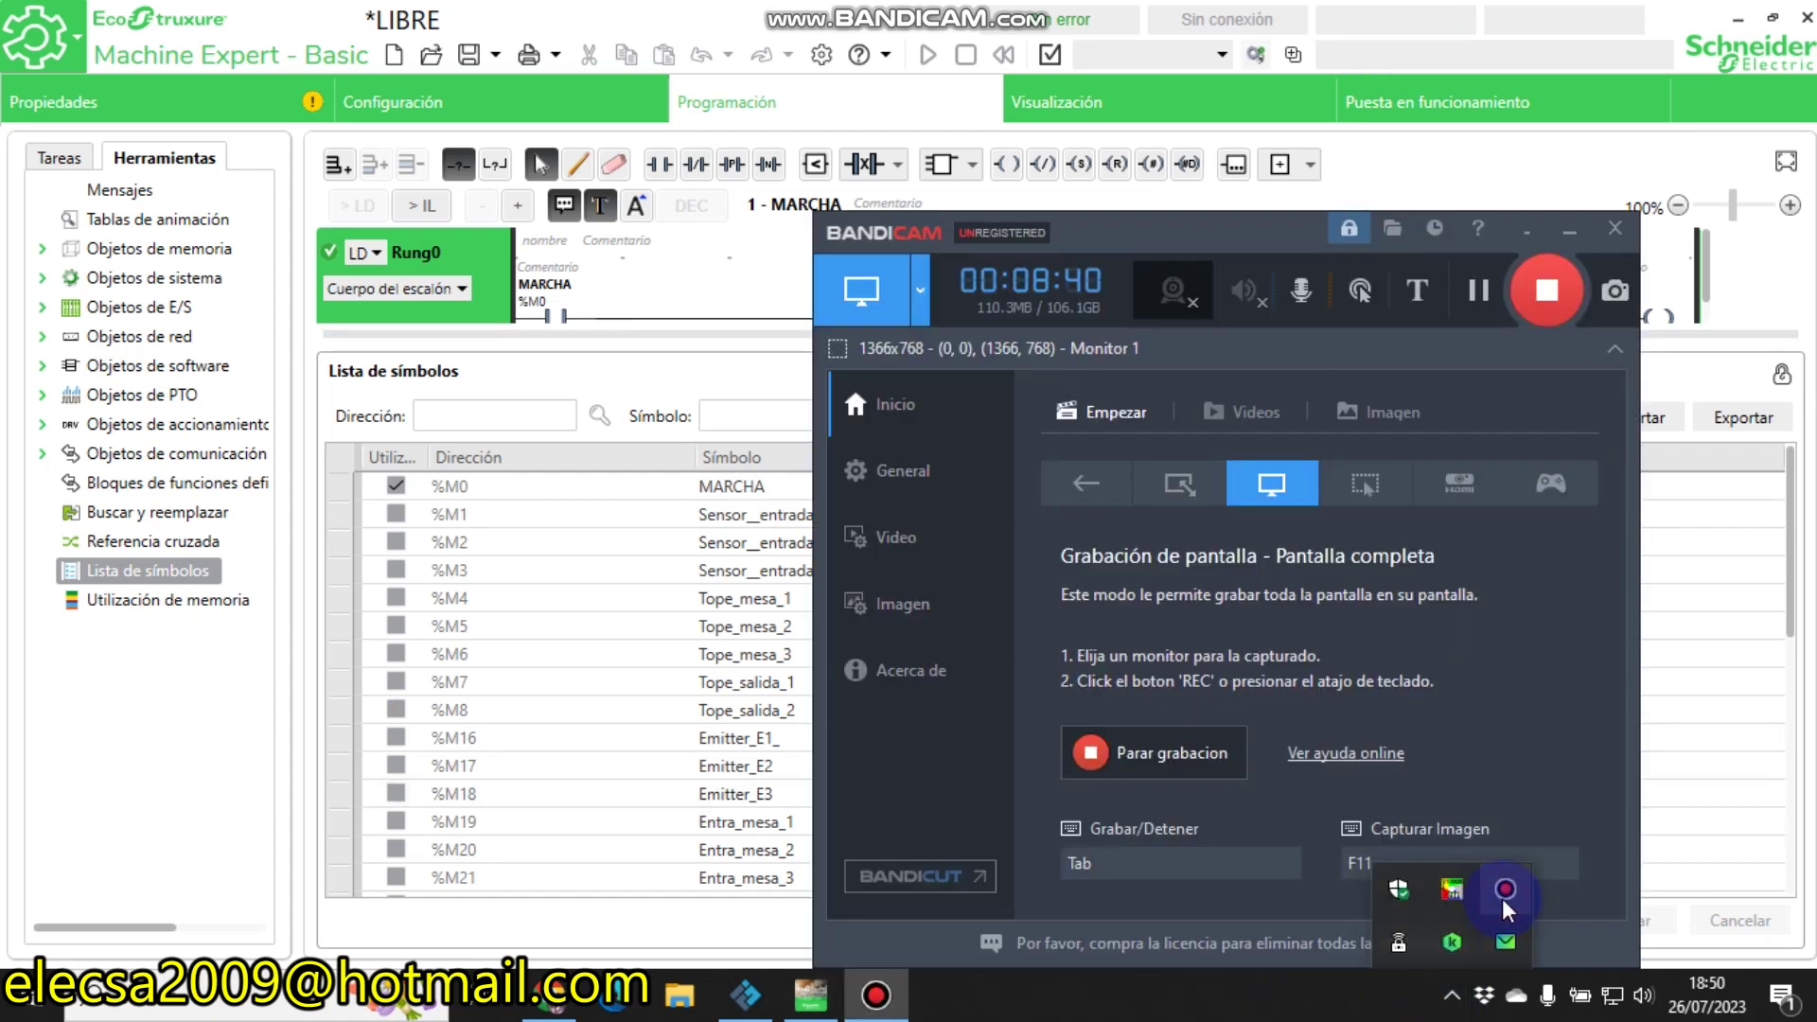
click(1528, 230)
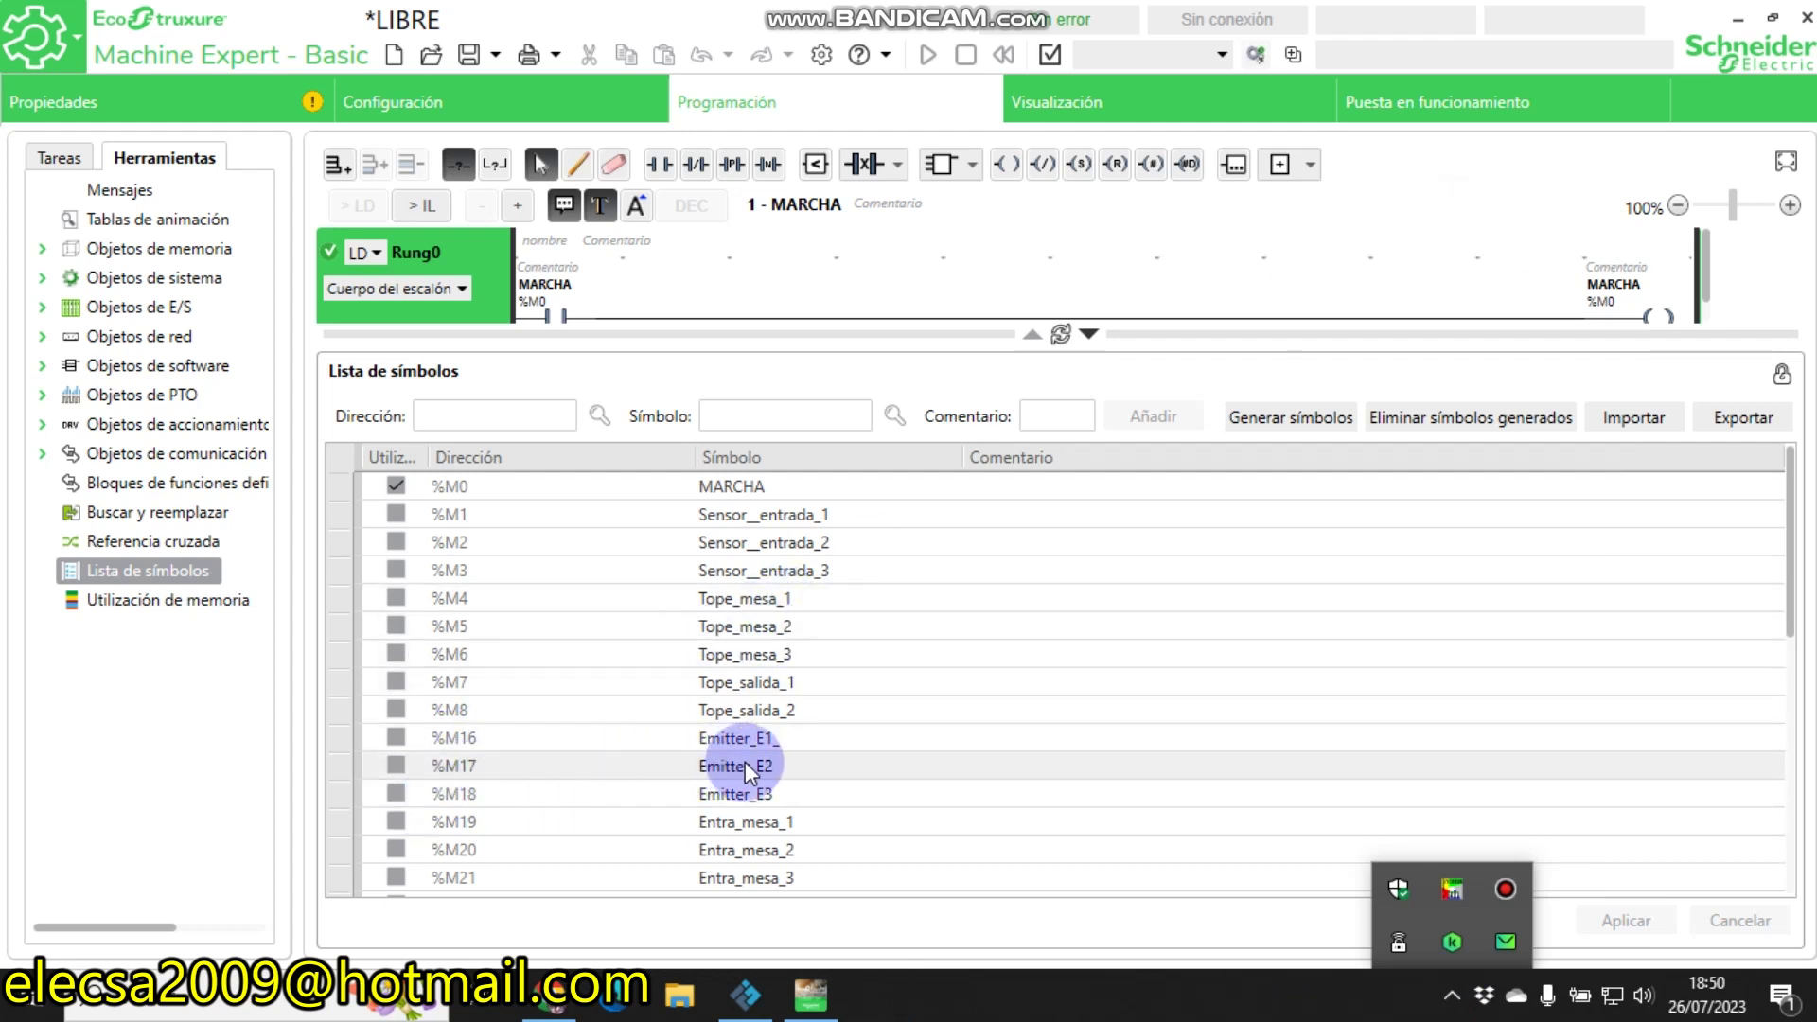
- Compare the coil assignments in Factory IO's Modbus driver with the imported symbols and addresses, checking Sale_mesa_2 in the symbol list
click(748, 996)
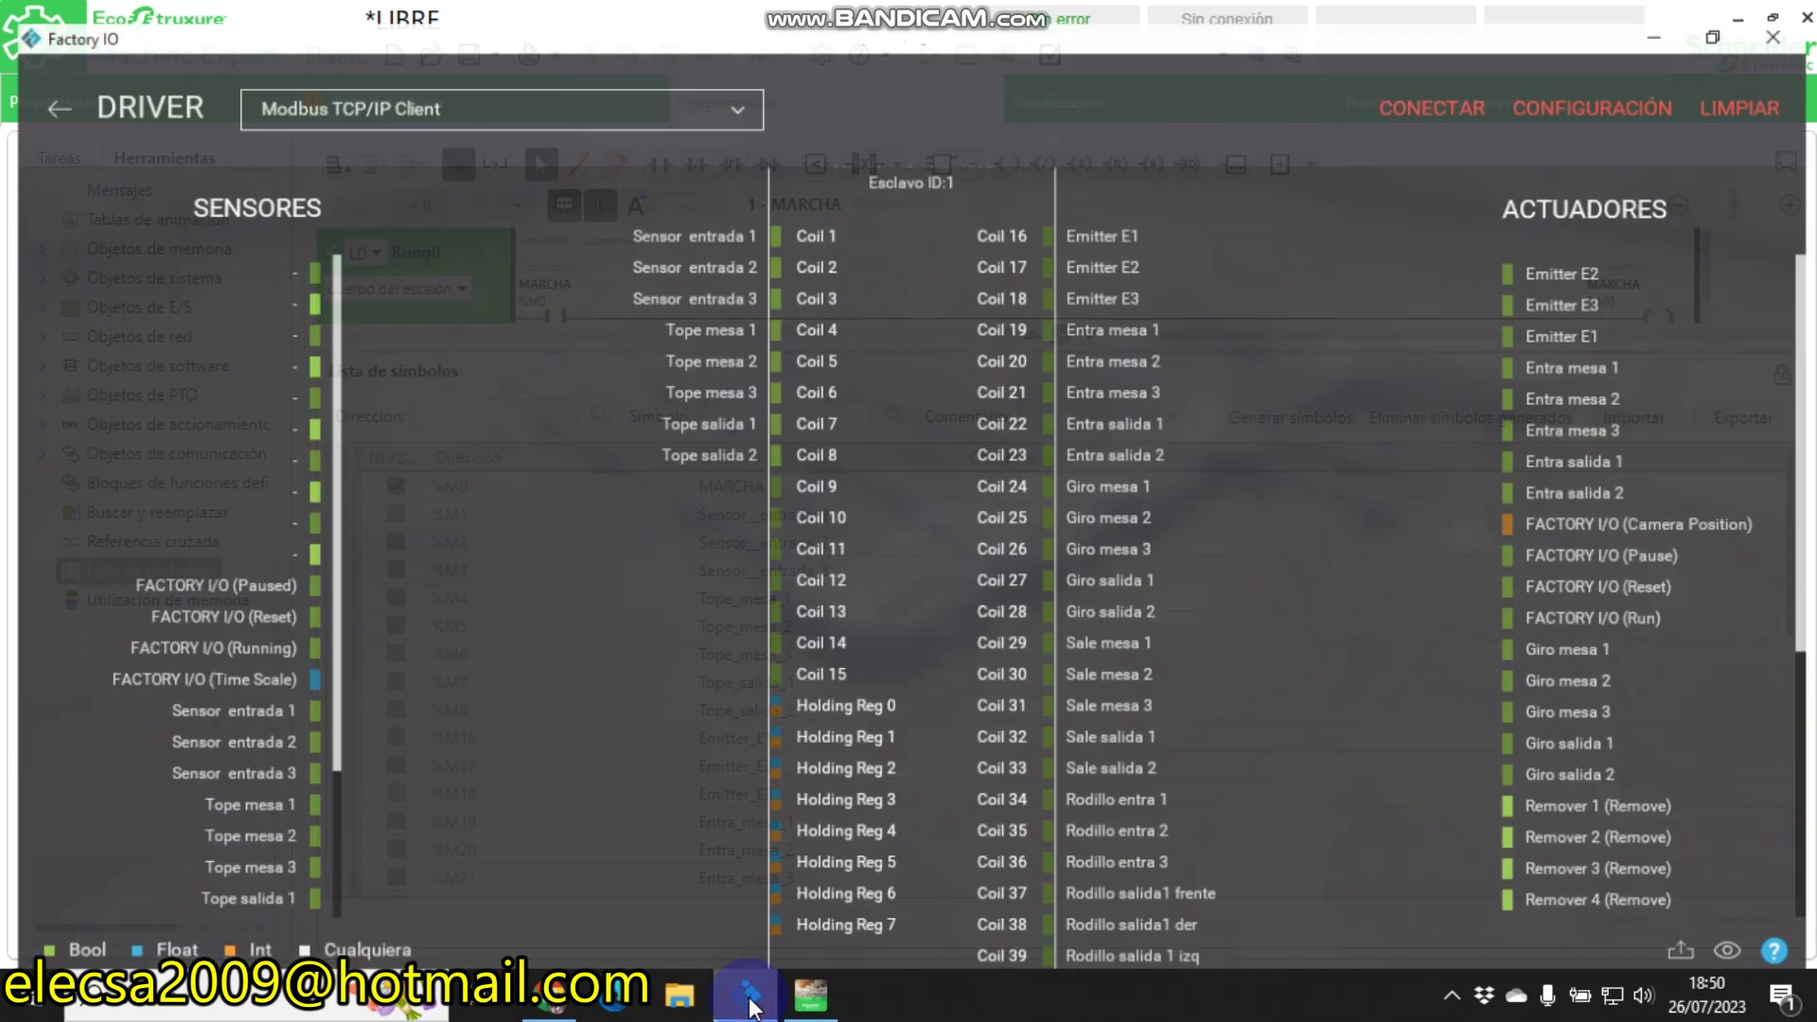
click(978, 622)
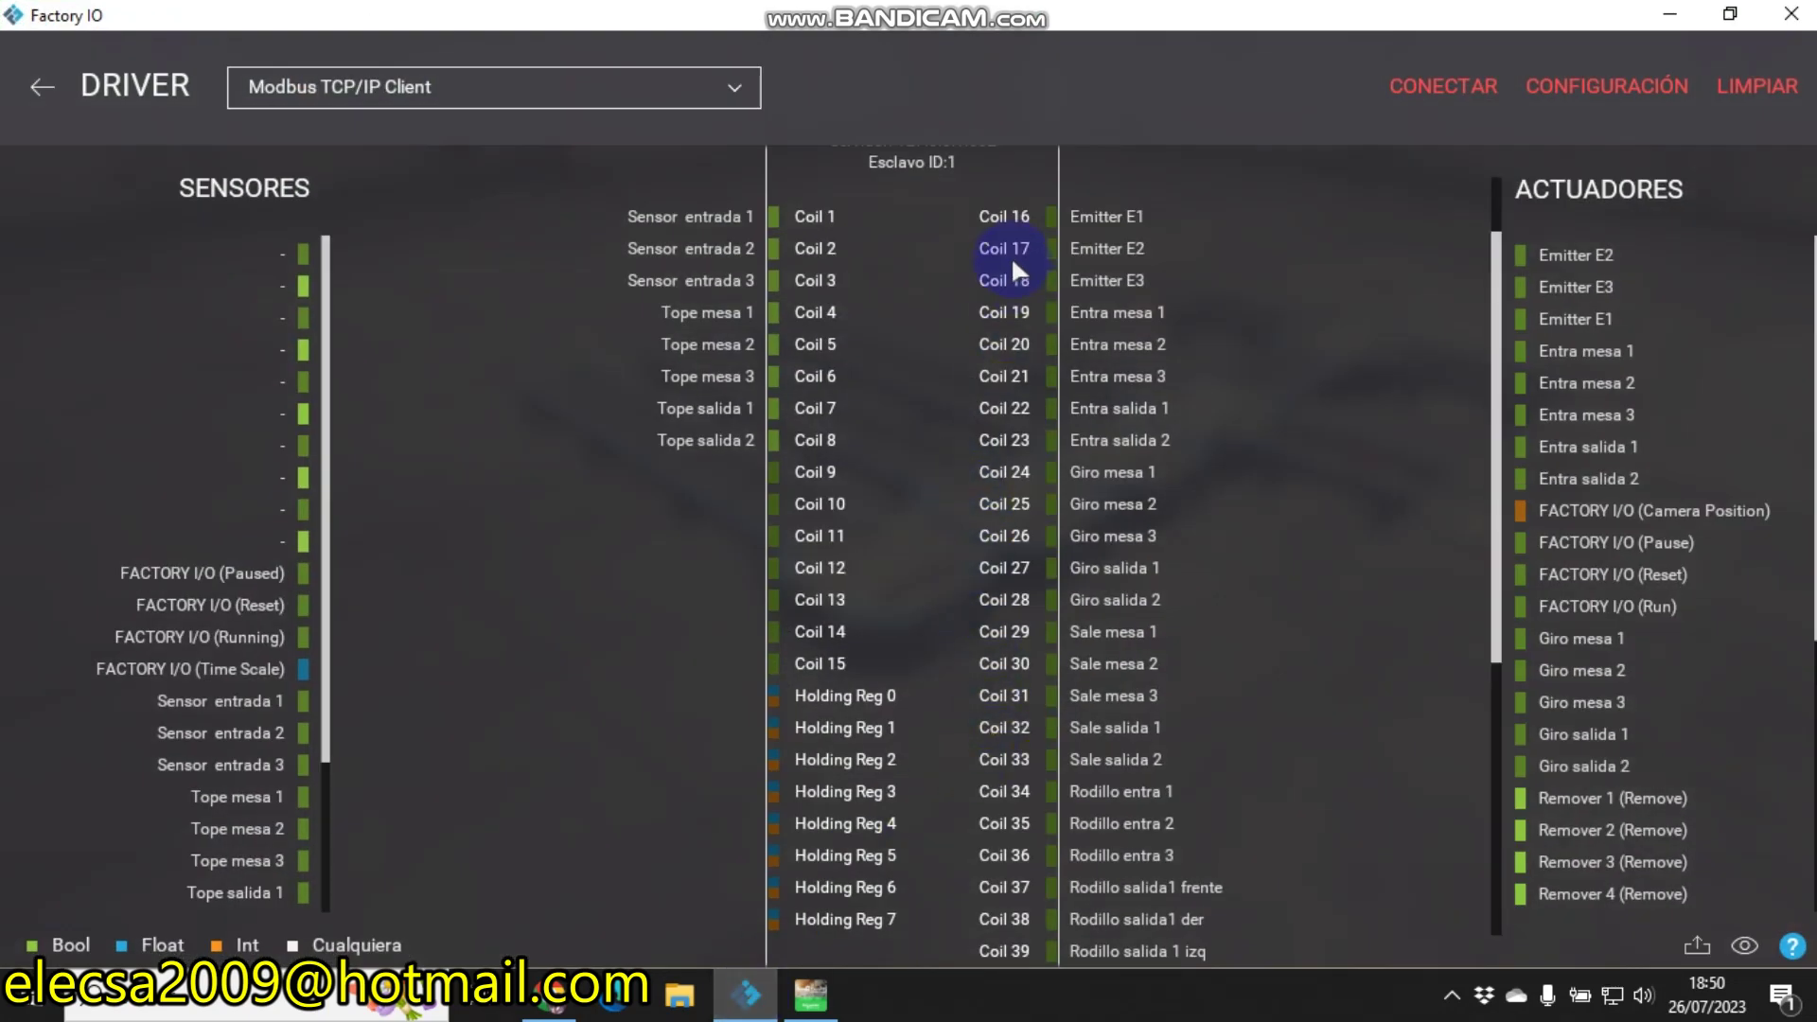
click(1040, 699)
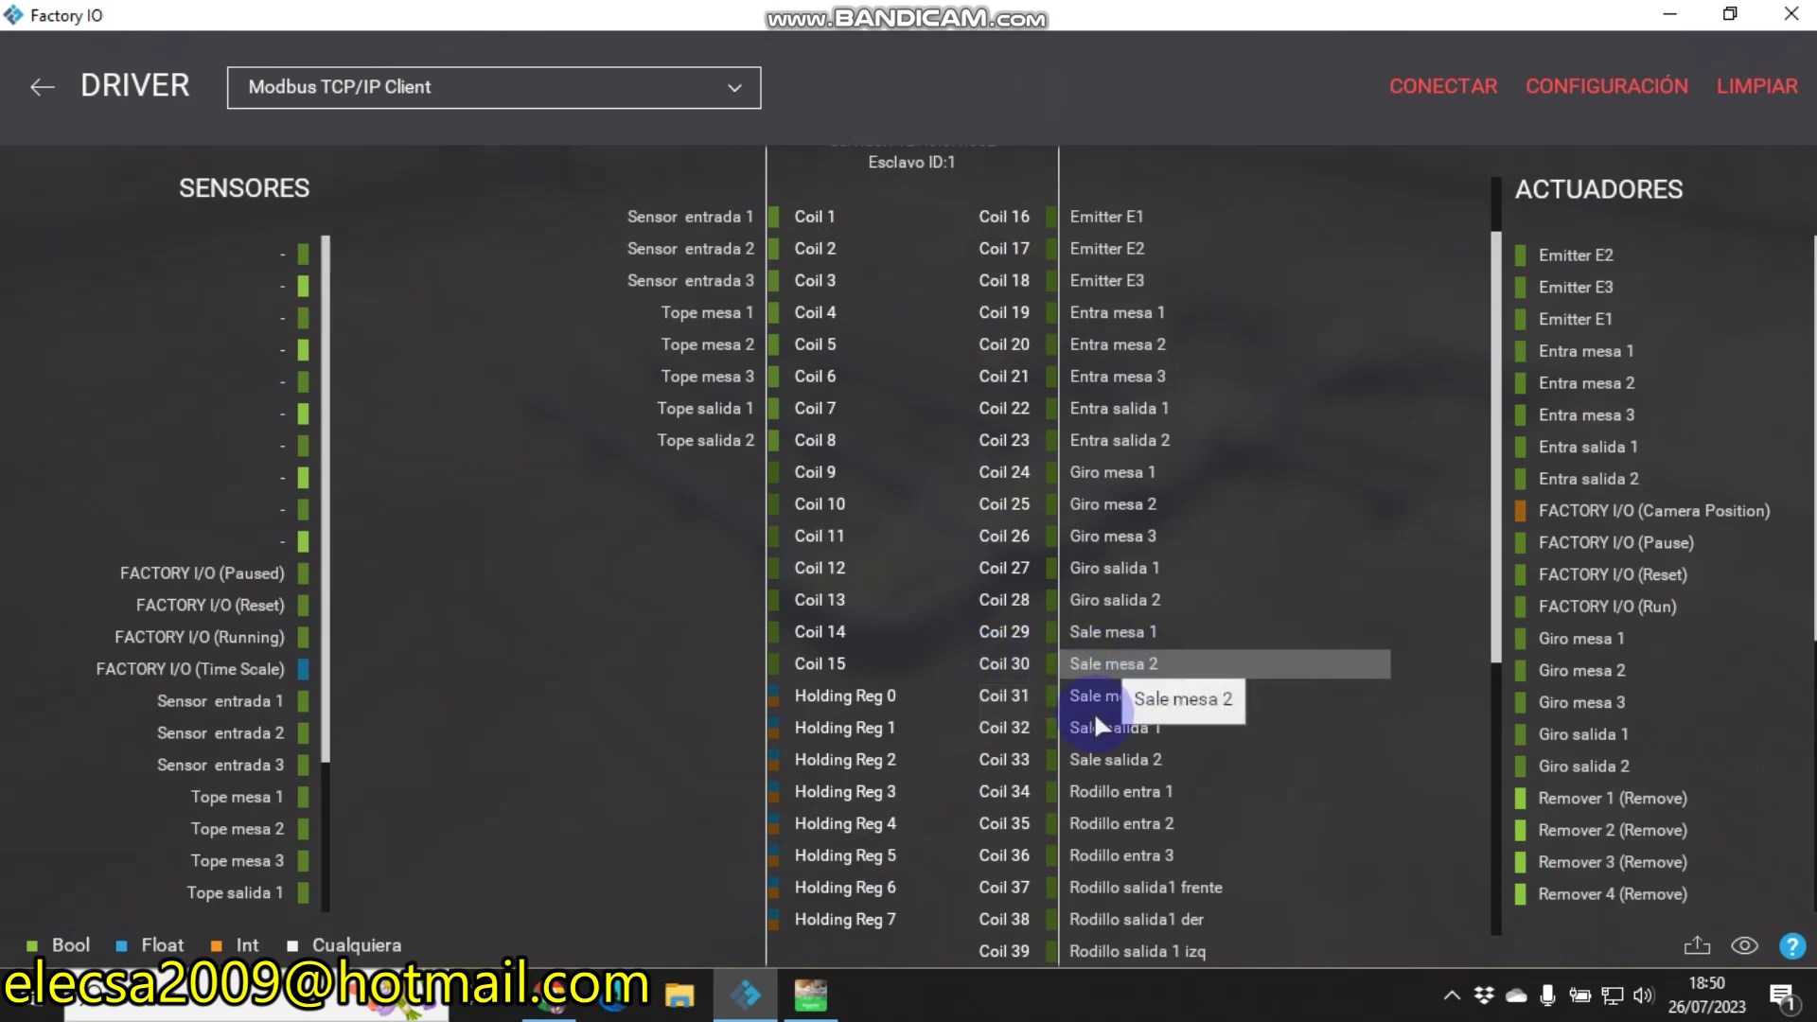
click(793, 999)
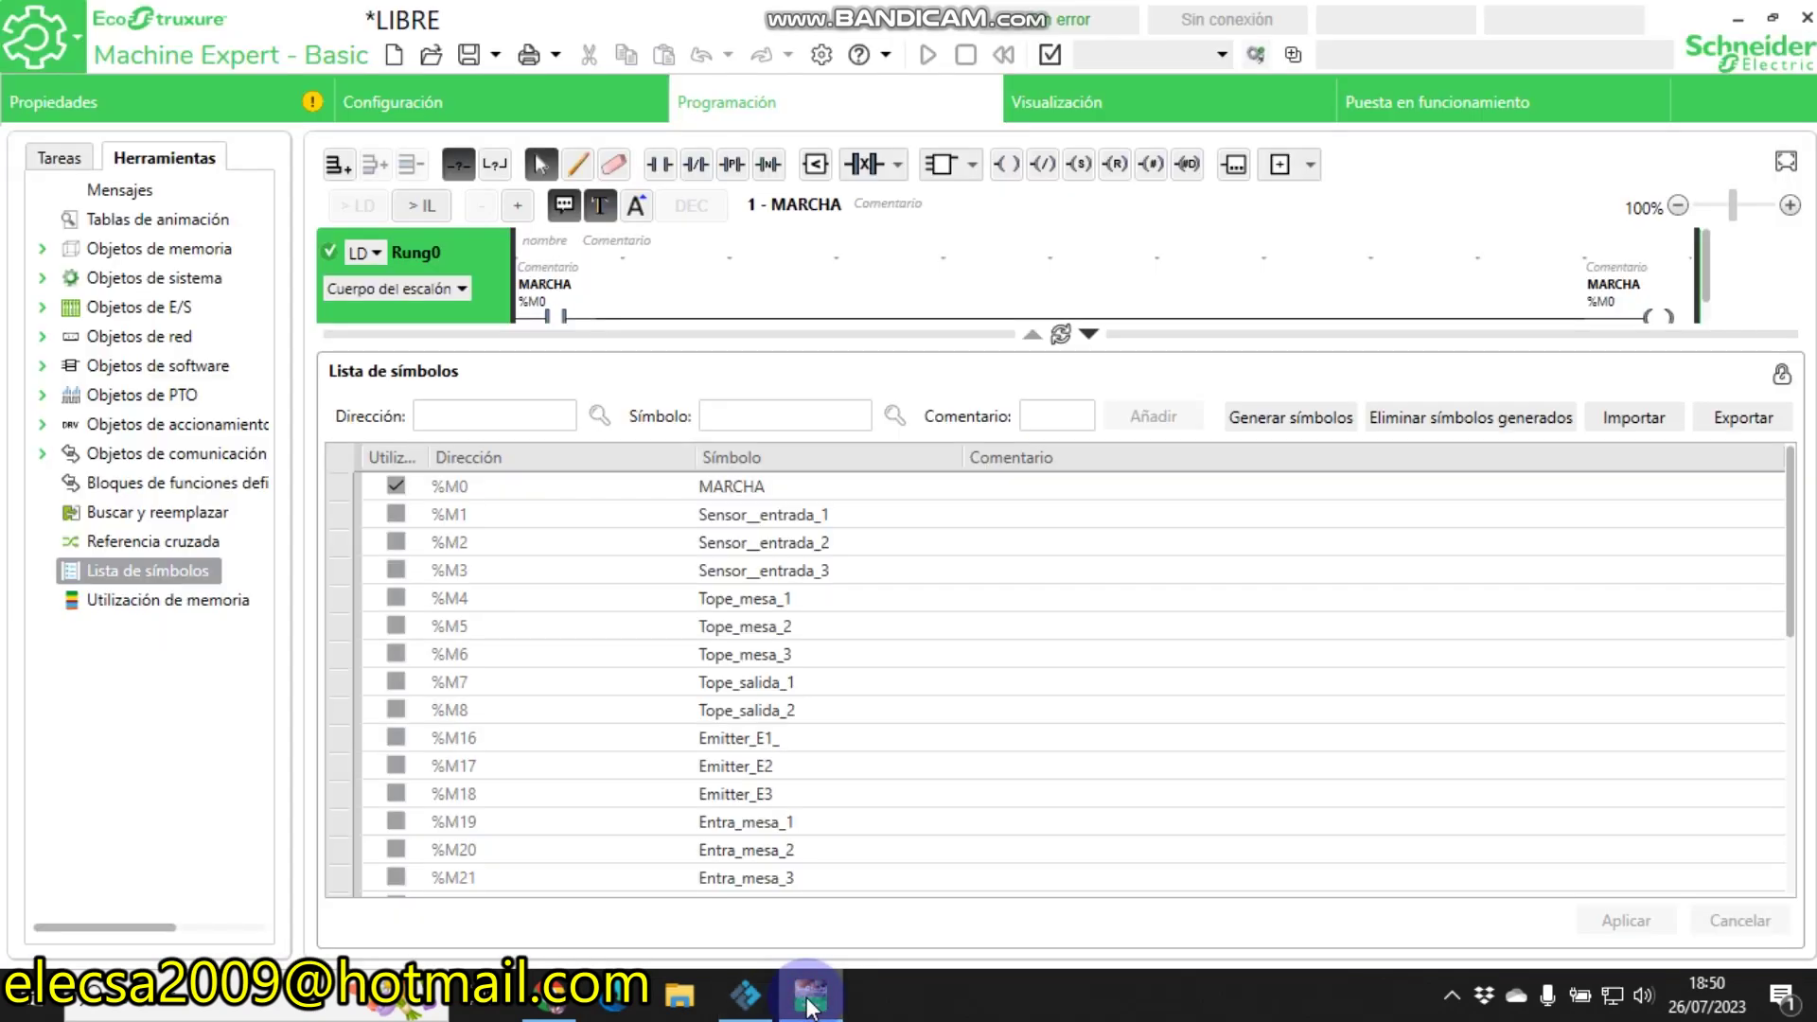
click(1779, 581)
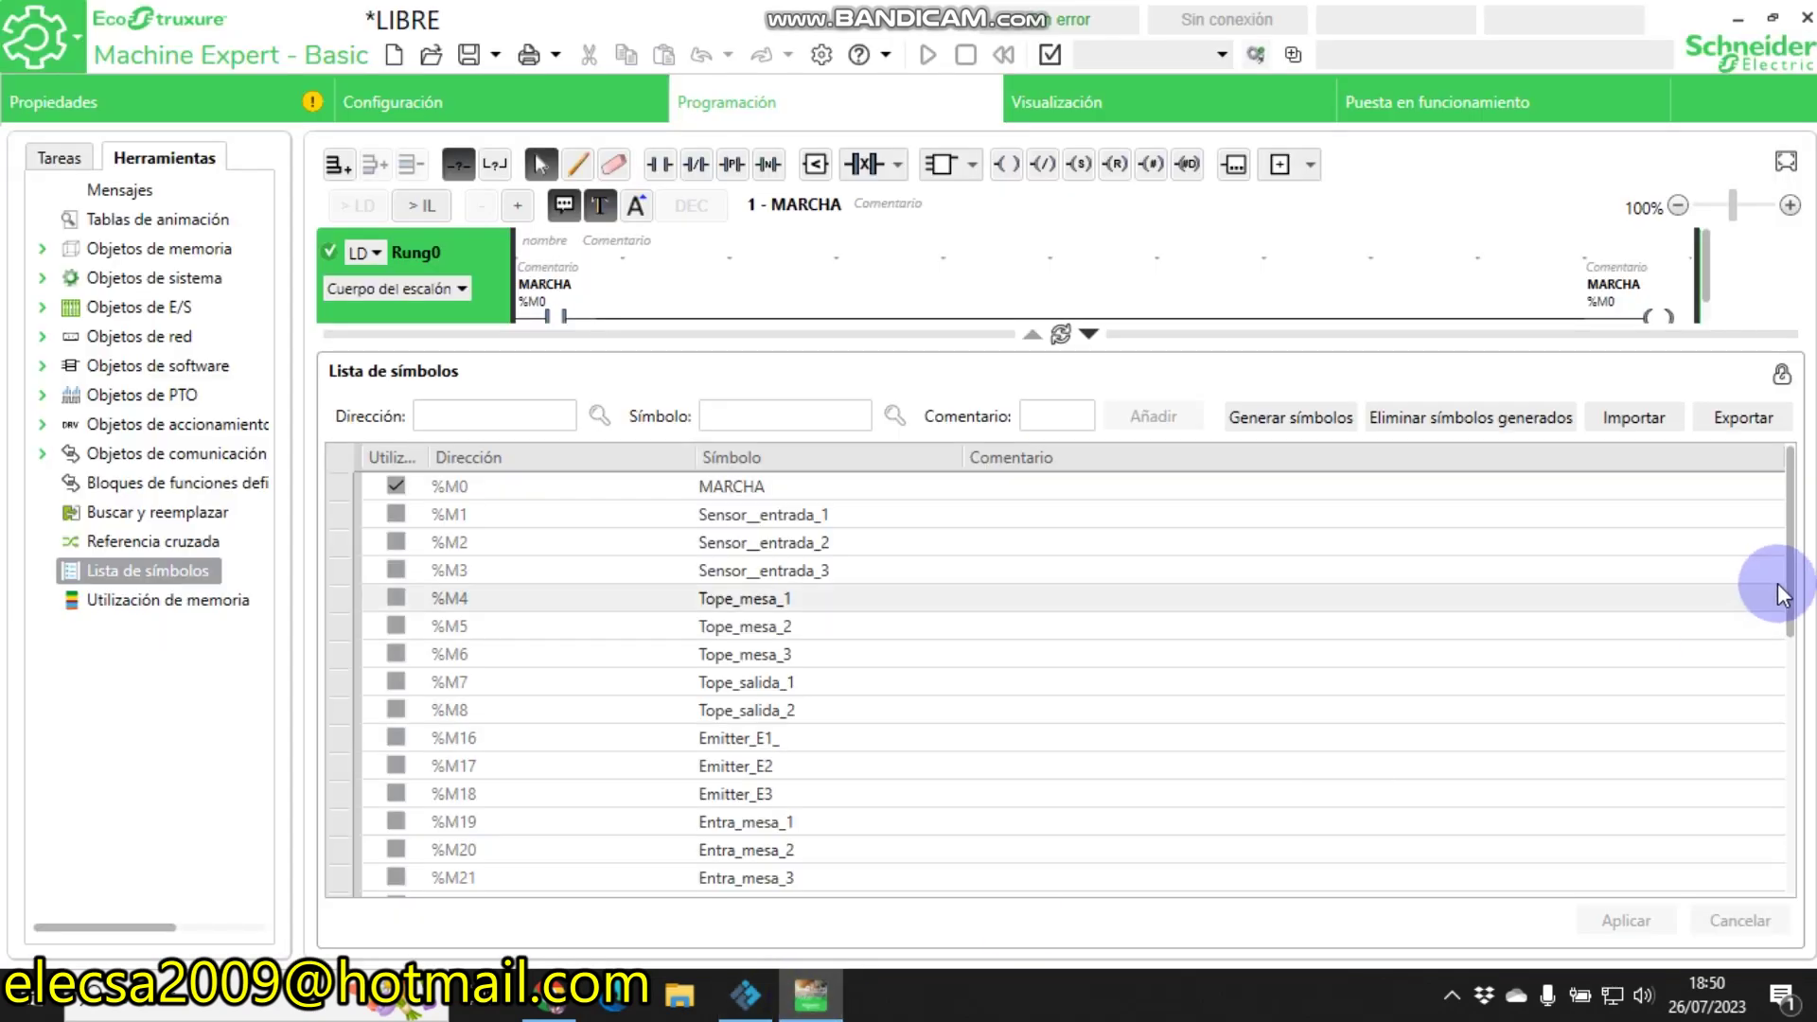
drag(1795, 568, 1800, 744)
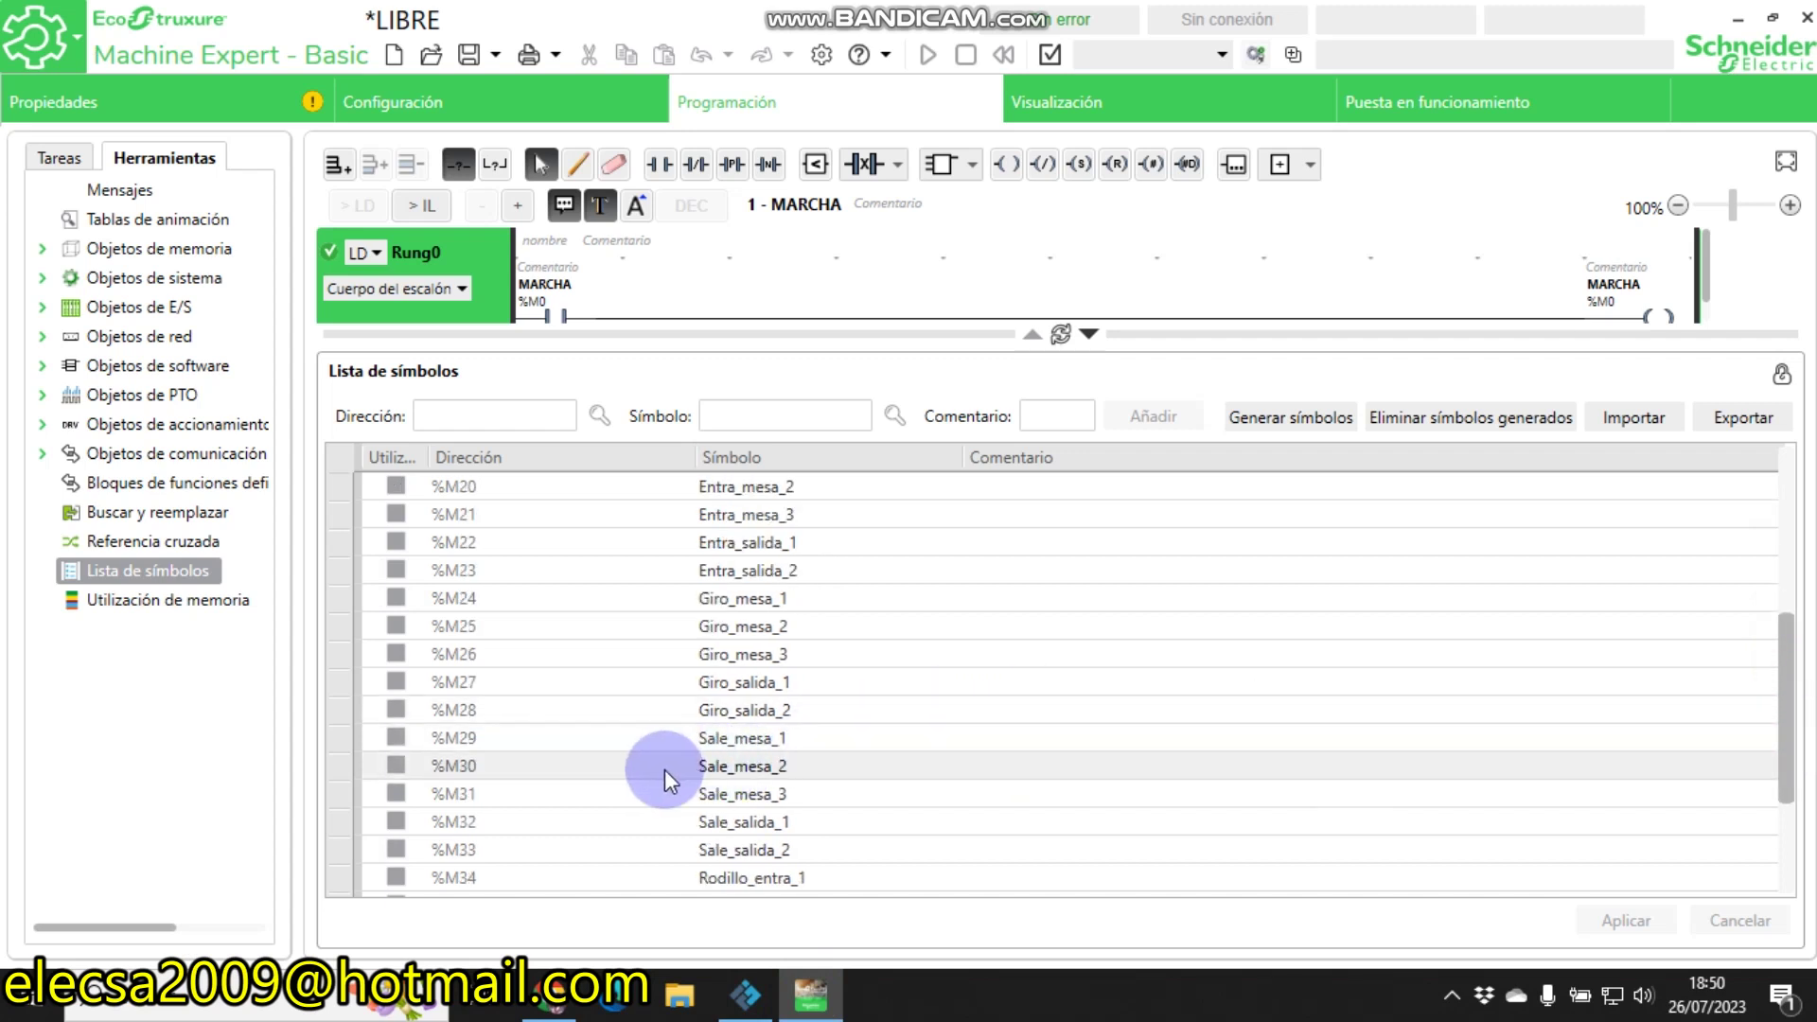
click(759, 765)
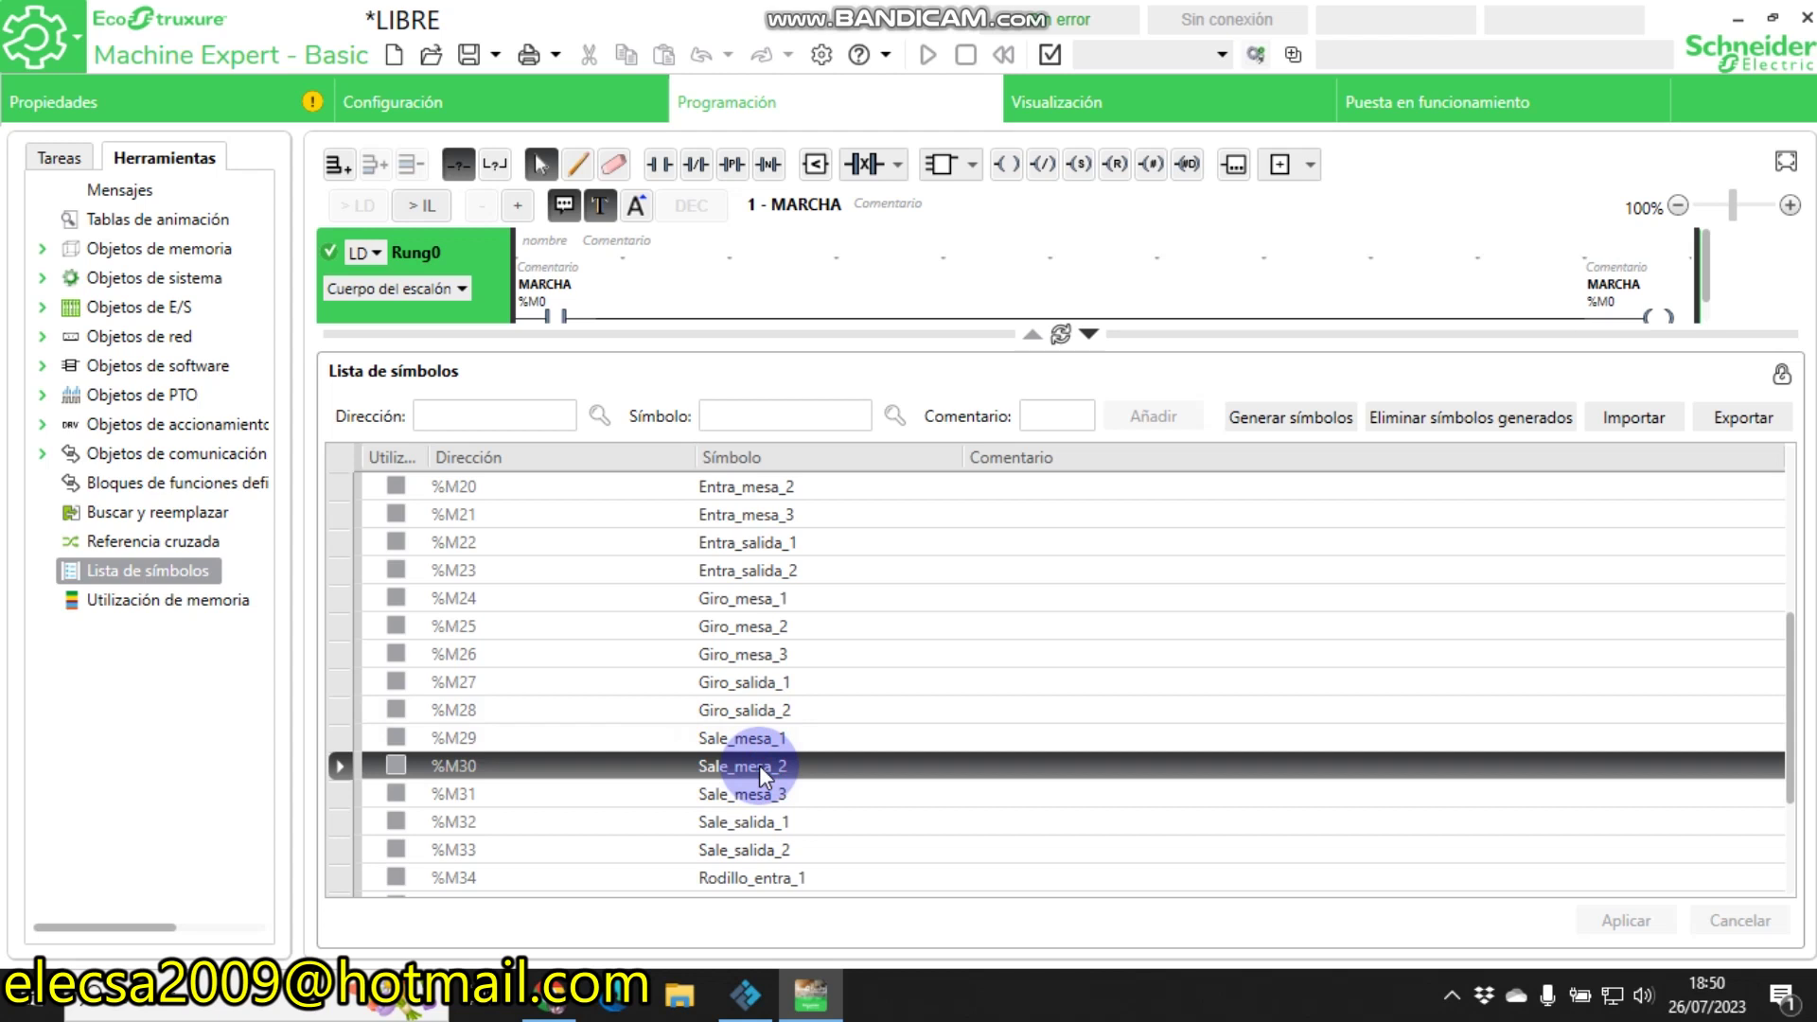
- Save the LIBRE project and collapse the symbol list to free the ladder editor
click(468, 50)
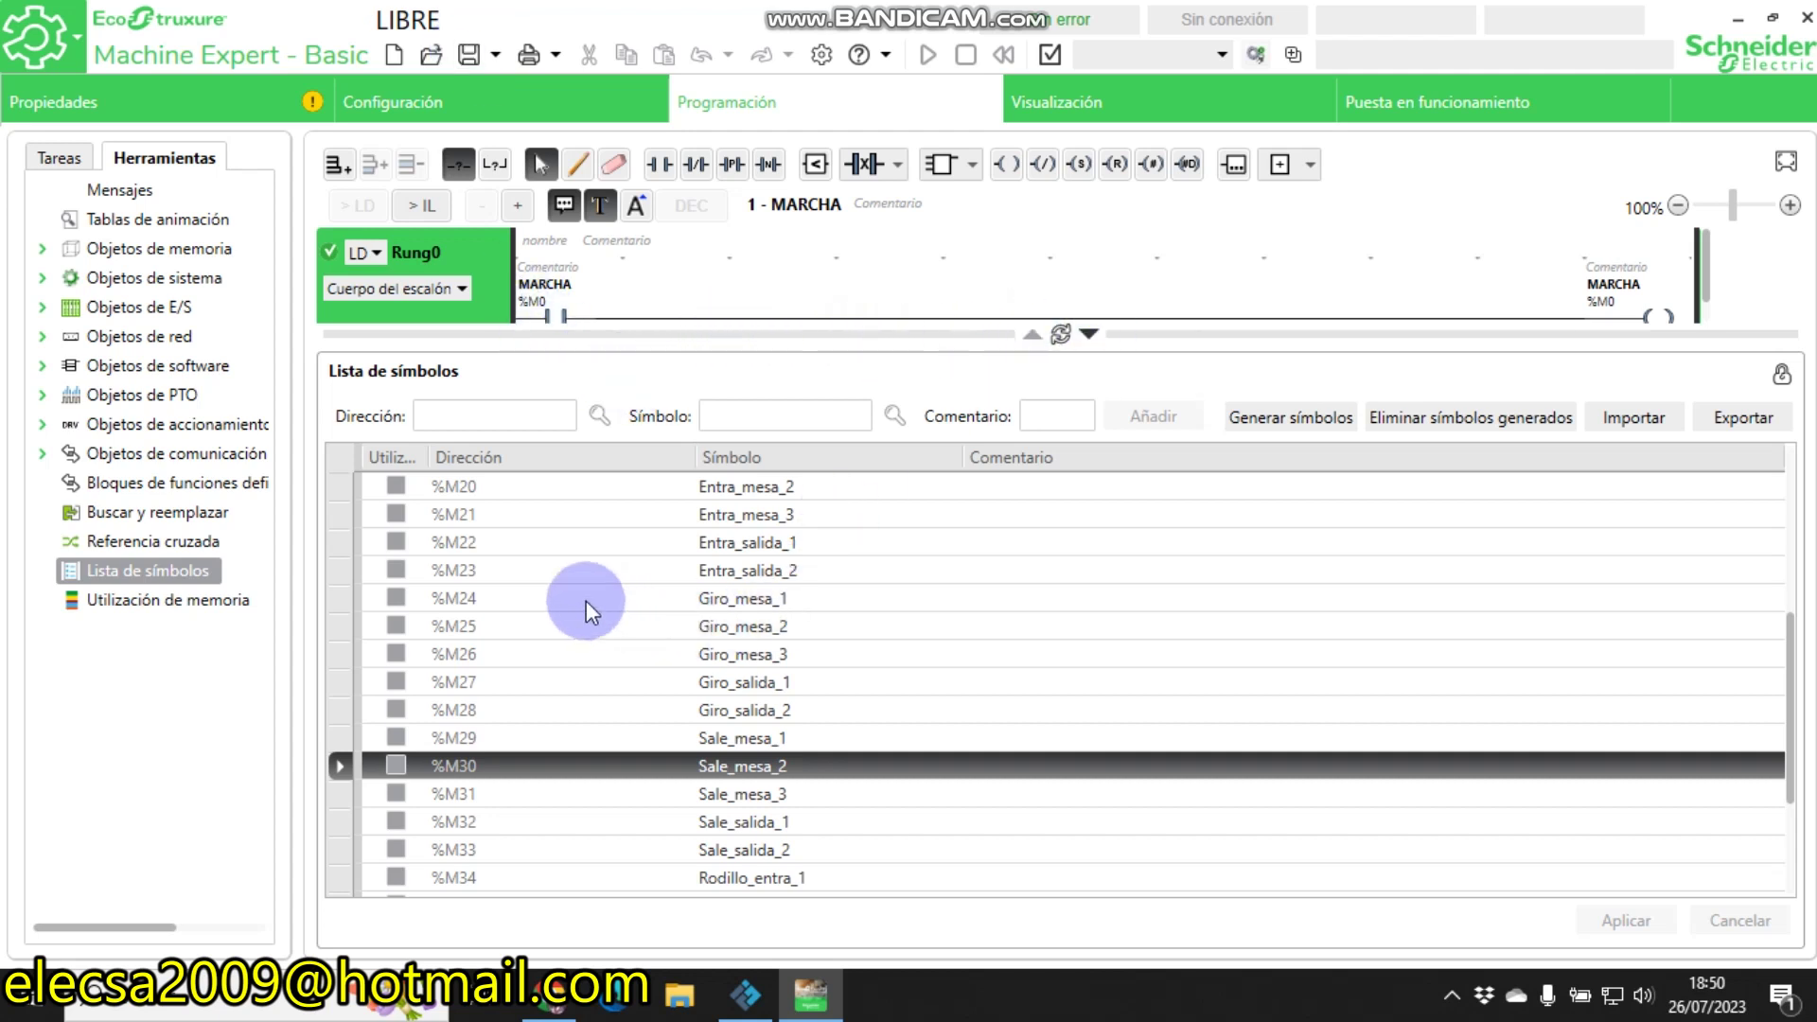
click(1089, 337)
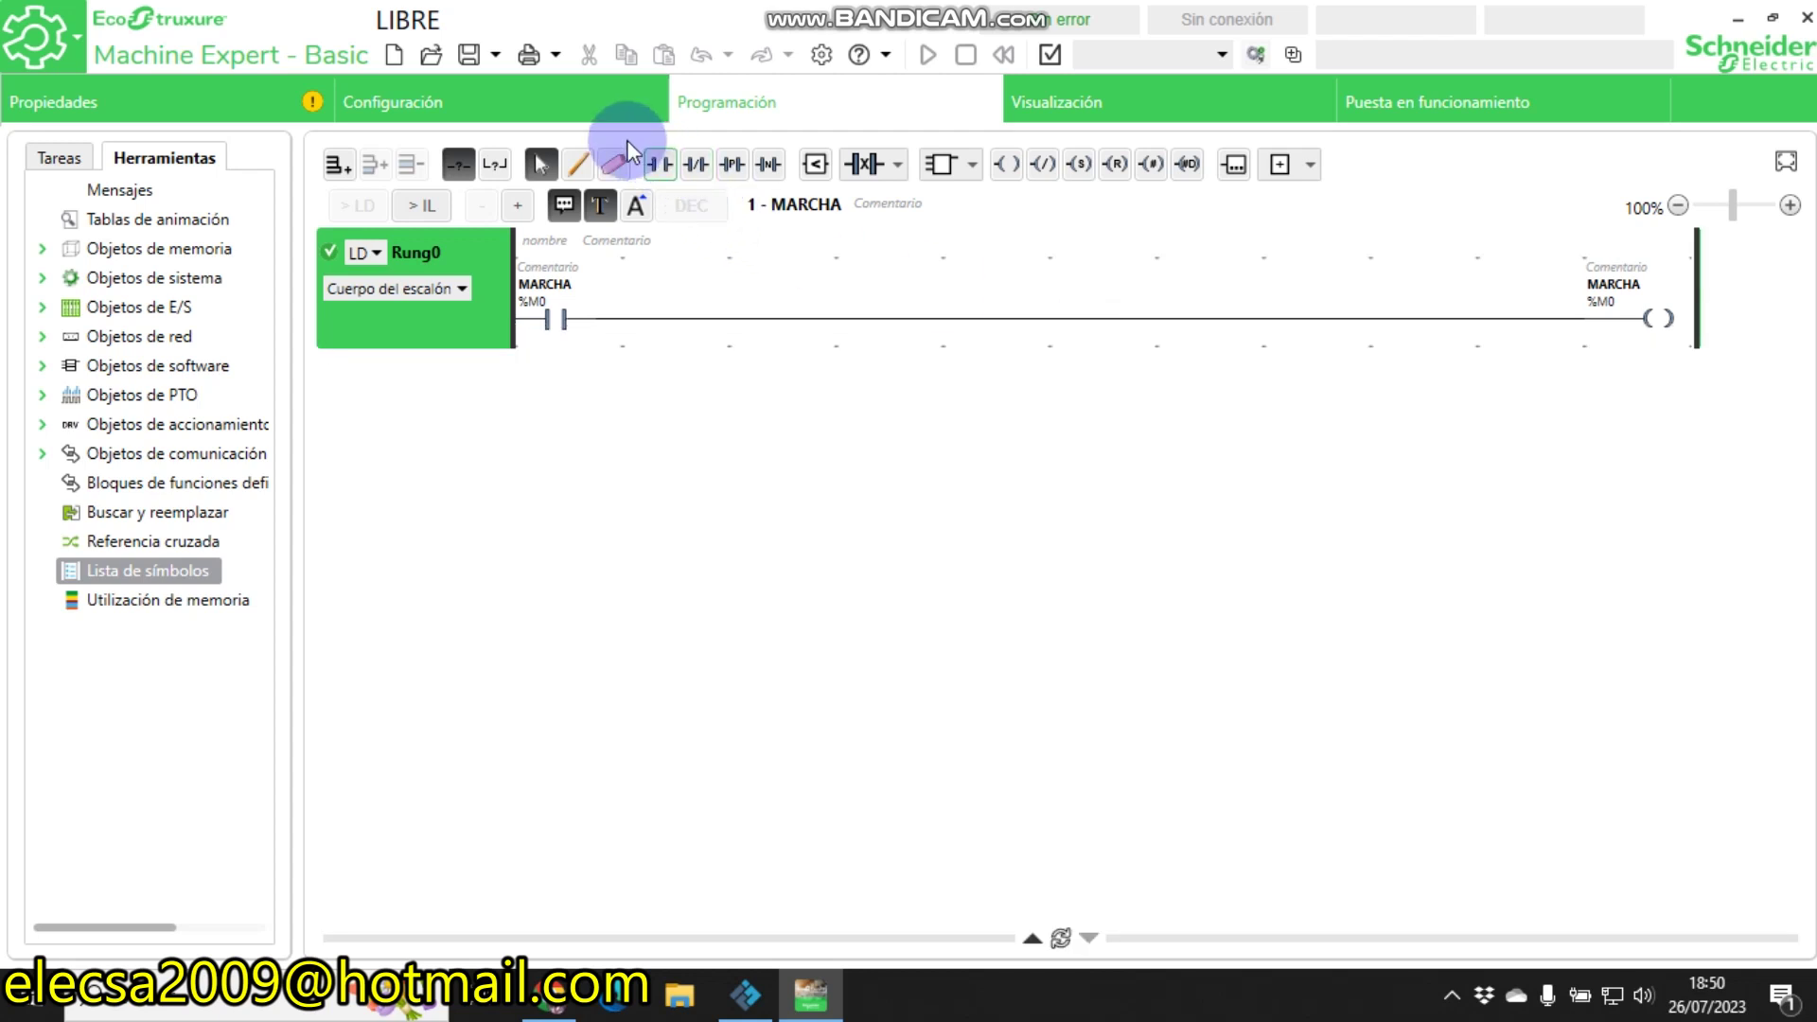
- Insert a normally open contact after MARCHA in Rung0, assign it the address %M24, and save the project
click(662, 166)
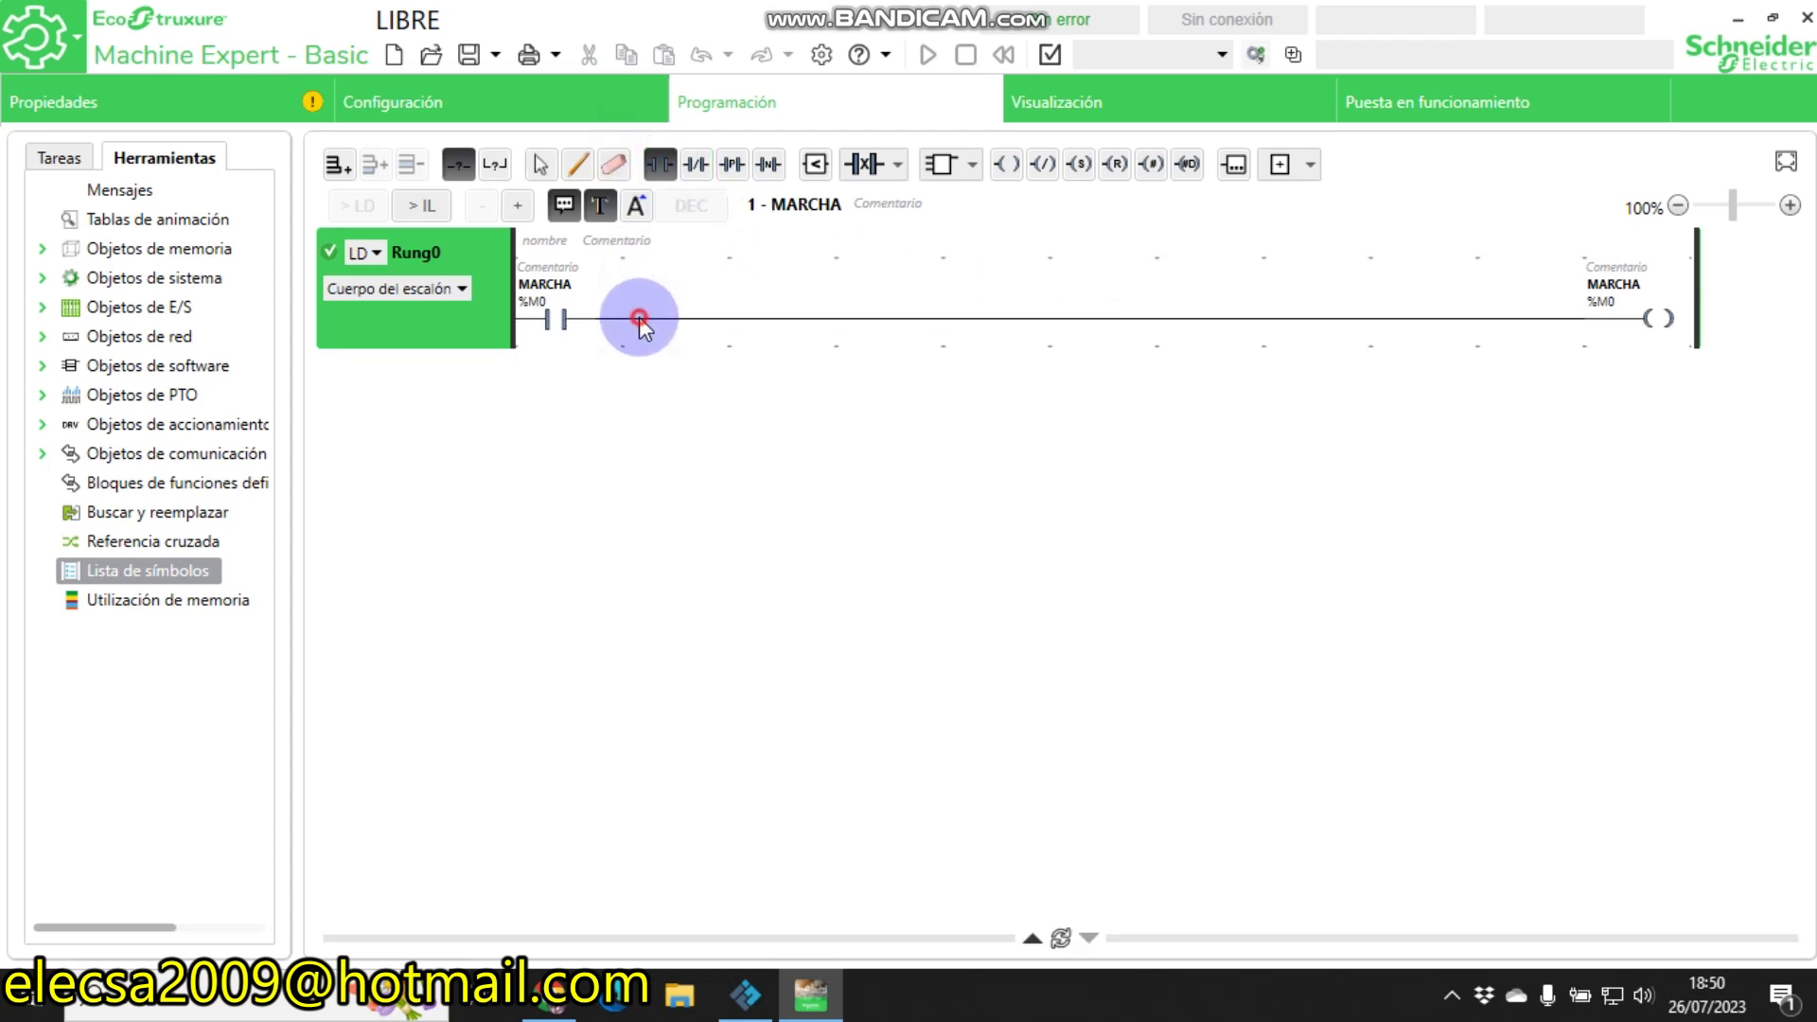
click(670, 322)
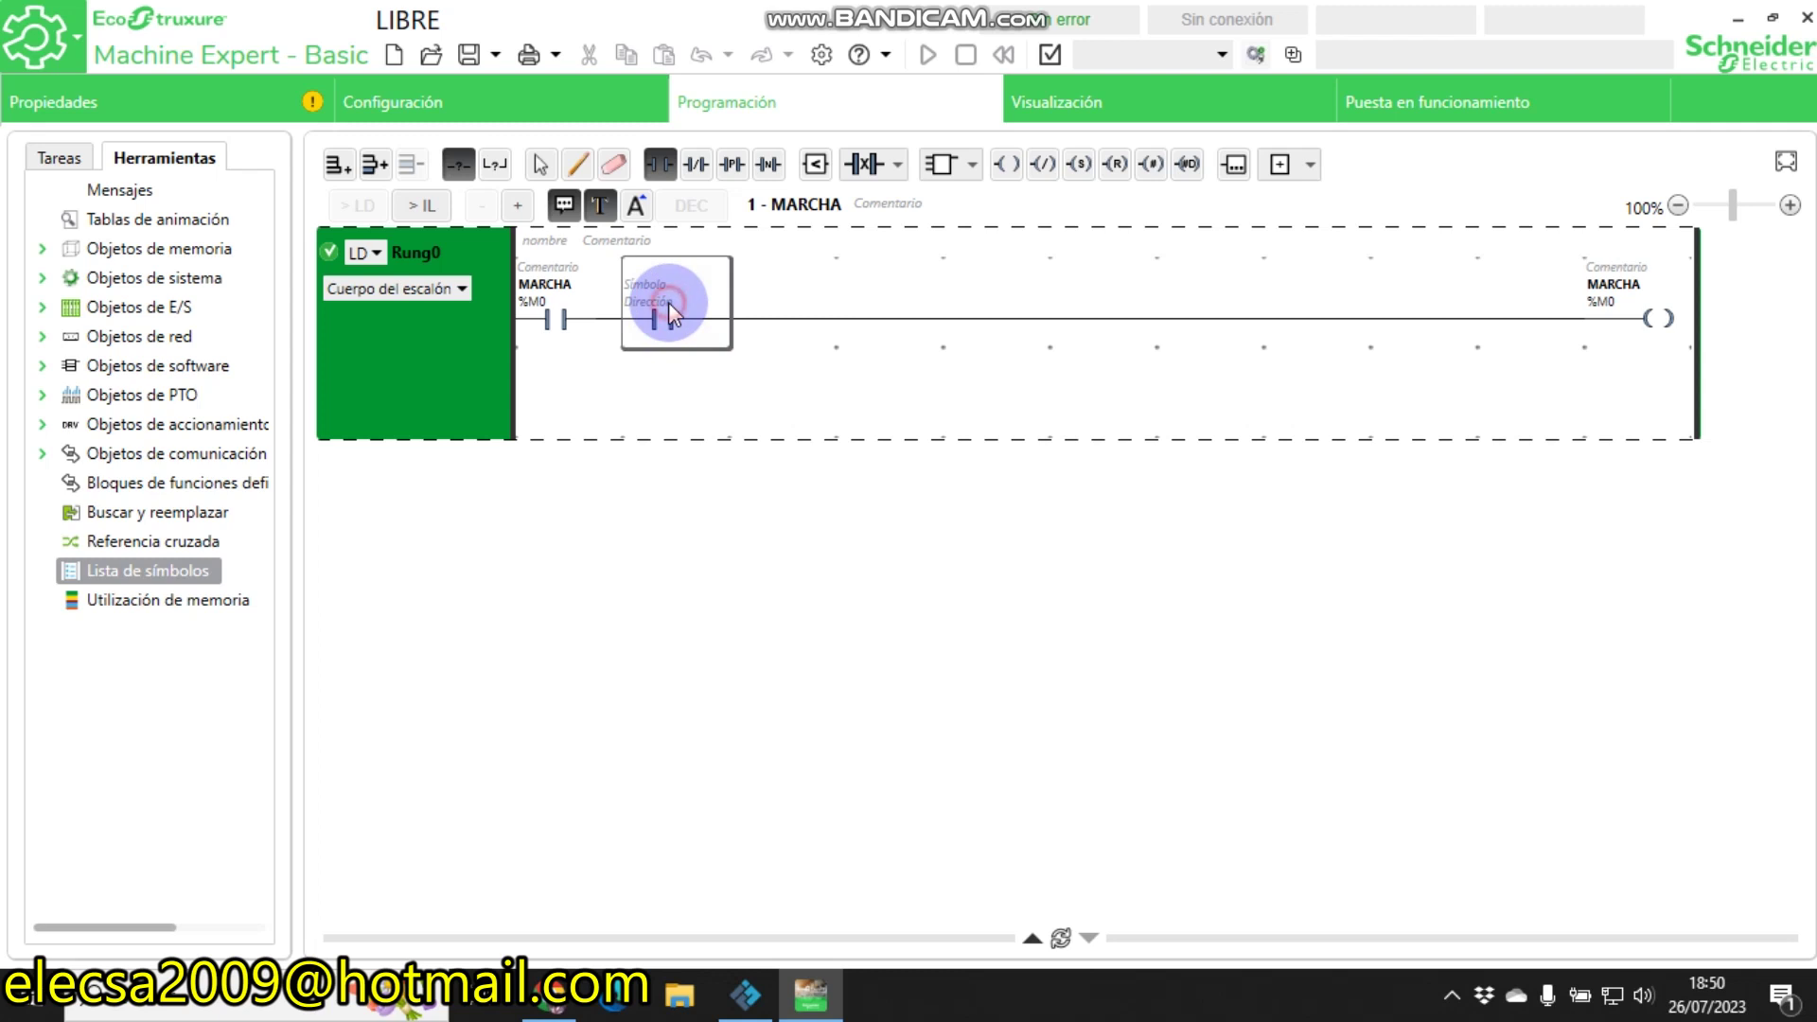
click(668, 303)
double_click(669, 301)
text(%)
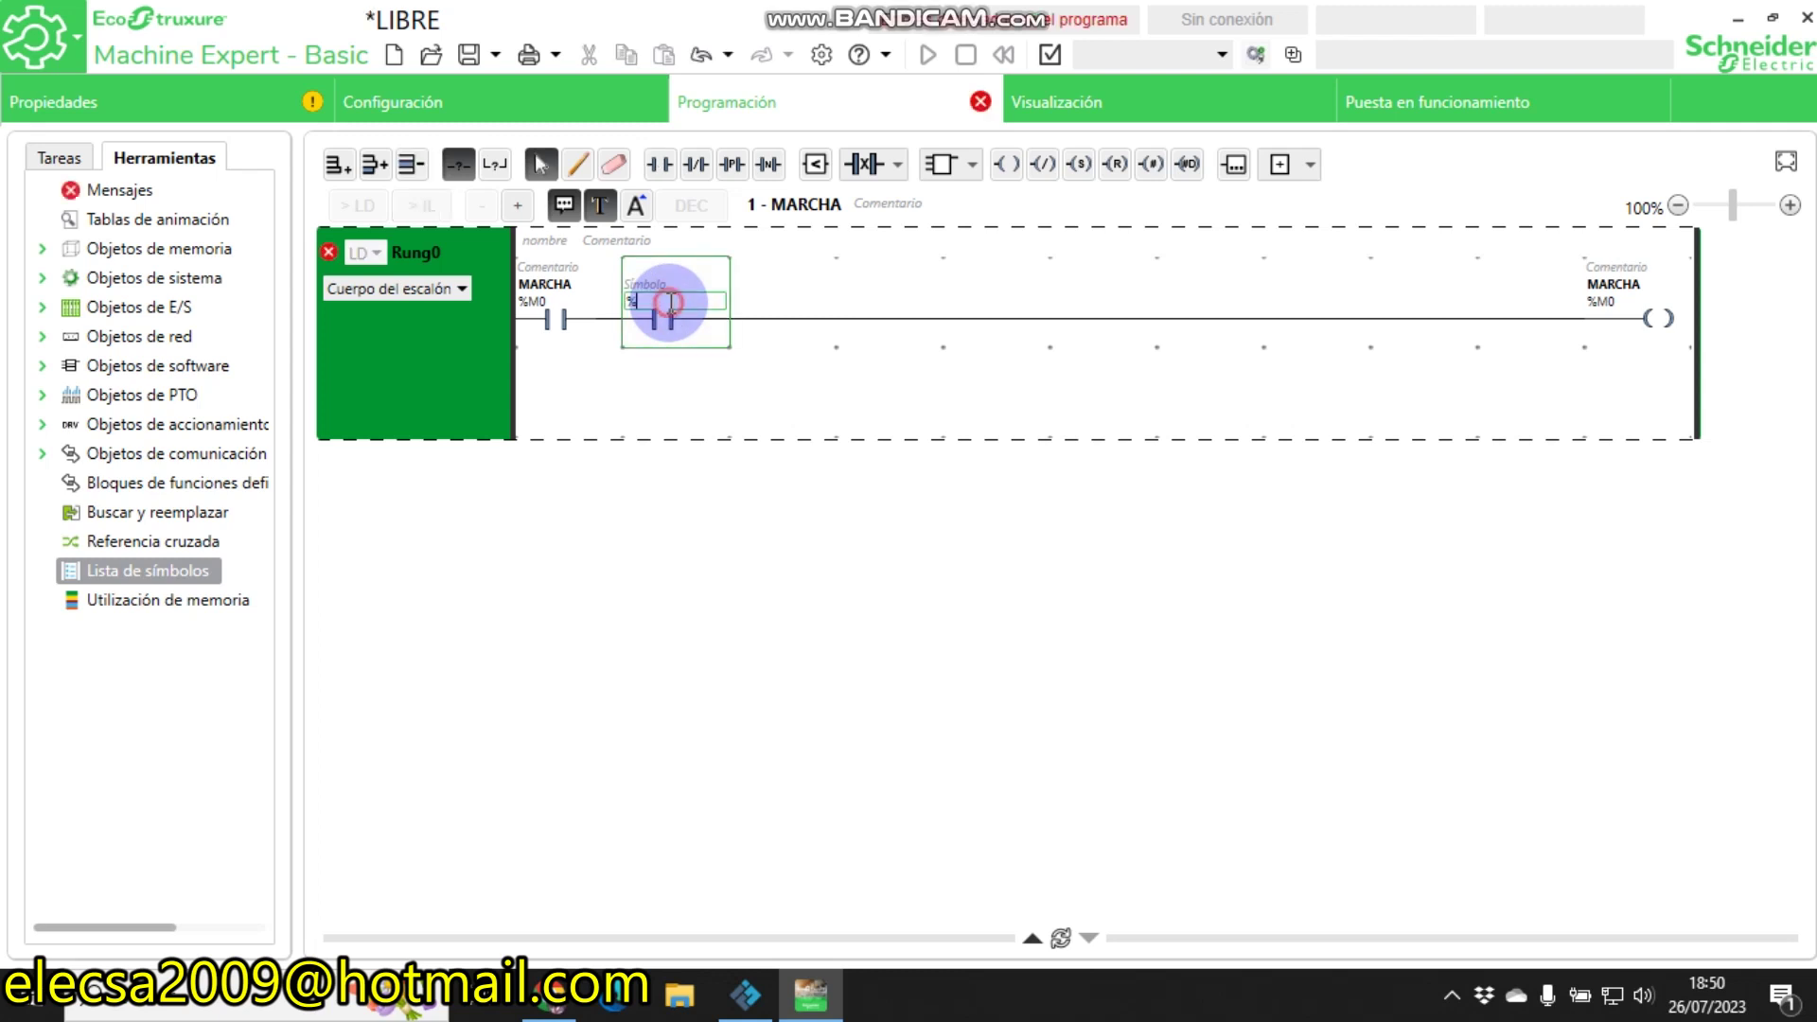
text(M2)
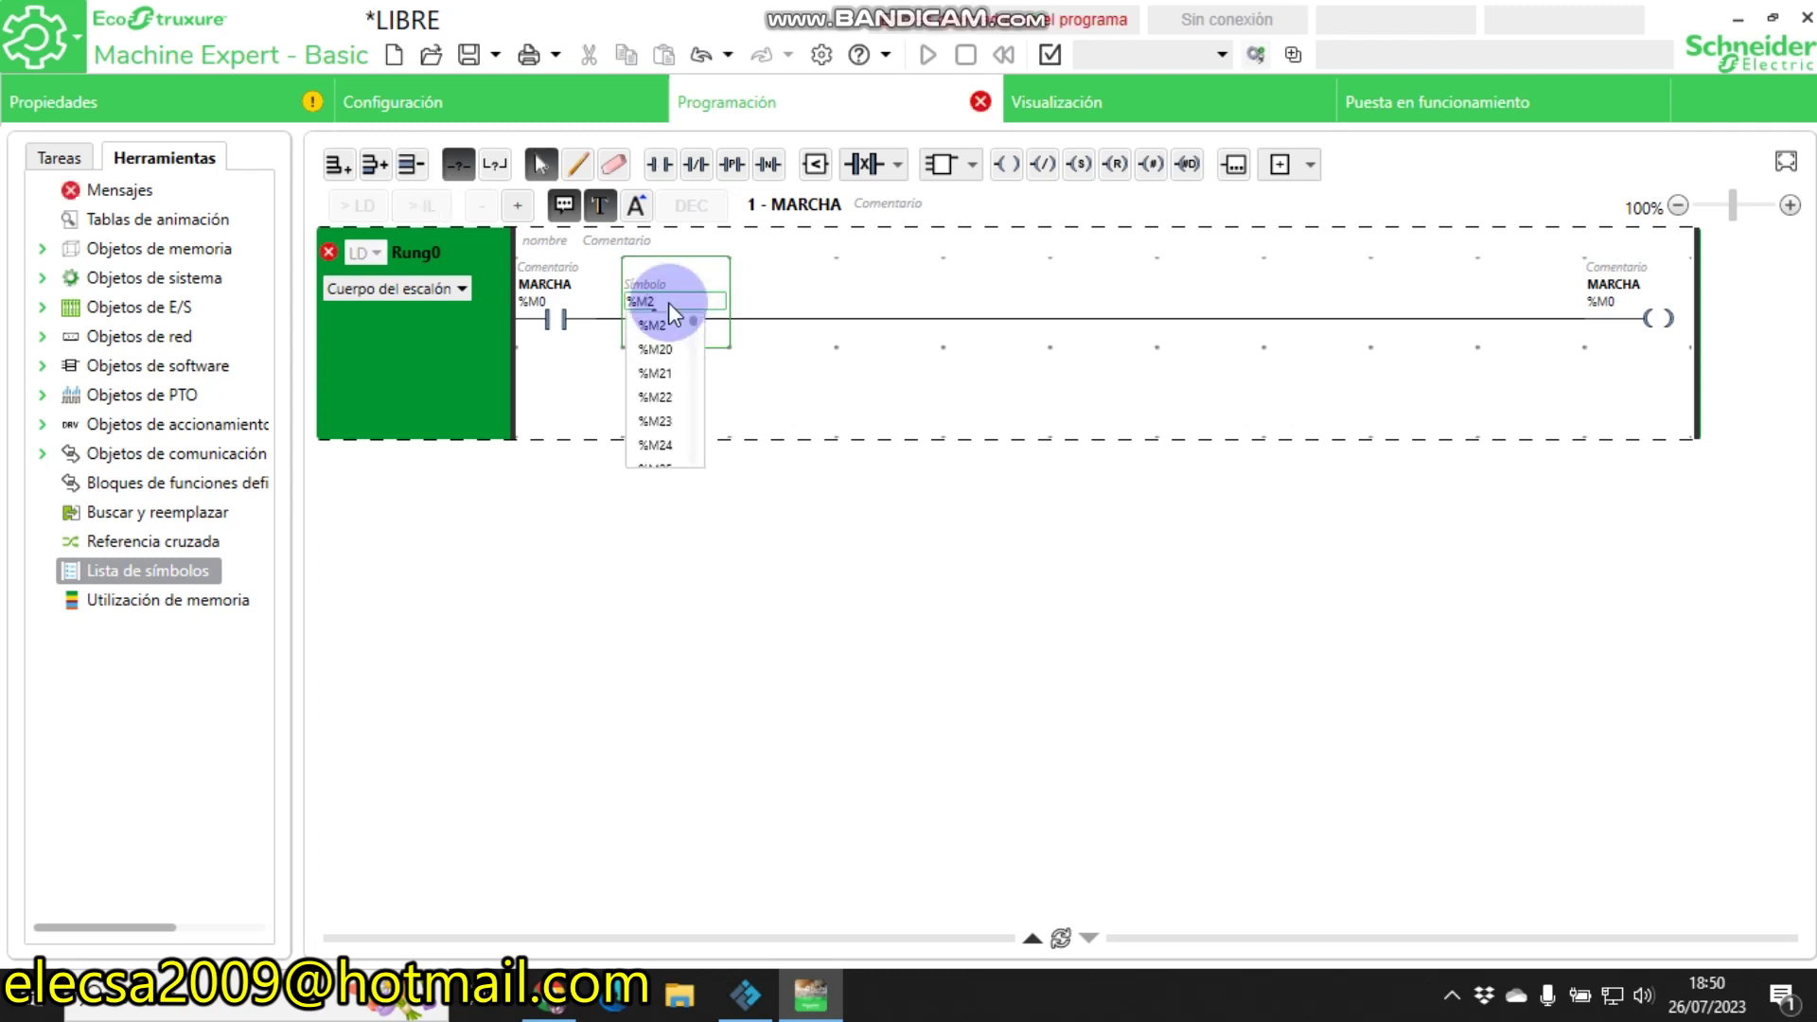
text(4)
click(935, 391)
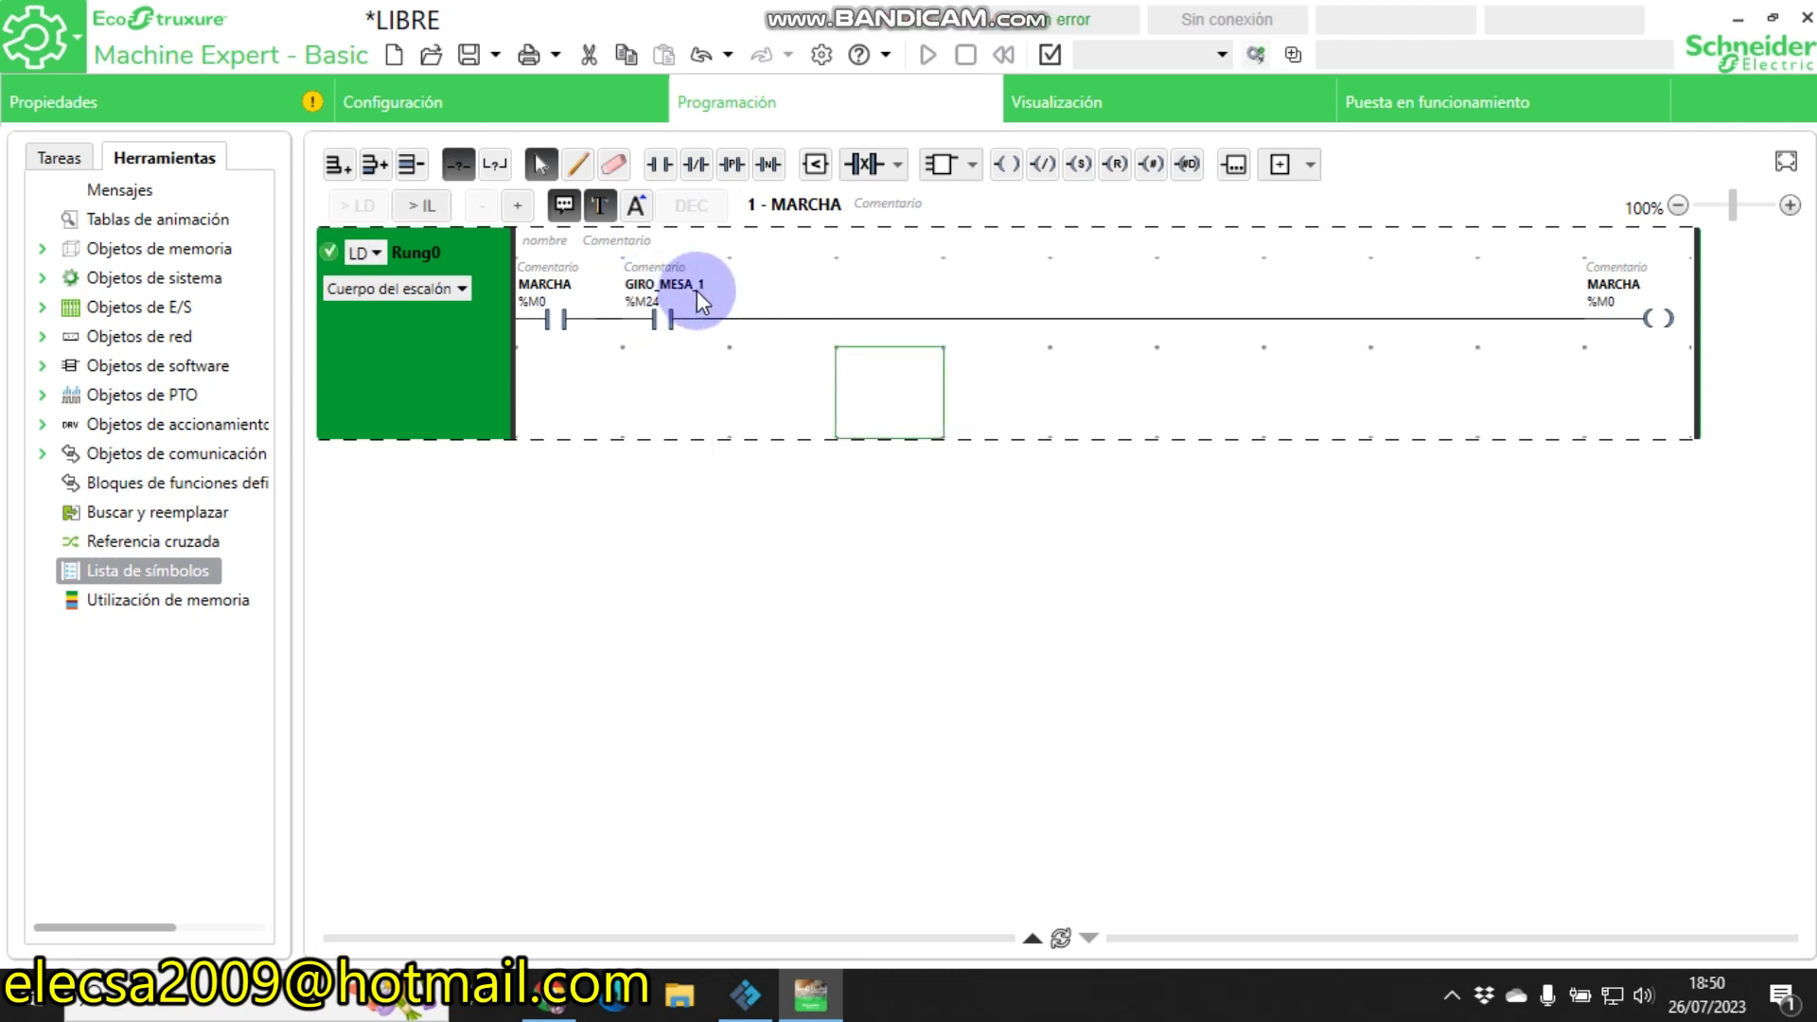
click(471, 57)
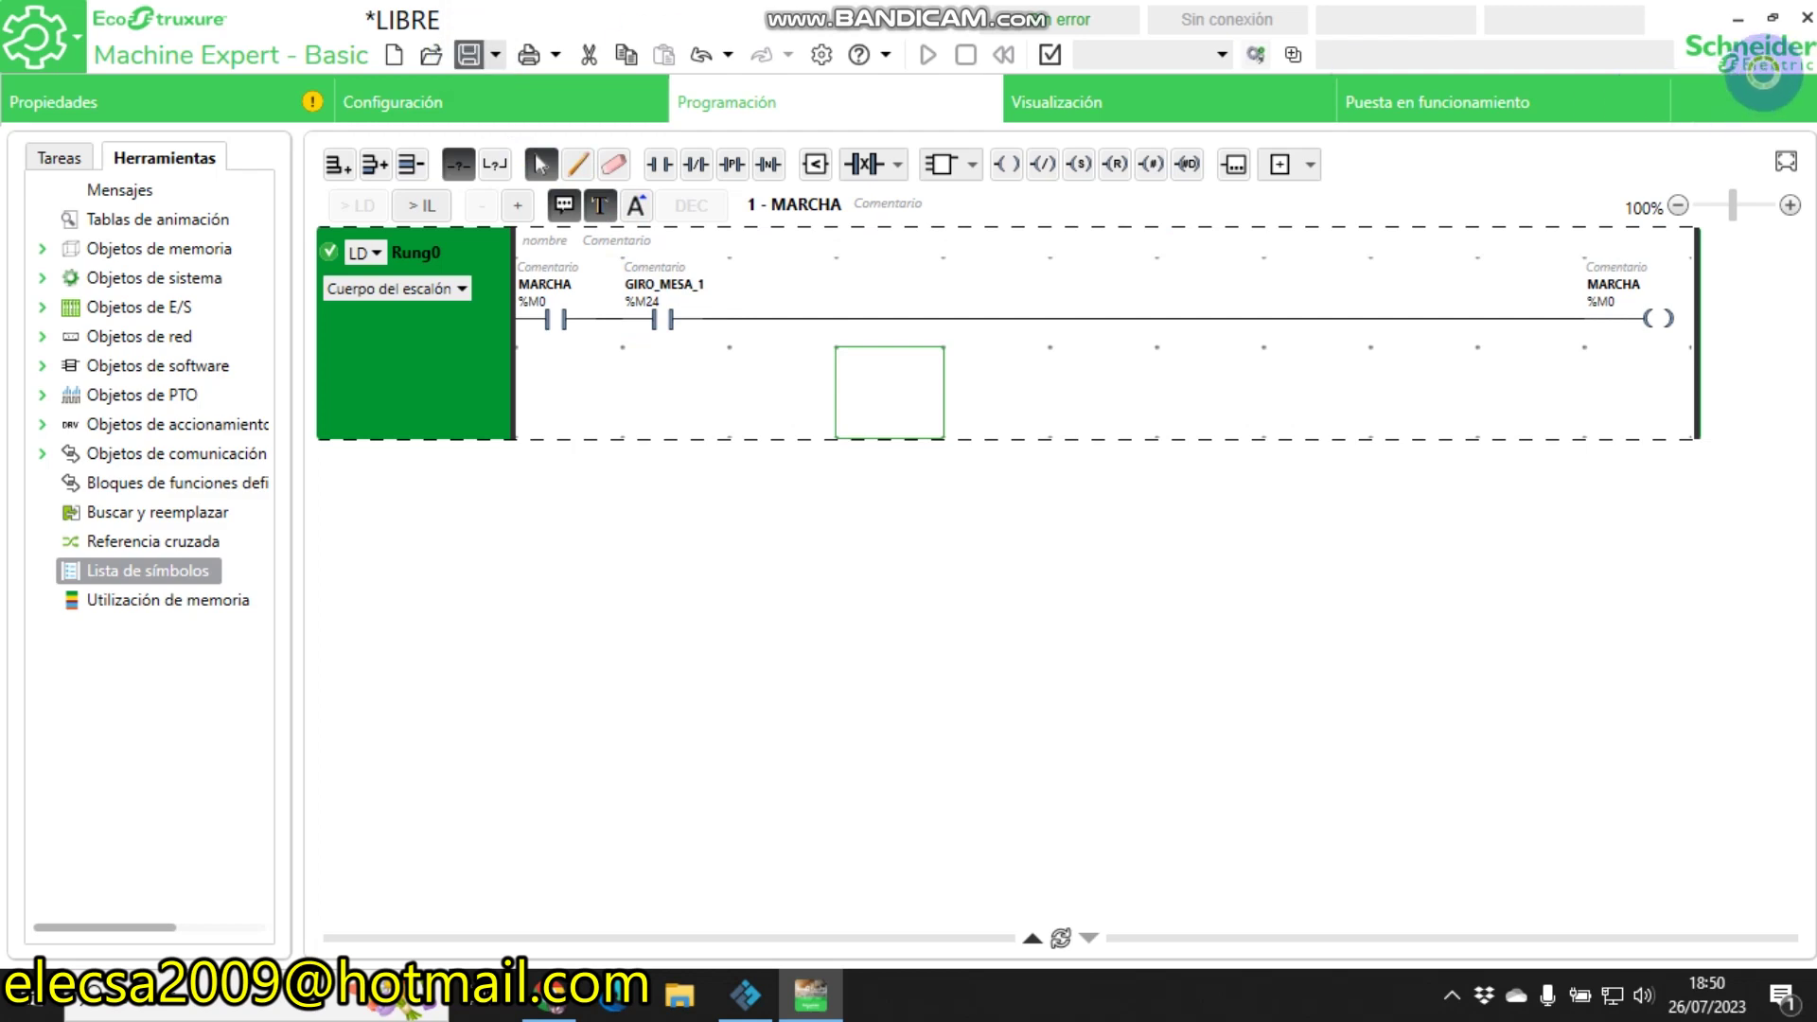
- Minimize Machine Expert - Basic and Factory IO to return to the desktop
click(1741, 27)
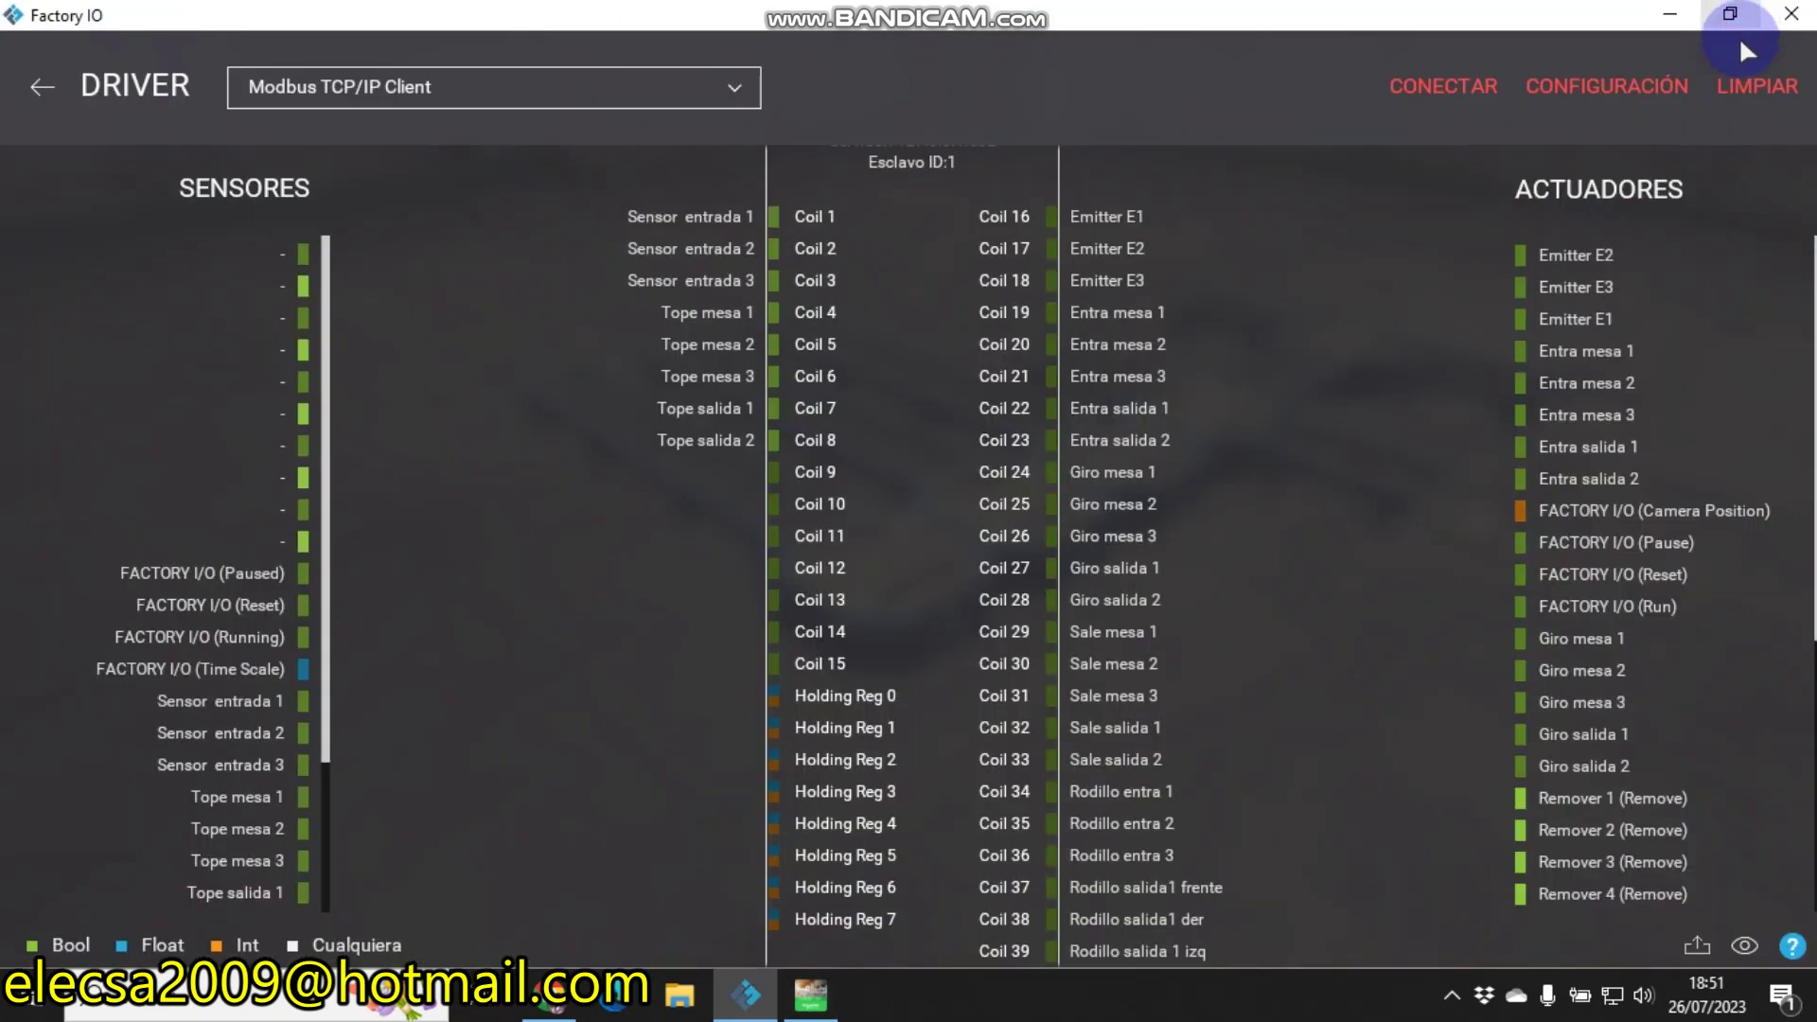
click(1673, 11)
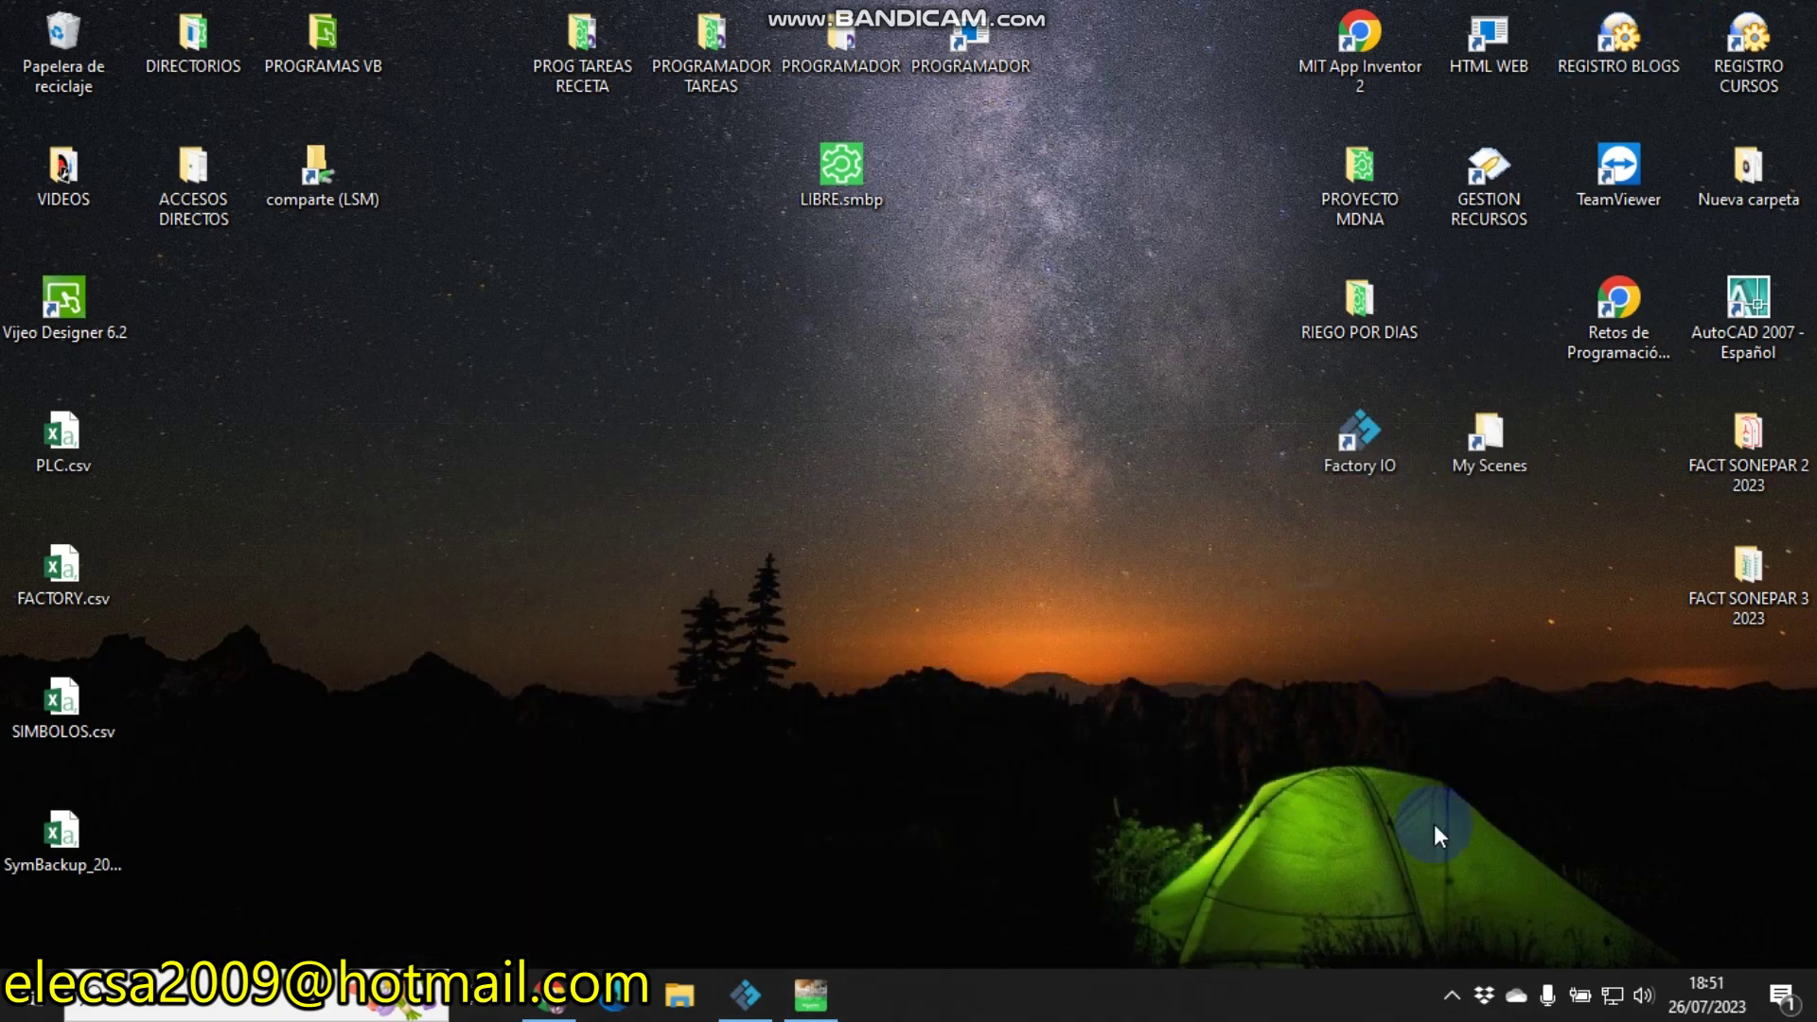
click(1451, 995)
click(1505, 888)
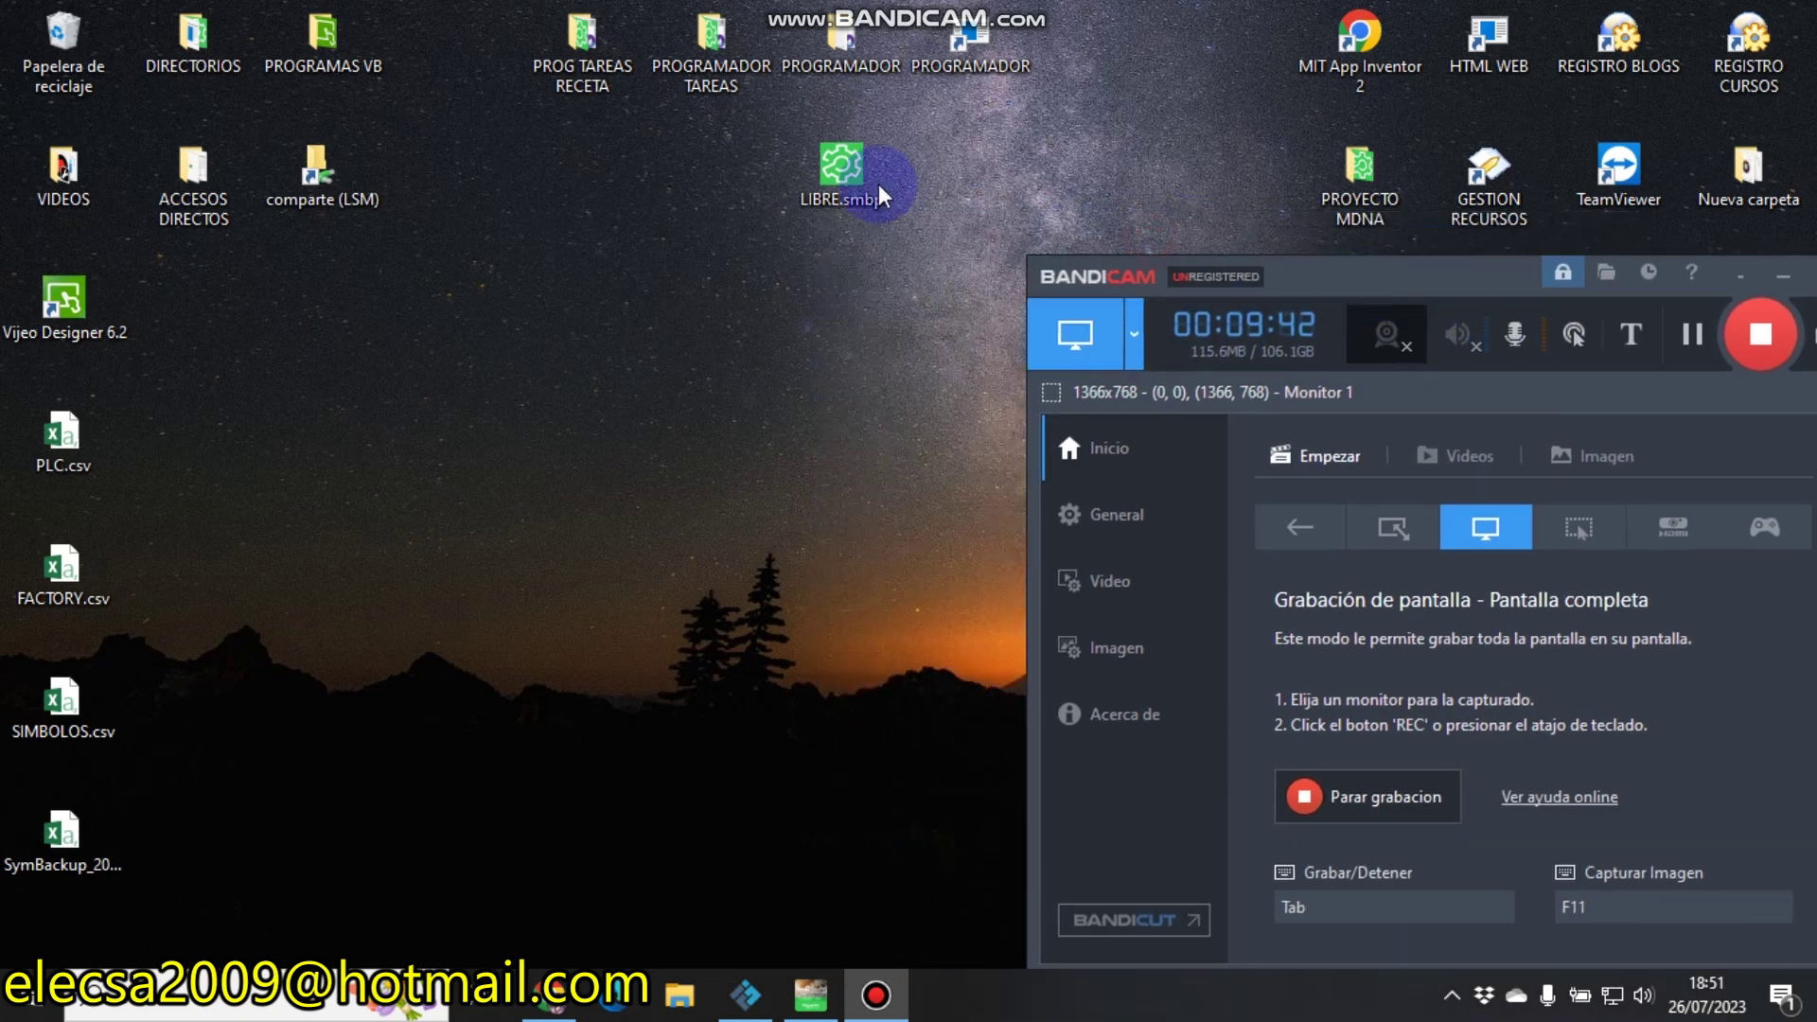
click(838, 189)
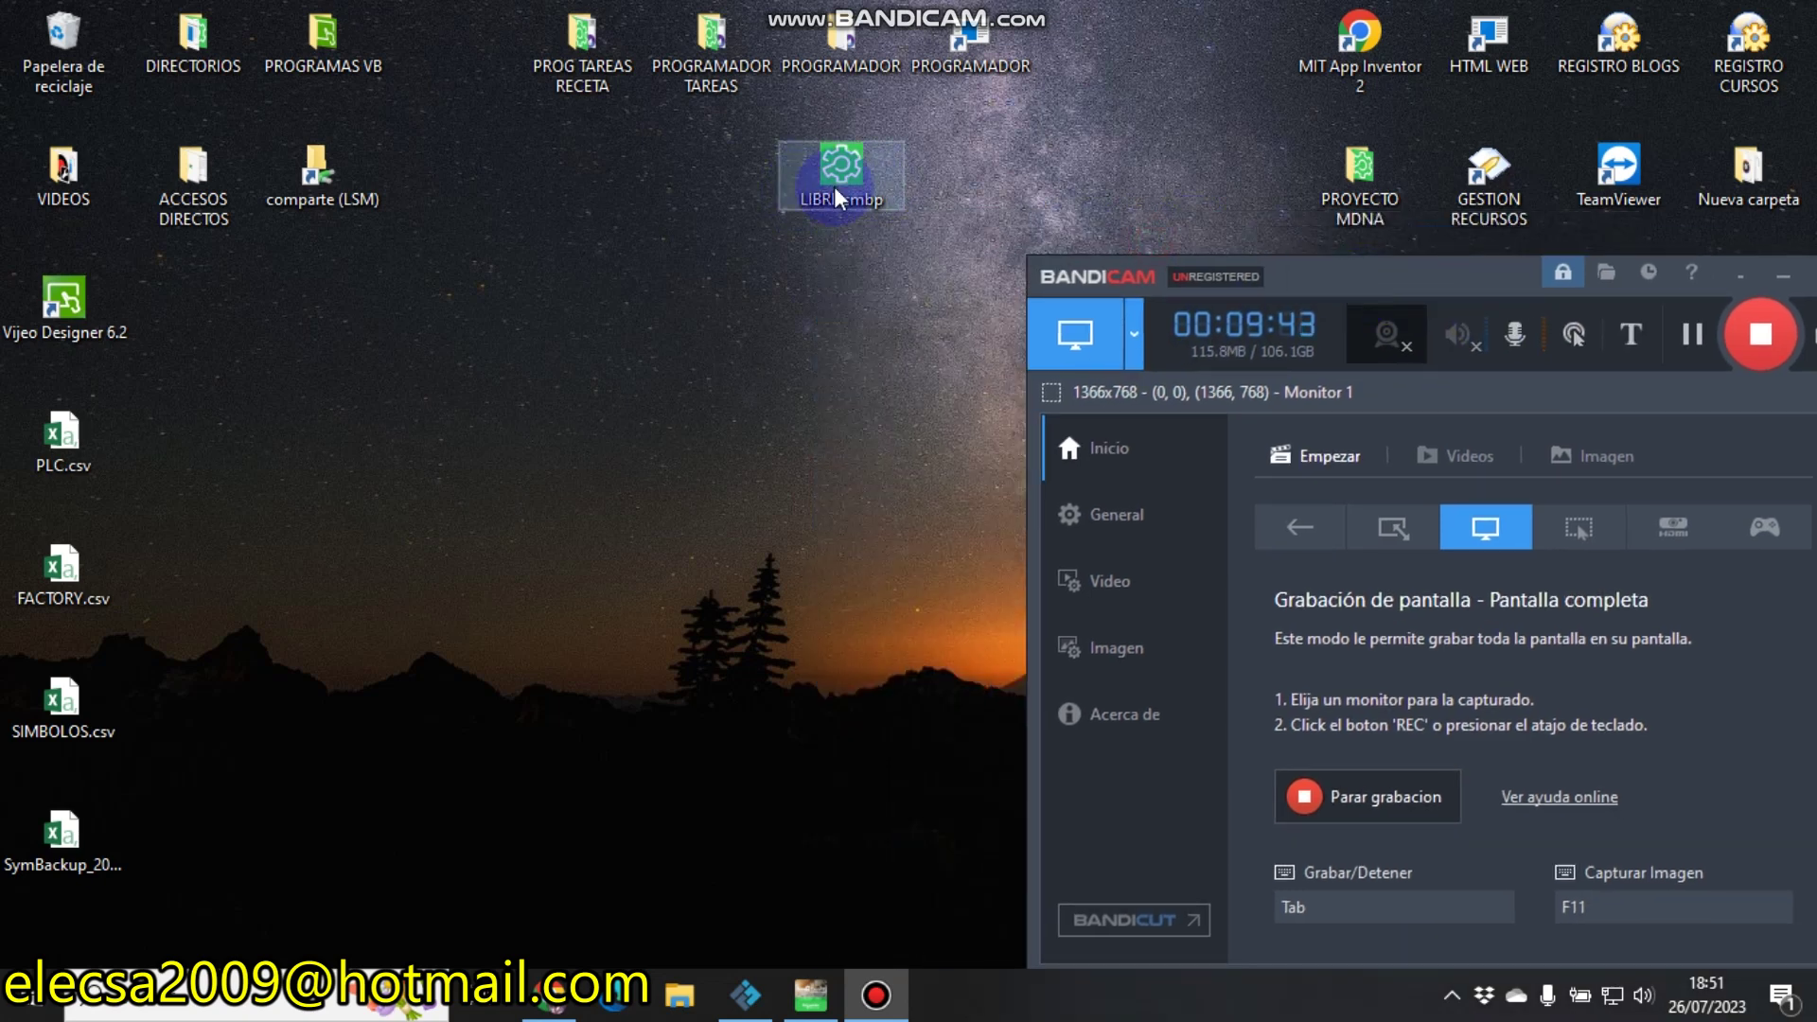
click(829, 253)
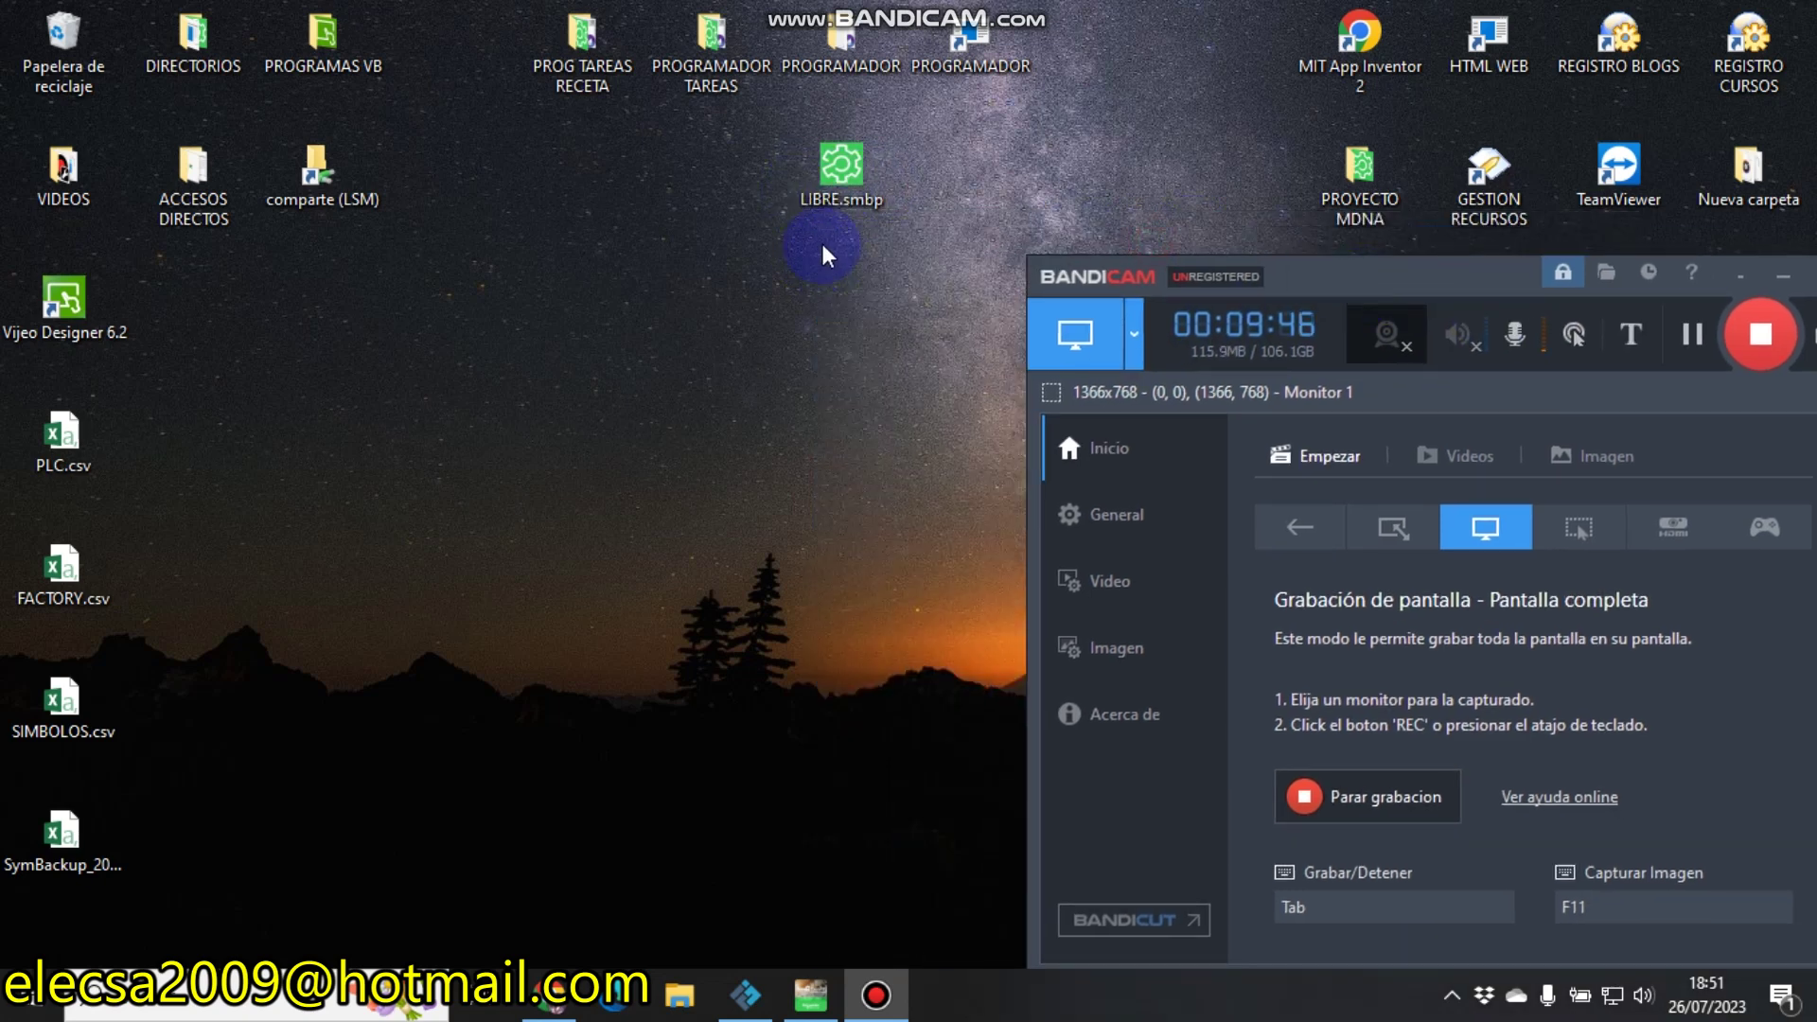